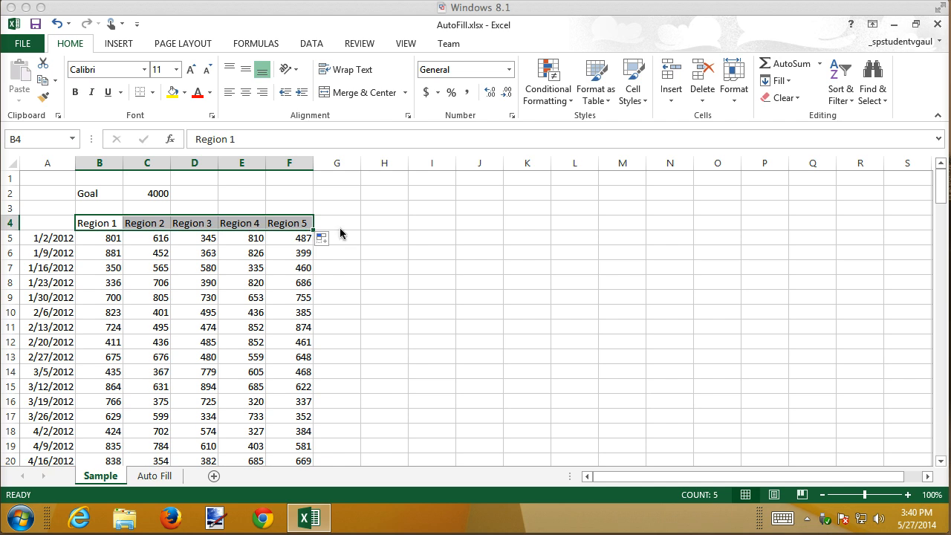
# Step: Undo the fill of the region headings in row 4 and the fill of the dates in column A
pyautogui.hotkey('ctrl', 'z')
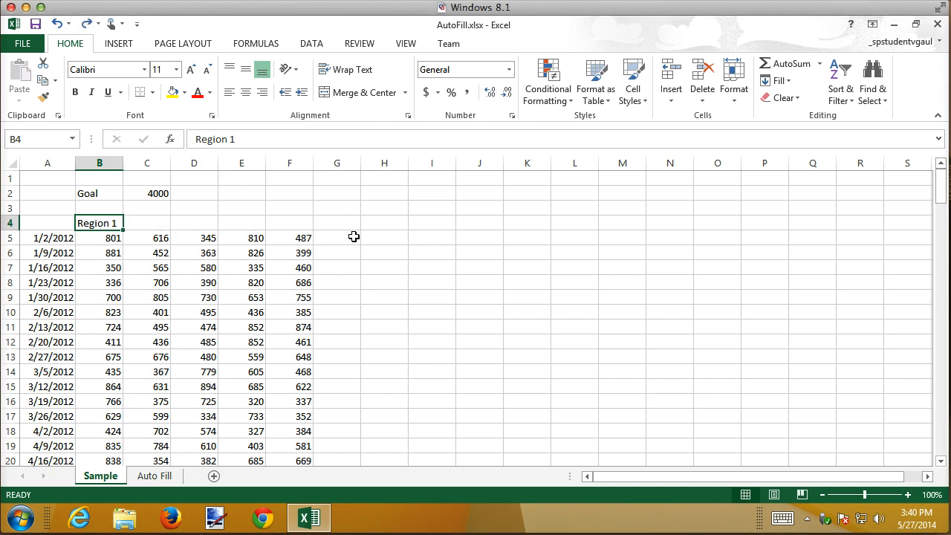
pyautogui.hotkey('ctrl', 'z')
pyautogui.hotkey('ctrl', 'z')
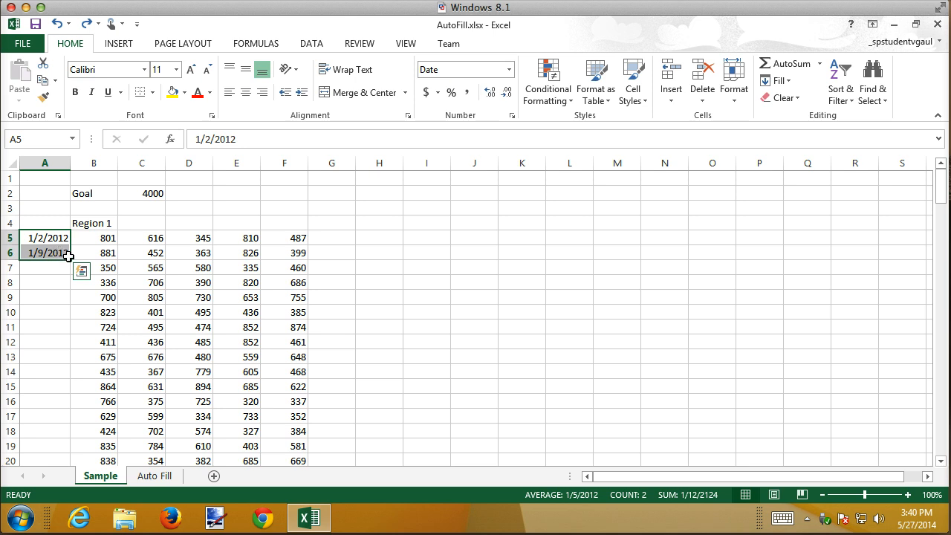
# Step: Extend the weekly date series from A5:A6 down to row 155 and autofit column A to show the full dates
pyautogui.moveTo(71, 258); pyautogui.dragTo(55, 439)
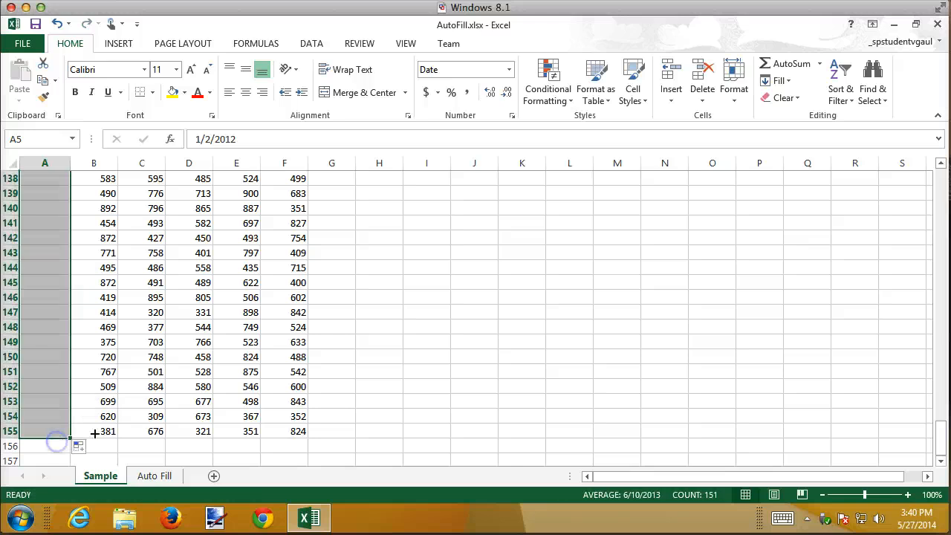
pyautogui.doubleClick(71, 164)
pyautogui.scroll(-9, 174, 223)
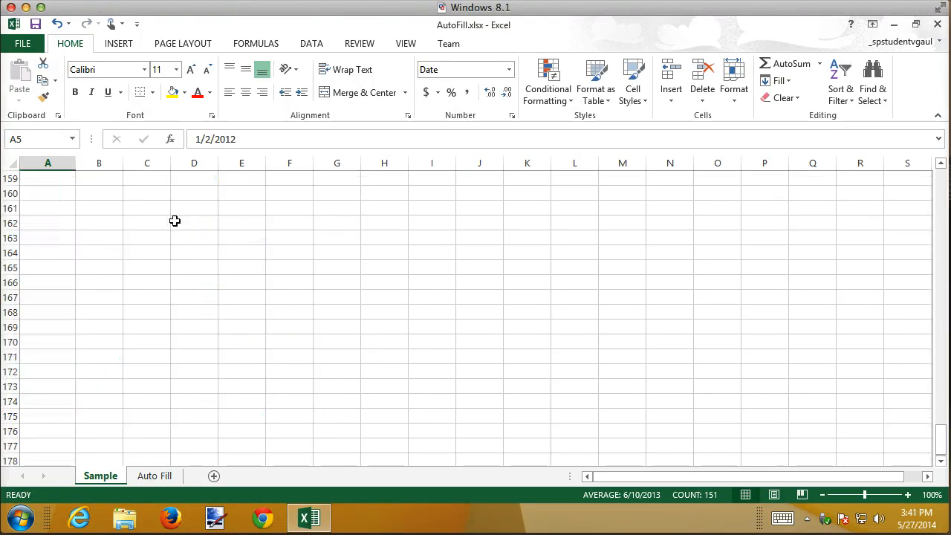
pyautogui.scroll(19, 174, 223)
pyautogui.scroll(8, 174, 222)
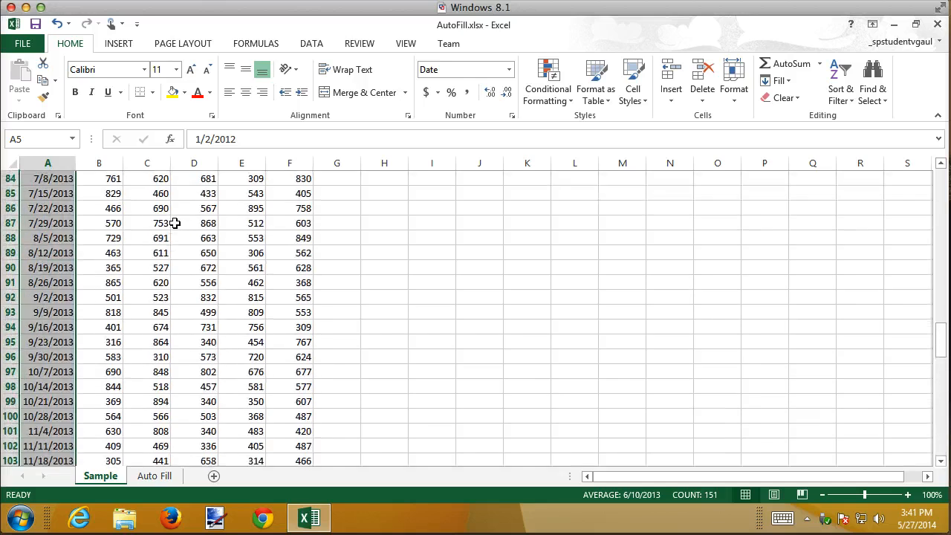
pyautogui.hotkey('ctrl', 'Home')
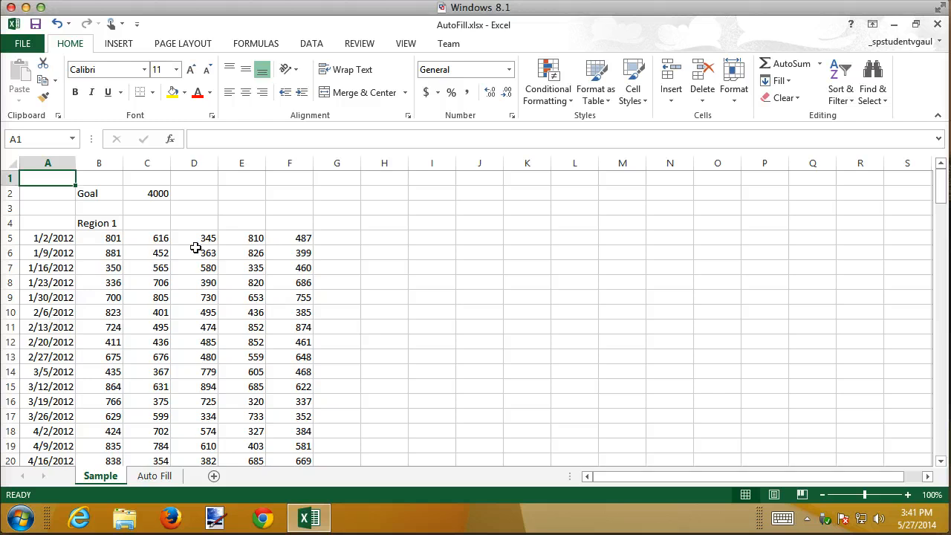
# Step: Fill the headings Region 1 through Region 5 across B4:F4 and add a centred Total heading in G4
pyautogui.click(108, 225)
pyautogui.moveTo(124, 229); pyautogui.dragTo(301, 230)
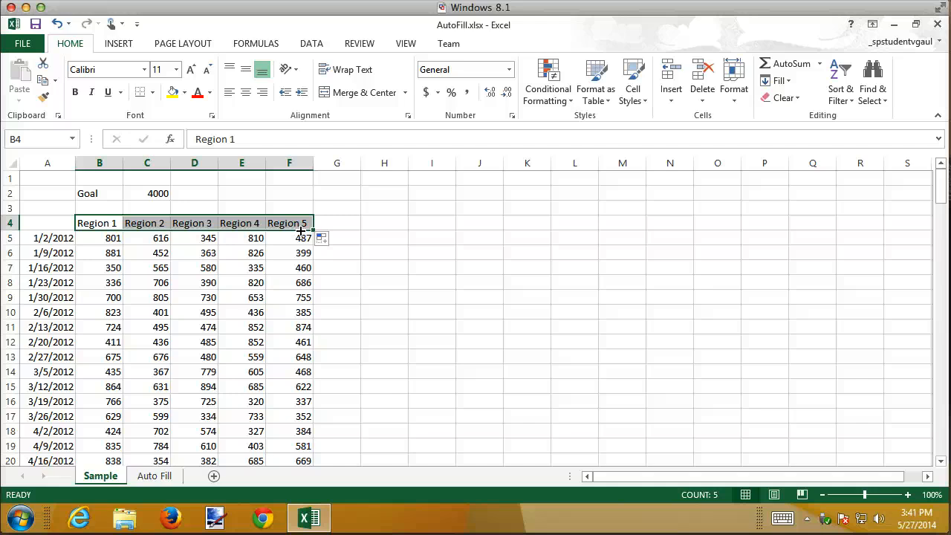
pyautogui.click(344, 223)
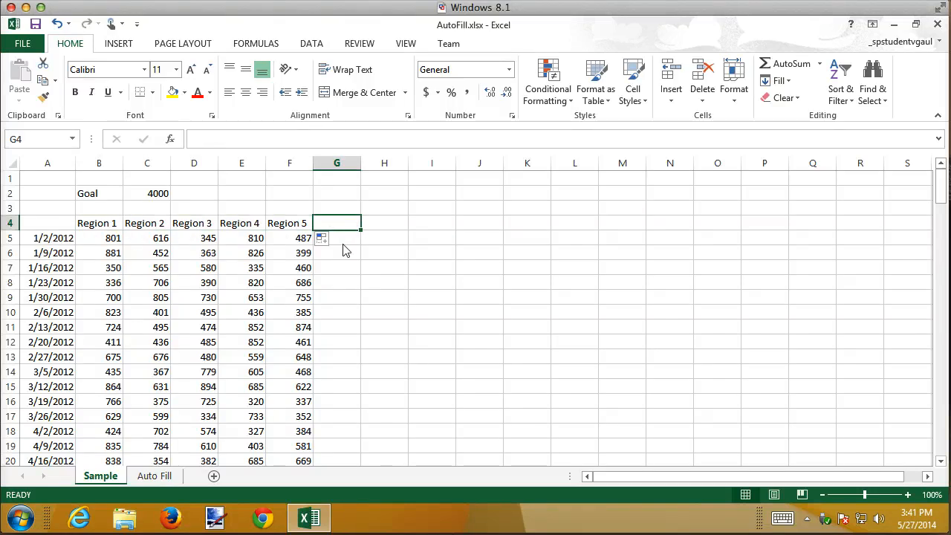
pyautogui.write('Total')
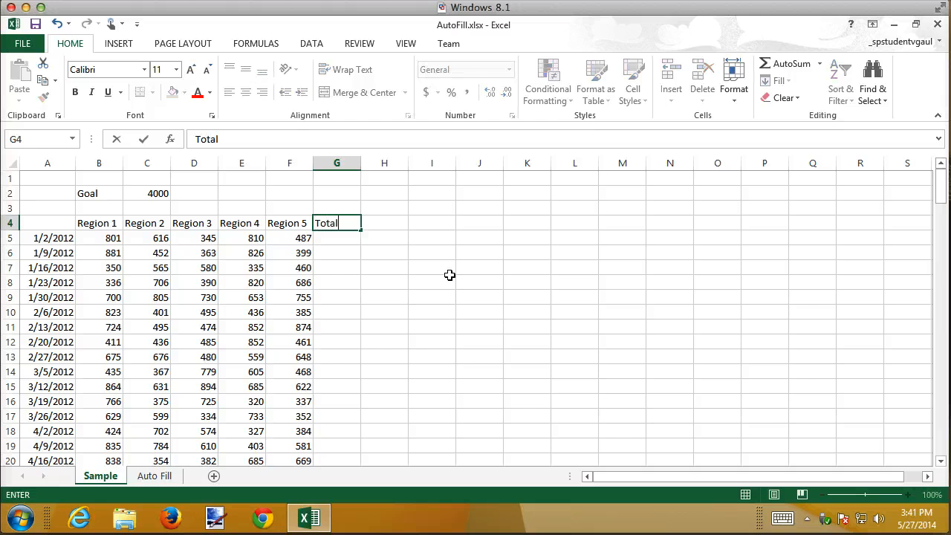
pyautogui.press('Return')
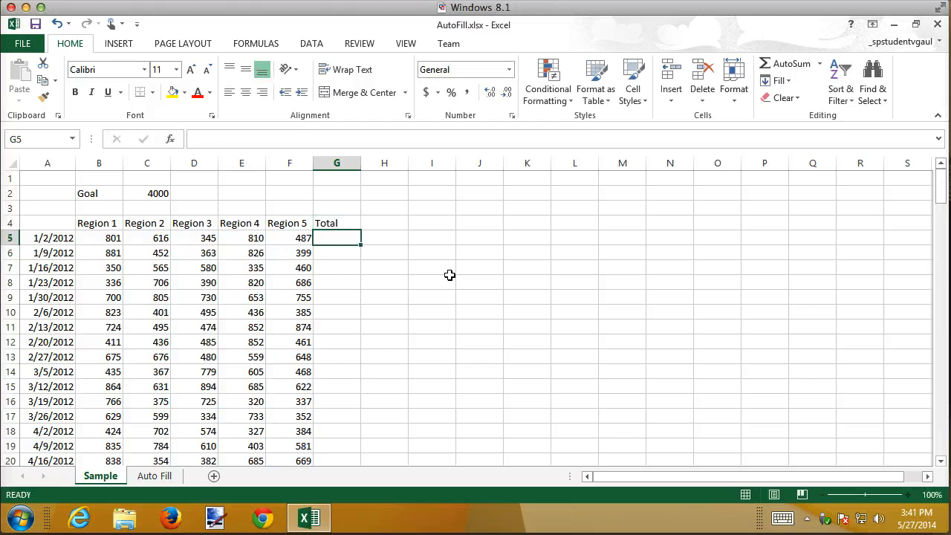
pyautogui.click(349, 224)
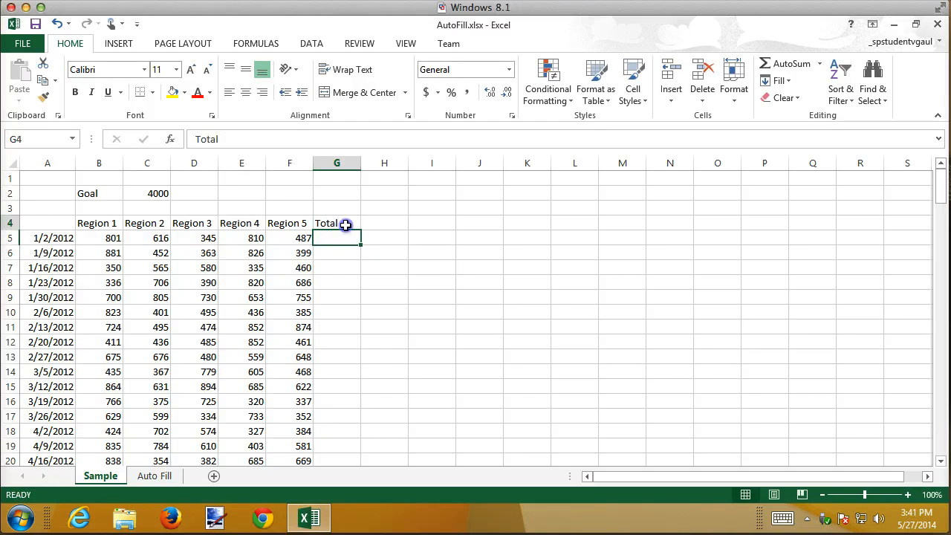
pyautogui.click(245, 92)
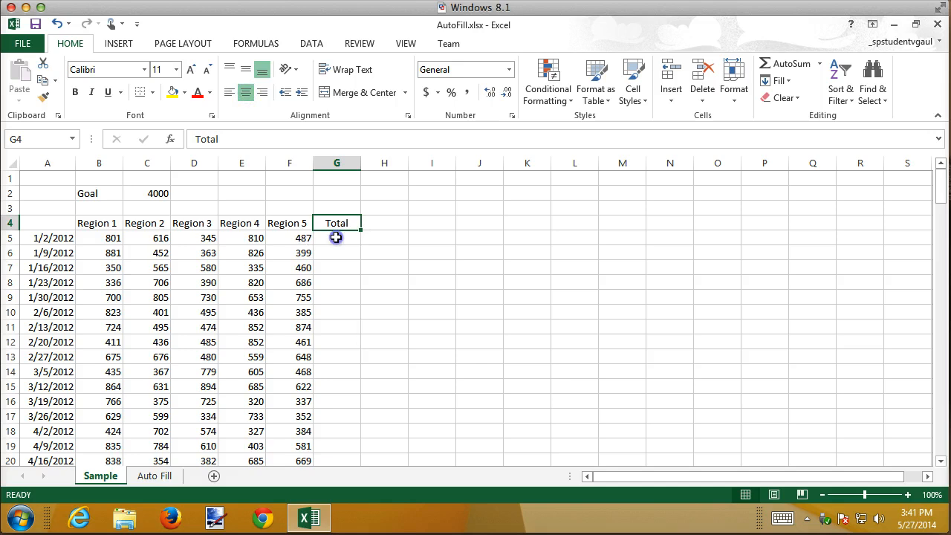
# Step: Total the five regions for every row in G5:G155 with AutoSum and check the formulas in G5 and G6
pyautogui.click(337, 237)
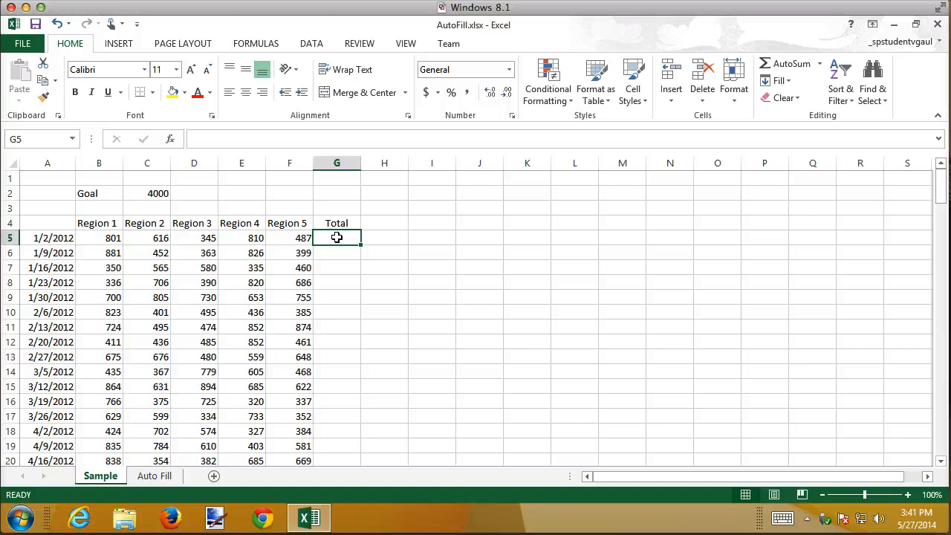
pyautogui.moveTo(336, 237); pyautogui.dragTo(338, 430)
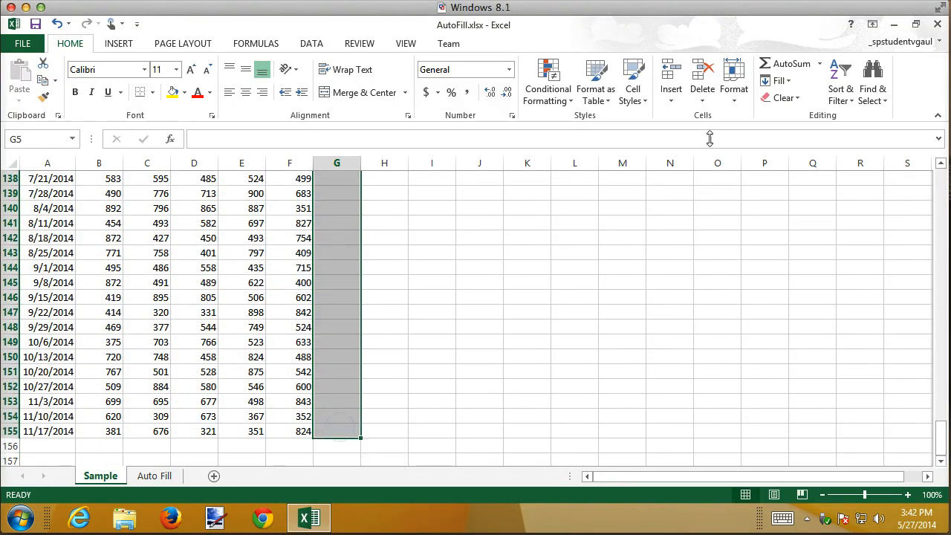
pyautogui.click(790, 63)
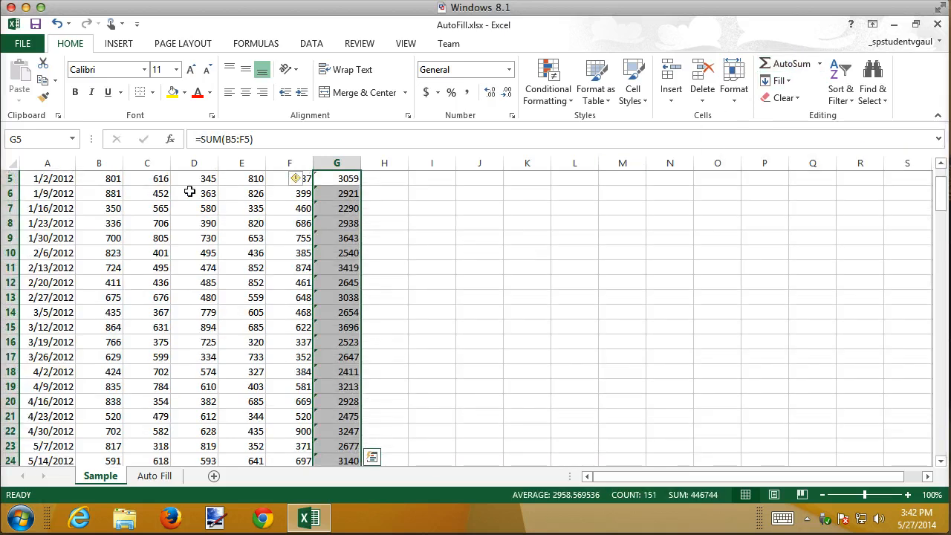
pyautogui.click(395, 209)
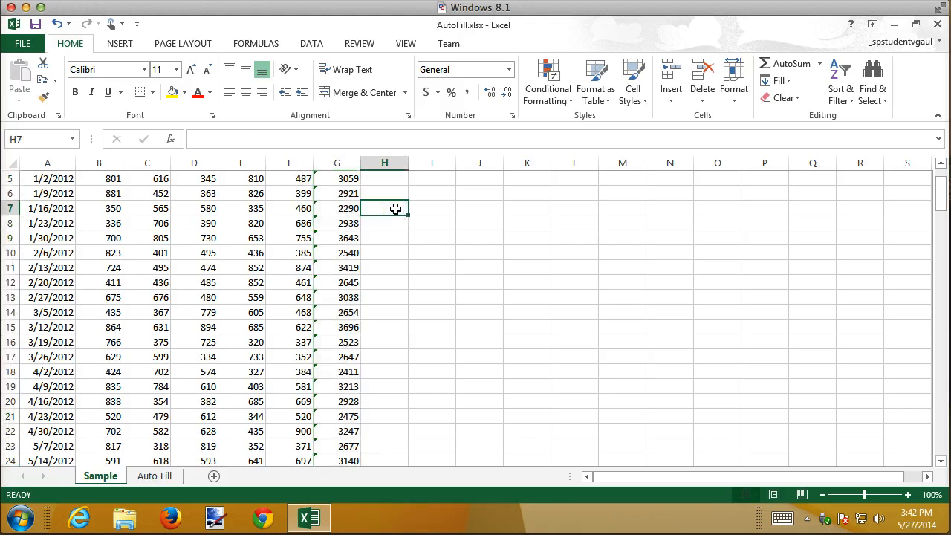
pyautogui.hotkey('ctrl', 'Home')
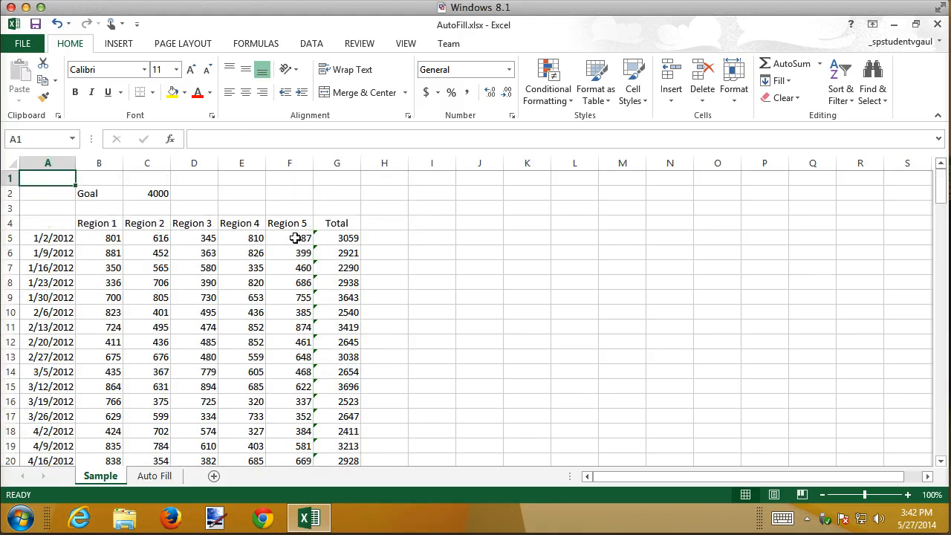
pyautogui.click(346, 239)
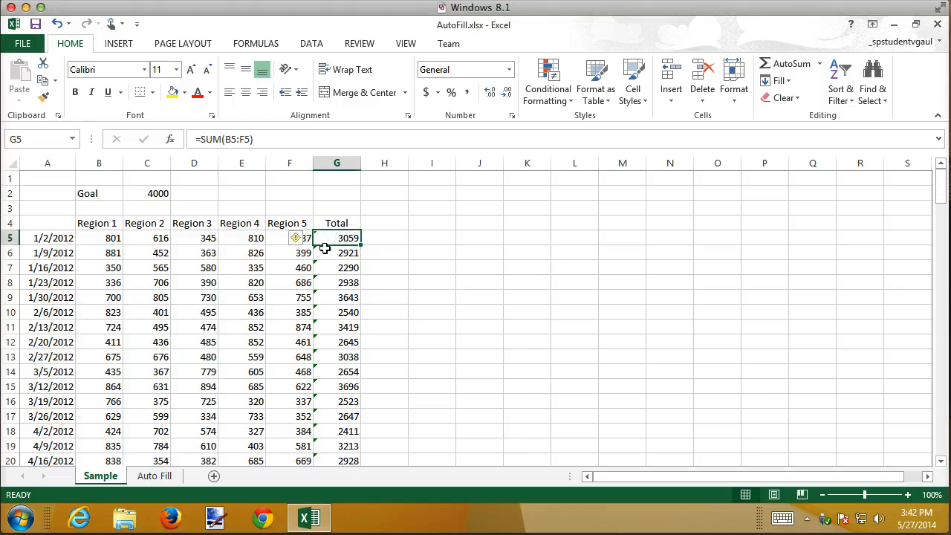
pyautogui.click(346, 253)
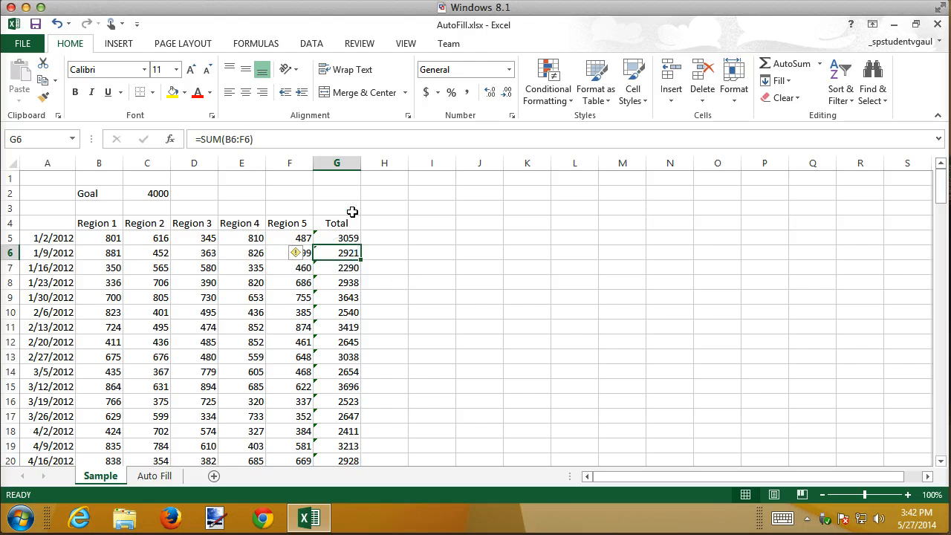
# Step: Format the totals in G5:G155 with thousands separators and no decimal places
pyautogui.moveTo(341, 238); pyautogui.dragTo(349, 520)
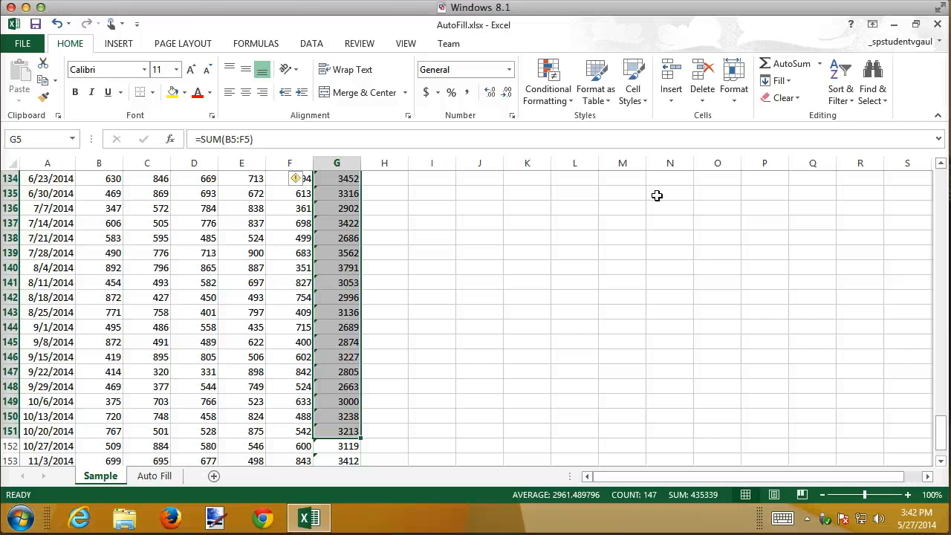
pyautogui.press('End')
pyautogui.hotkey('shift', 'Down')
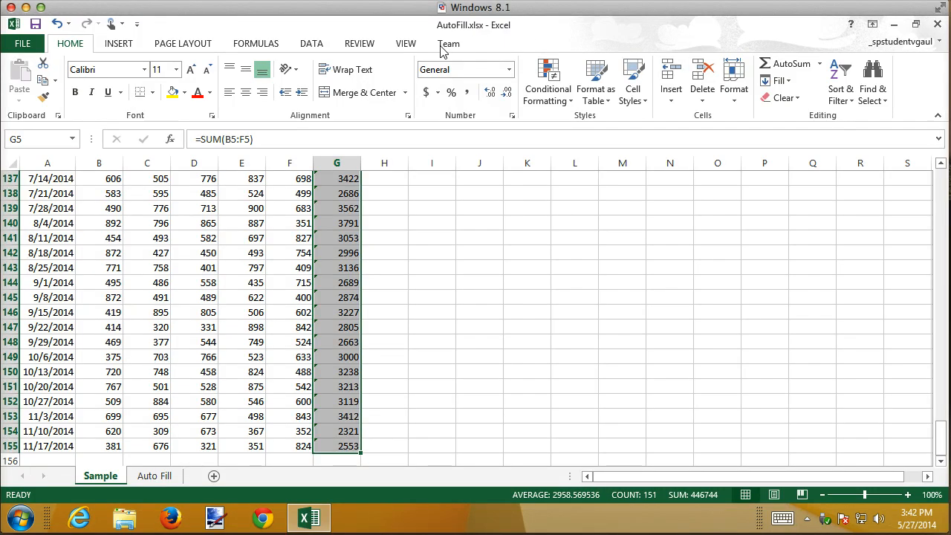
pyautogui.click(468, 94)
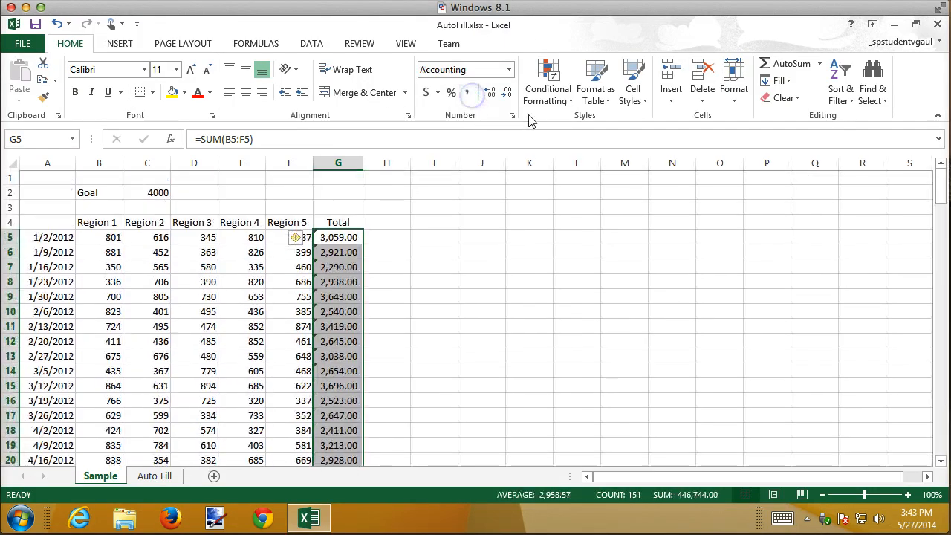
pyautogui.click(507, 93)
pyautogui.click(509, 94)
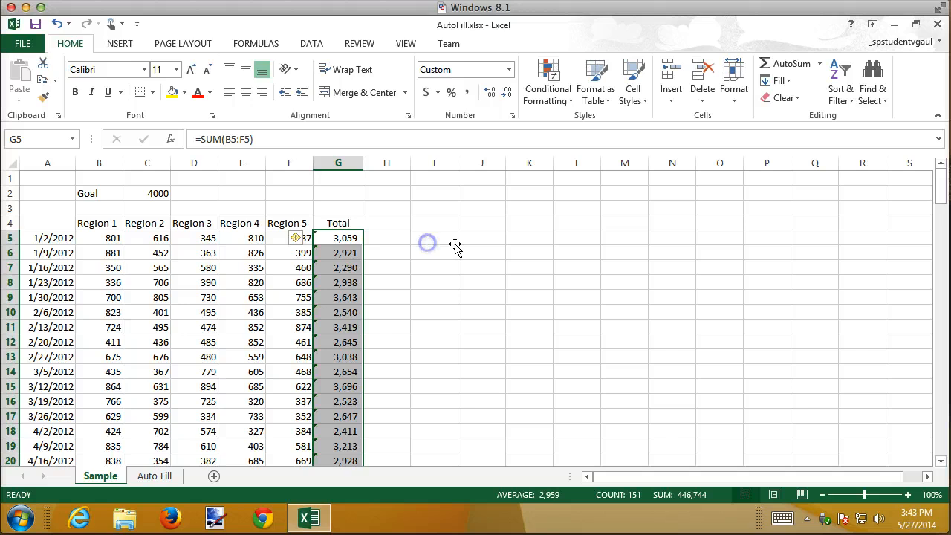
pyautogui.click(427, 242)
pyautogui.click(337, 238)
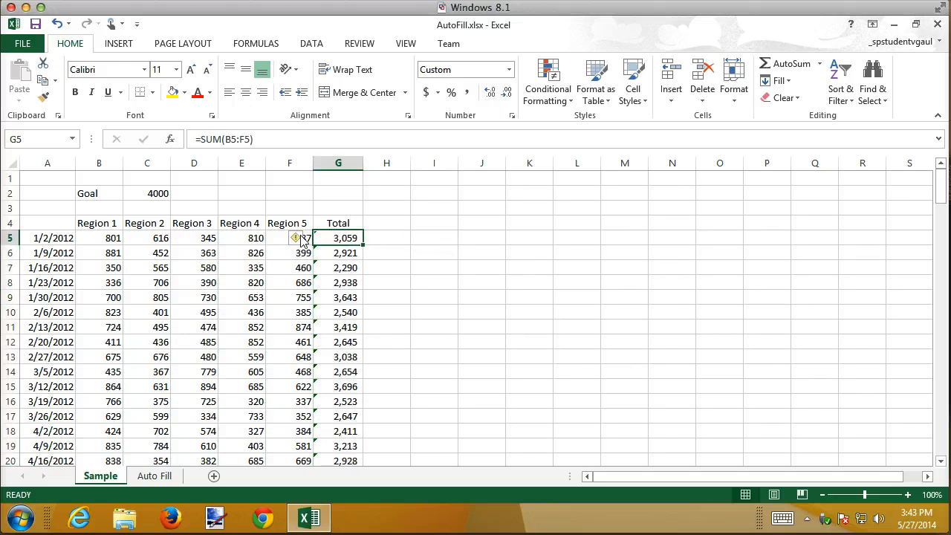
pyautogui.moveTo(309, 241)
pyautogui.click(275, 238)
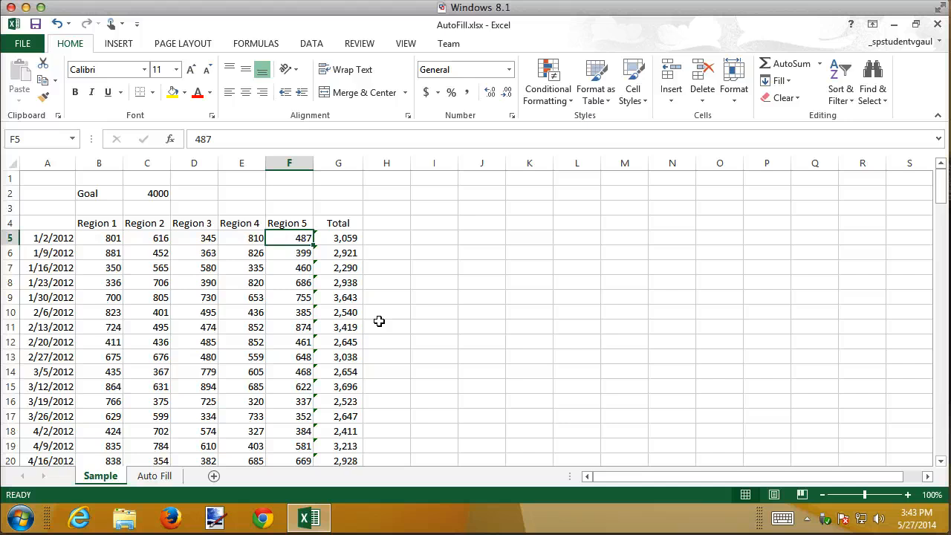
pyautogui.press('End')
pyautogui.hotkey('shift', 'Down')
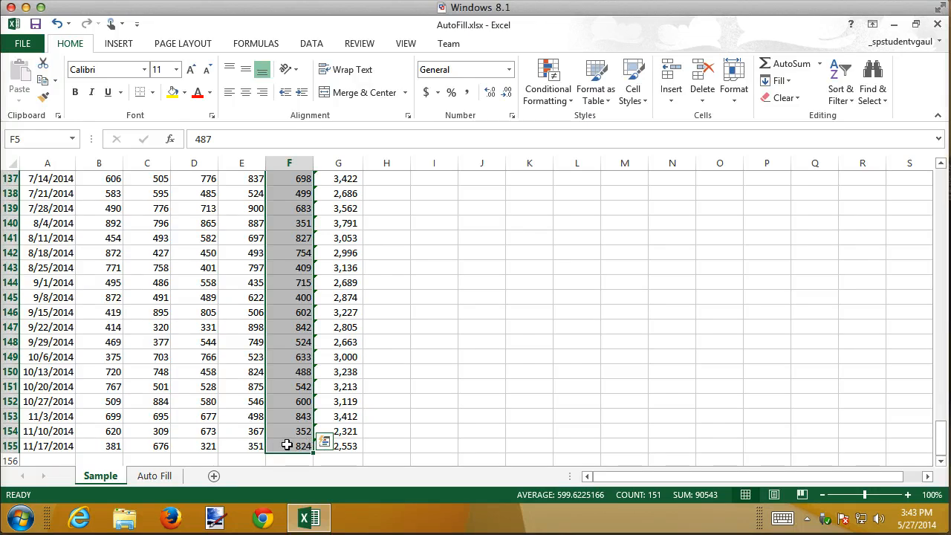
pyautogui.click(335, 355)
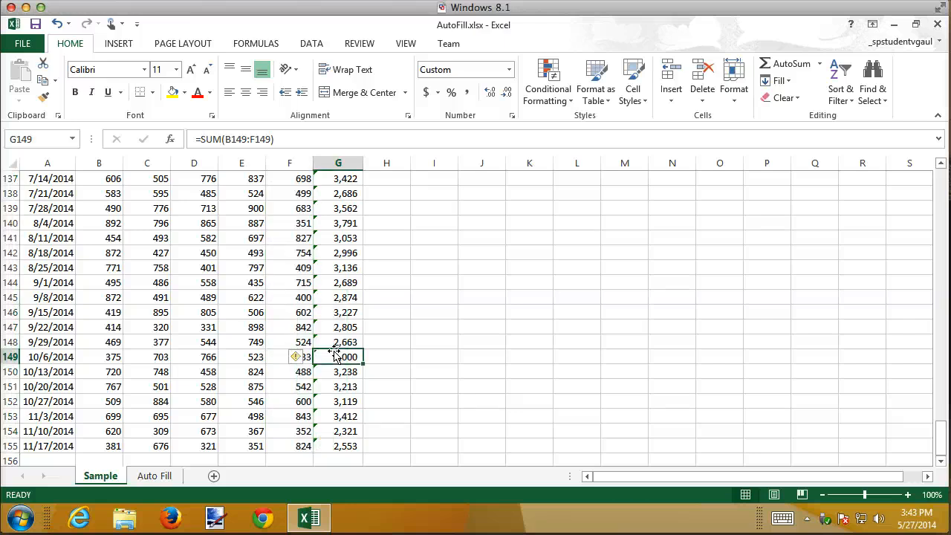
pyautogui.hotkey('ctrl', 'Home')
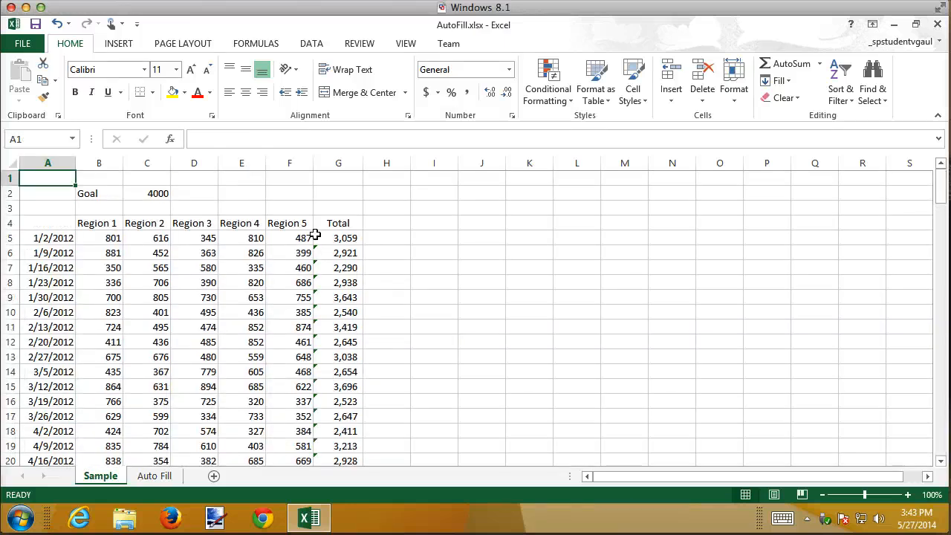
# Step: Ignore the formula error flags for all the totals in G5:G155 and look over the cleaned-up column
pyautogui.click(331, 237)
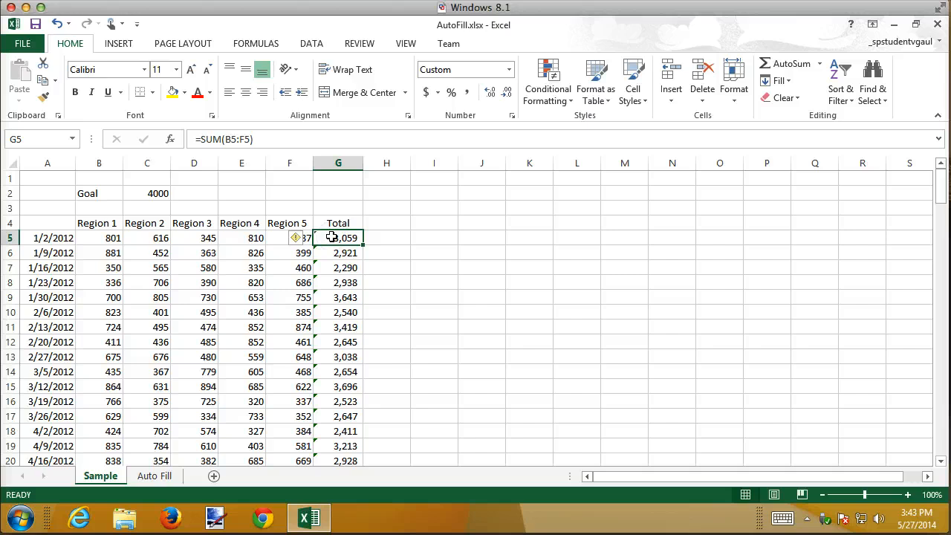
pyautogui.hotkey('ctrl', 'shift', 'Down')
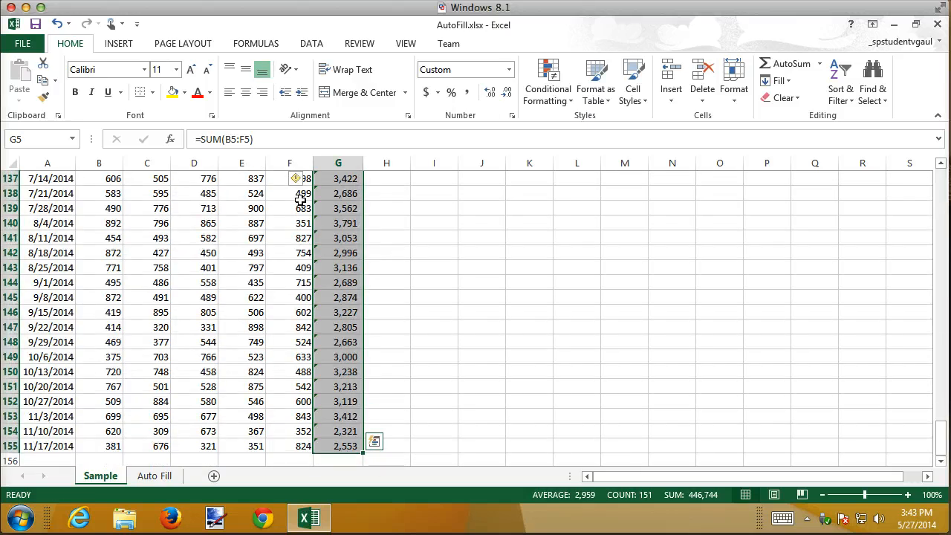
pyautogui.click(304, 179)
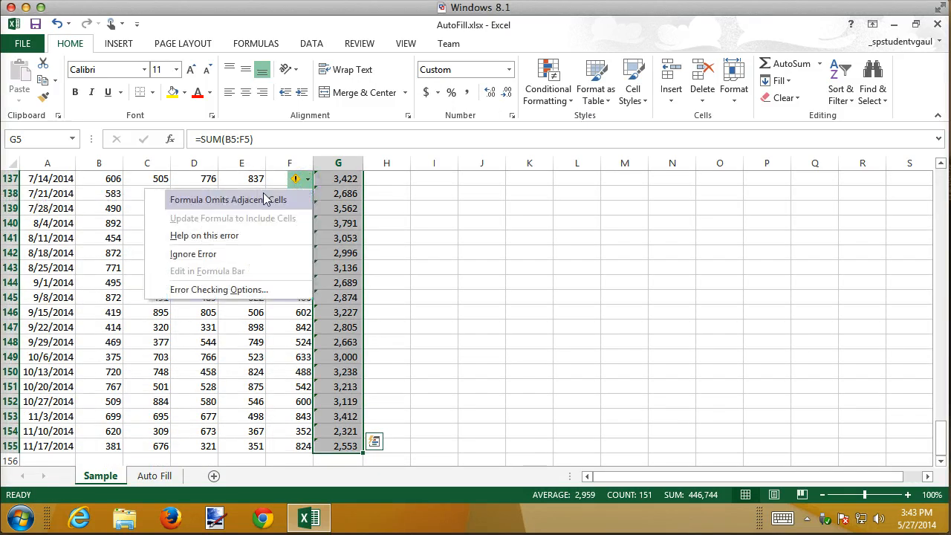
pyautogui.click(191, 256)
pyautogui.click(404, 217)
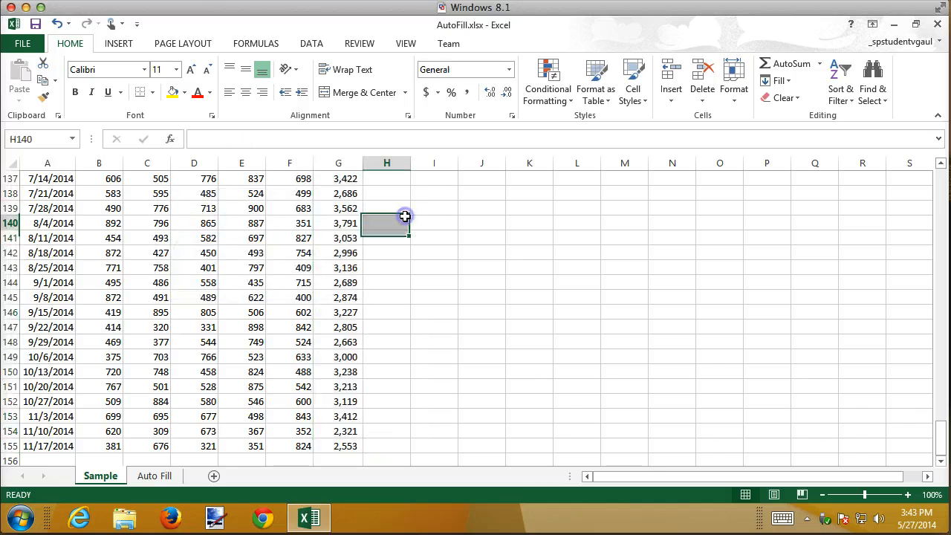
pyautogui.scroll(-7, 389, 221)
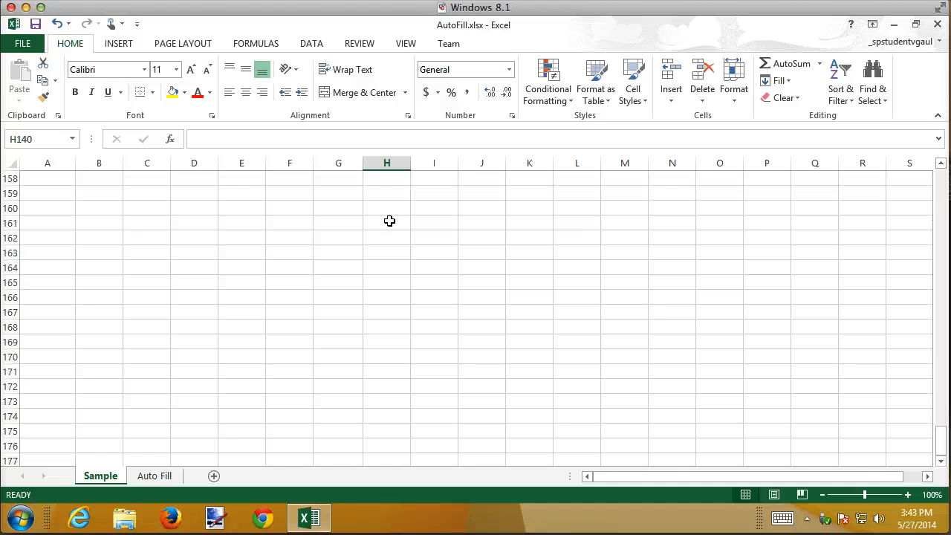
pyautogui.scroll(20, 389, 221)
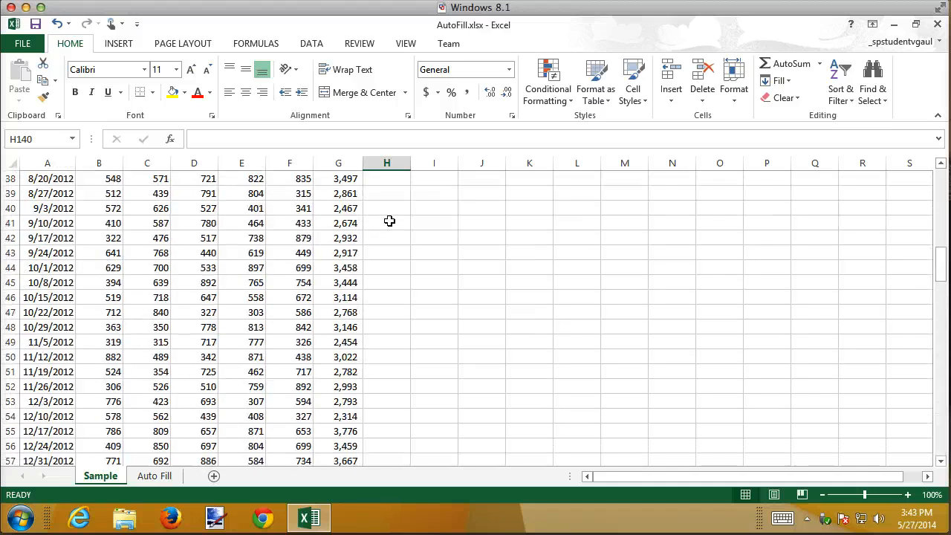
pyautogui.scroll(12, 389, 221)
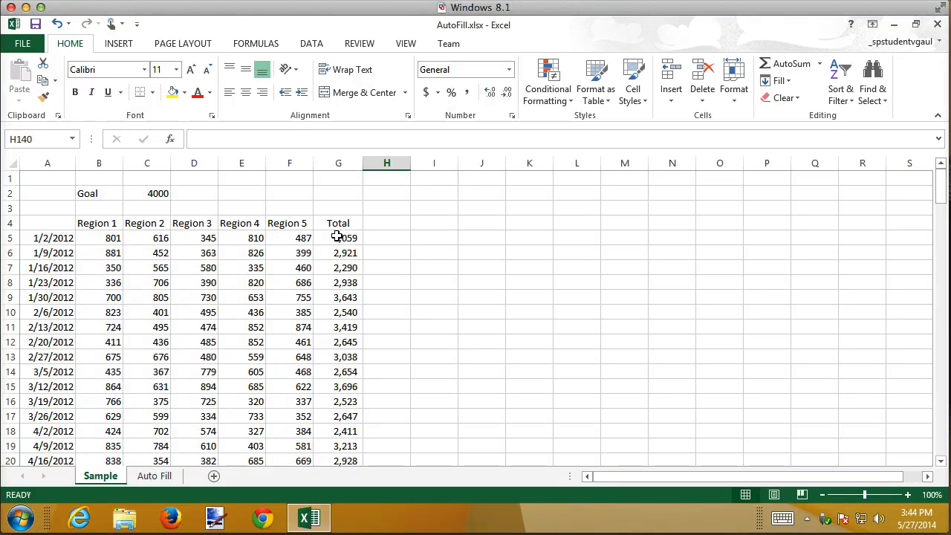
# Step: Inspect the total formulas in G5, G6 and G98, and compare the one in G6 with the region values in B6:F6
pyautogui.click(336, 236)
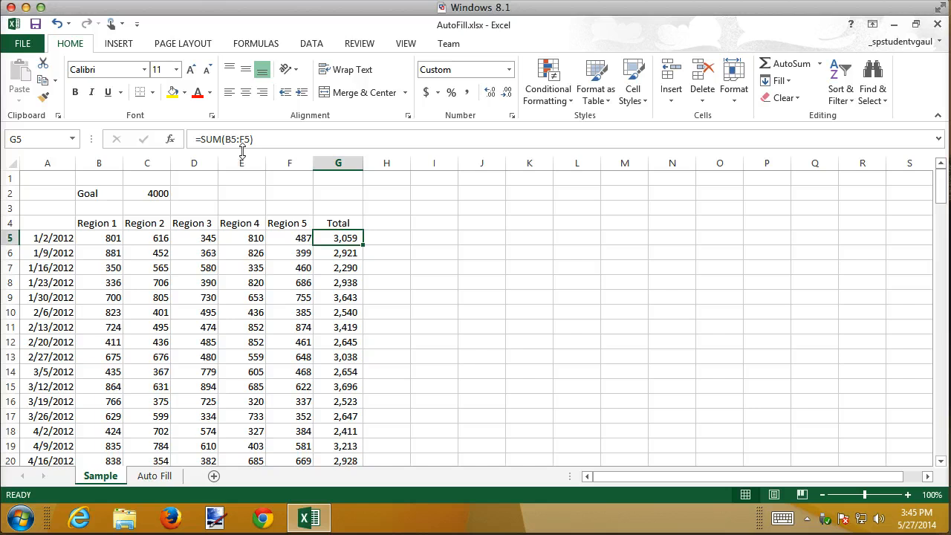
pyautogui.click(344, 253)
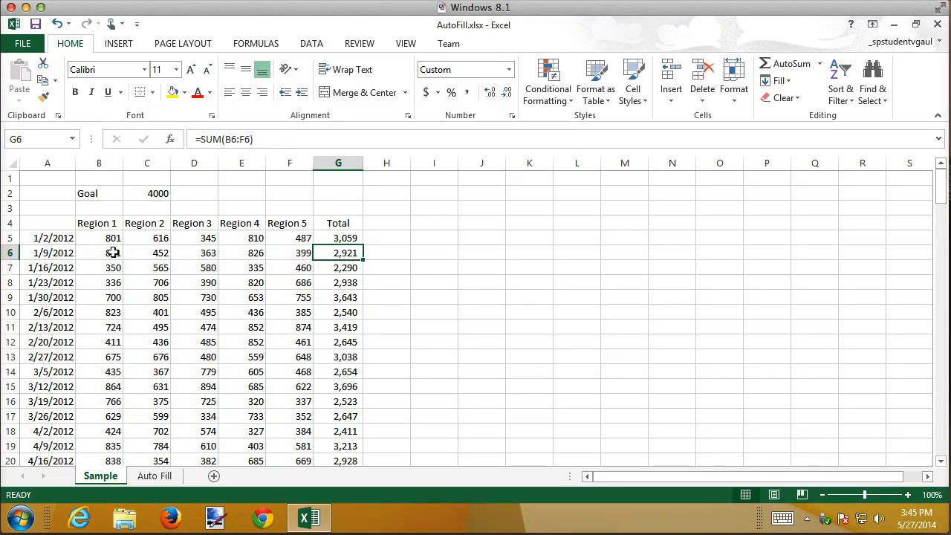
pyautogui.moveTo(113, 253); pyautogui.dragTo(295, 252)
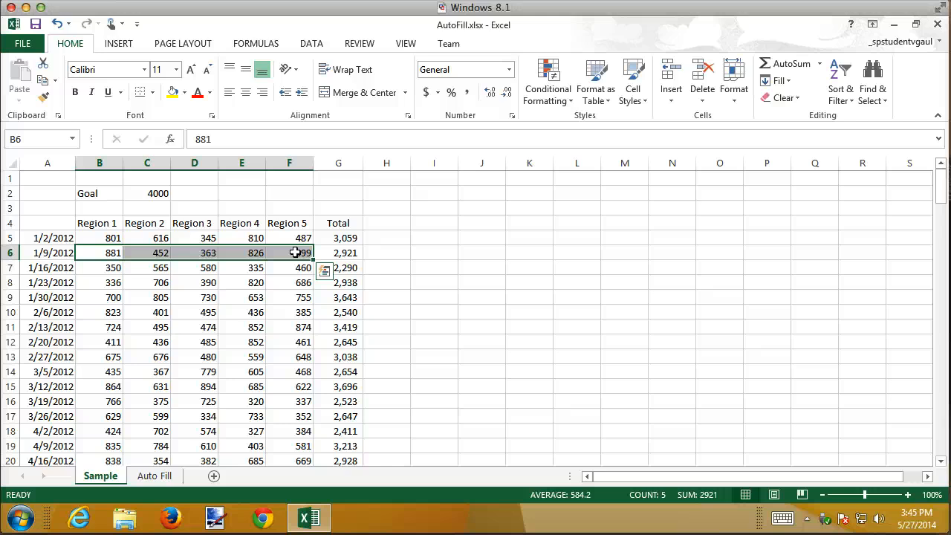
pyautogui.scroll(-18, 495, 340)
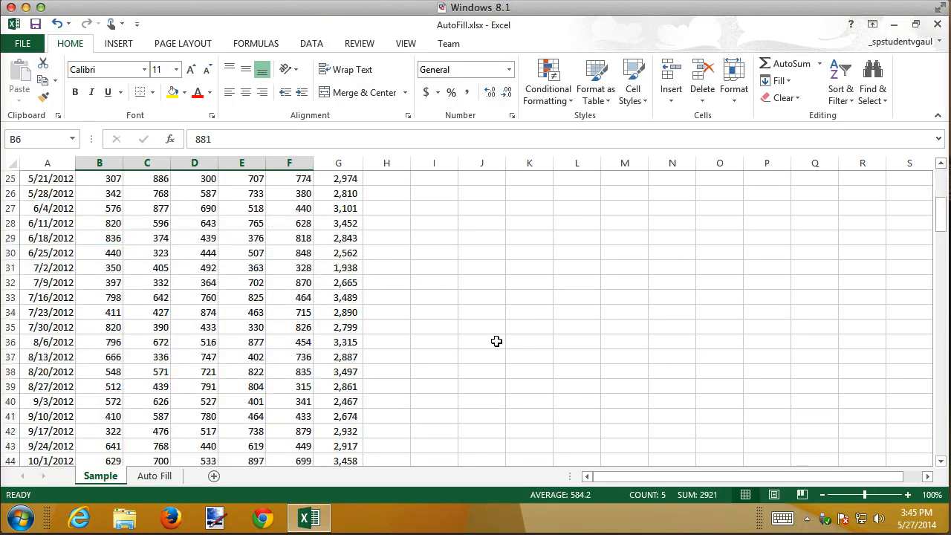
pyautogui.scroll(-10, 417, 353)
pyautogui.click(336, 371)
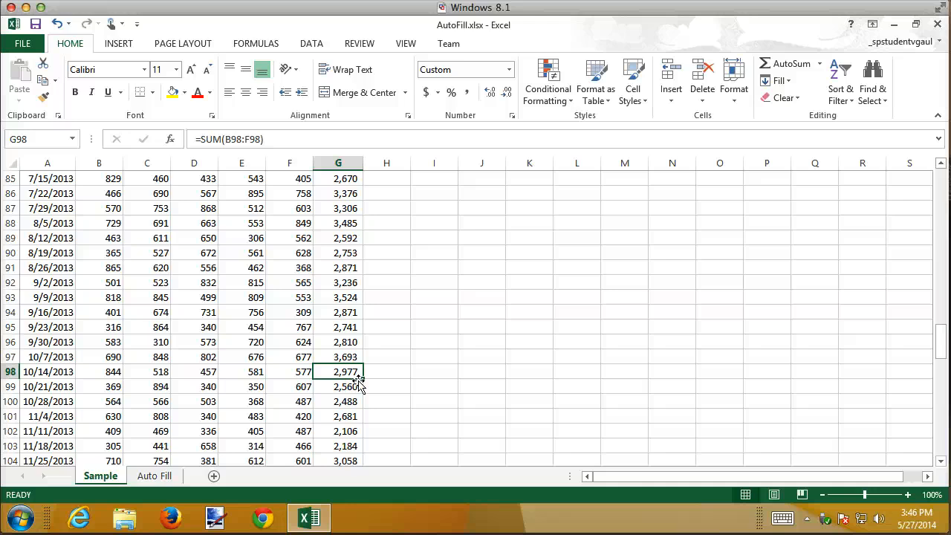
pyautogui.scroll(20, 410, 355)
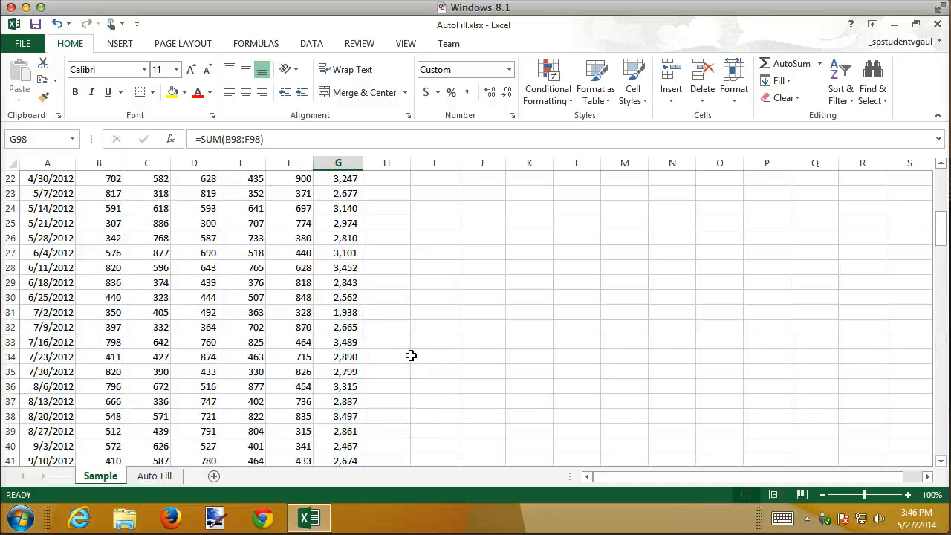
pyautogui.scroll(7, 410, 355)
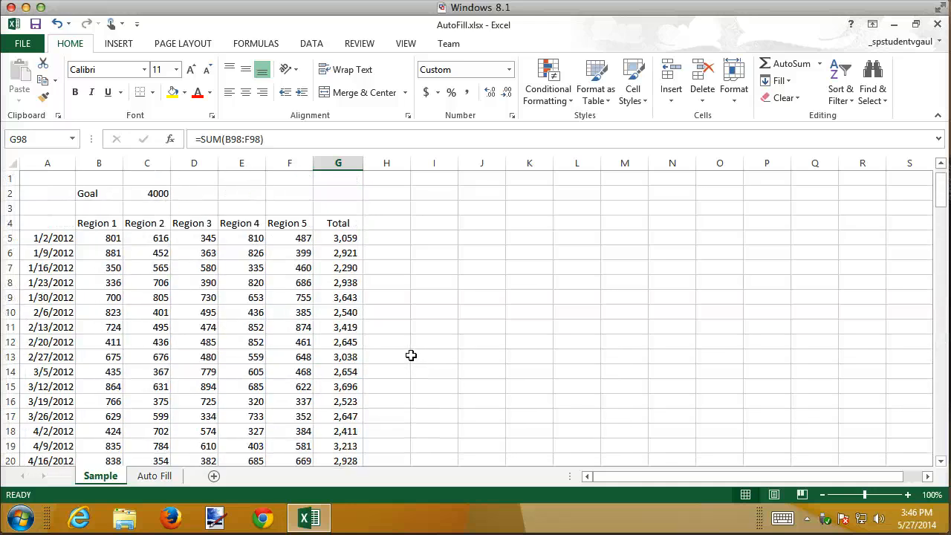
# Step: Add the heading % of Goal in H4, beside the Total heading
pyautogui.click(376, 224)
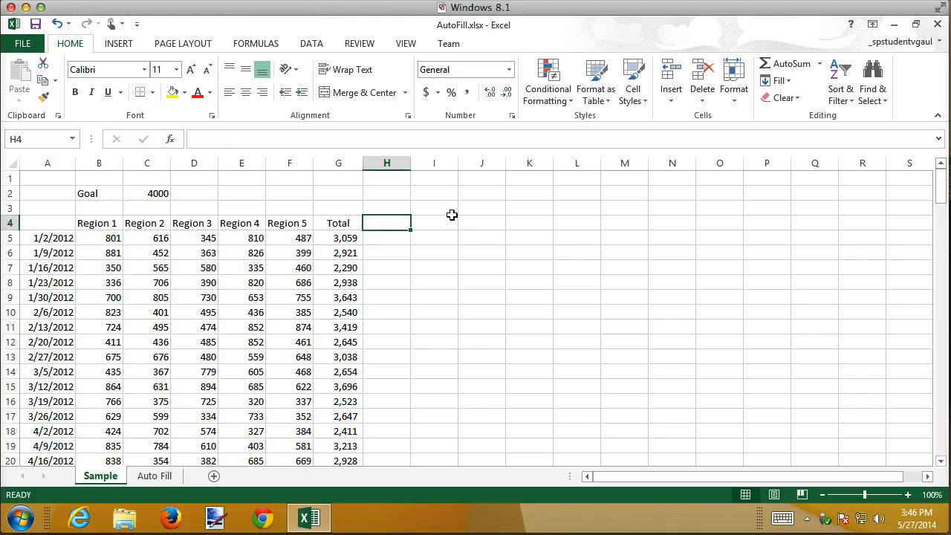
pyautogui.write('%')
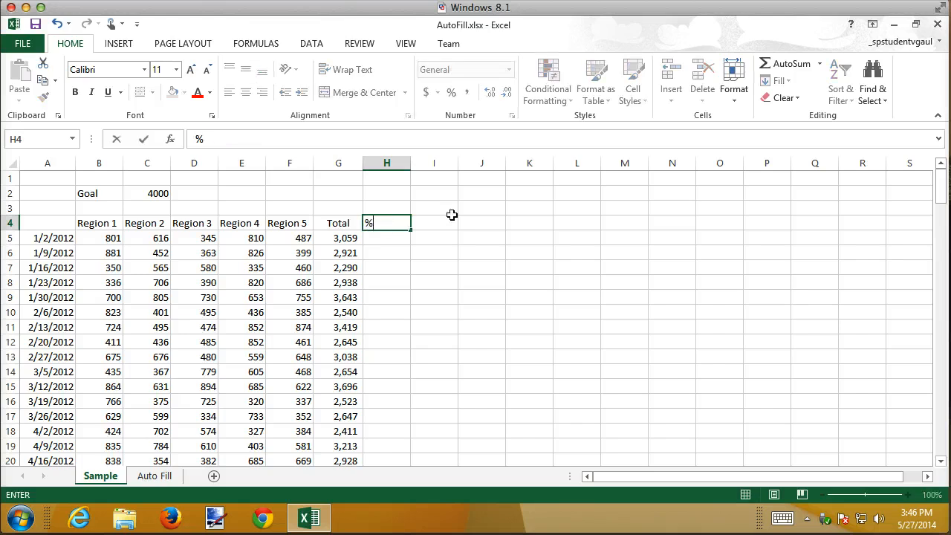
pyautogui.write(' of Goal')
pyautogui.press('Return')
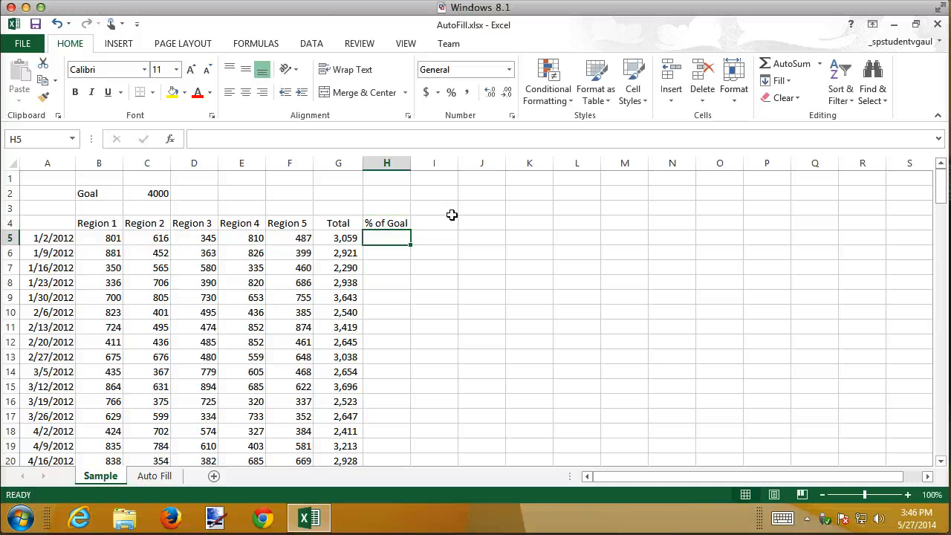
# Step: Review the goal in C2 and the weekly rows, and enter =G5/C2 in H5 to divide the first total by the goal
pyautogui.click(158, 194)
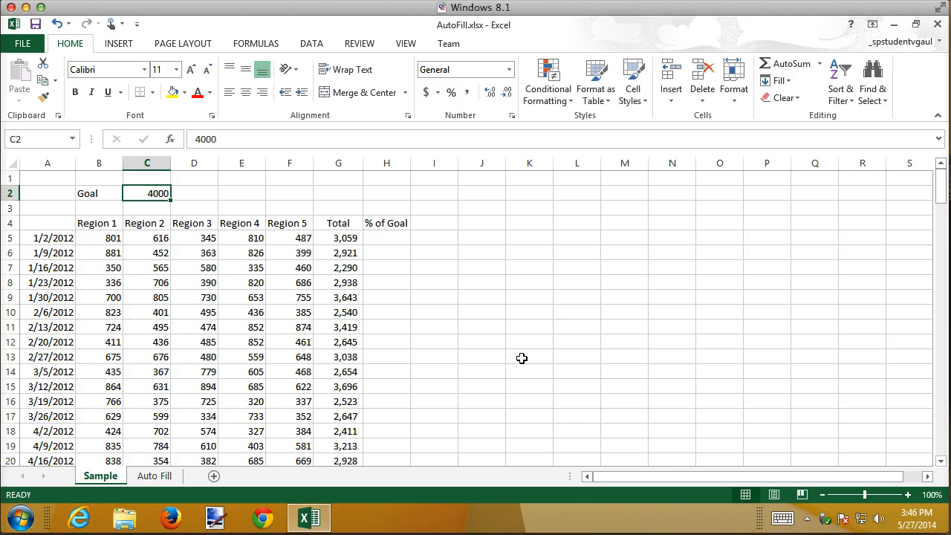
pyautogui.scroll(-10, 522, 358)
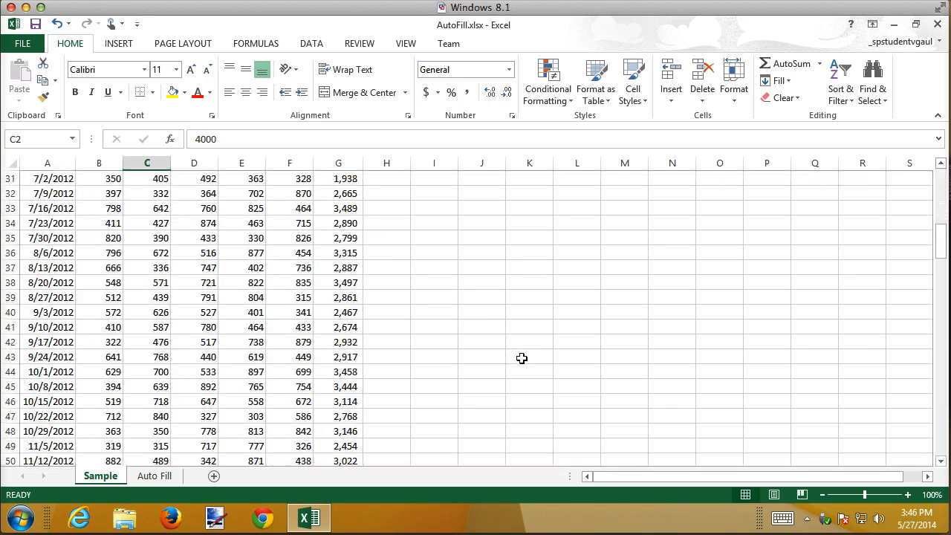
pyautogui.scroll(-11, 522, 358)
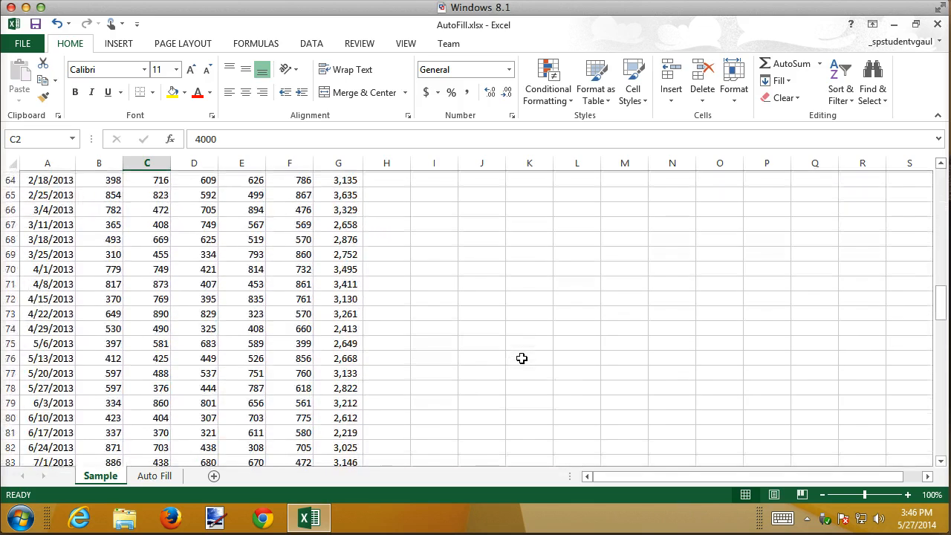
pyautogui.scroll(-3, 522, 358)
pyautogui.scroll(10, 522, 358)
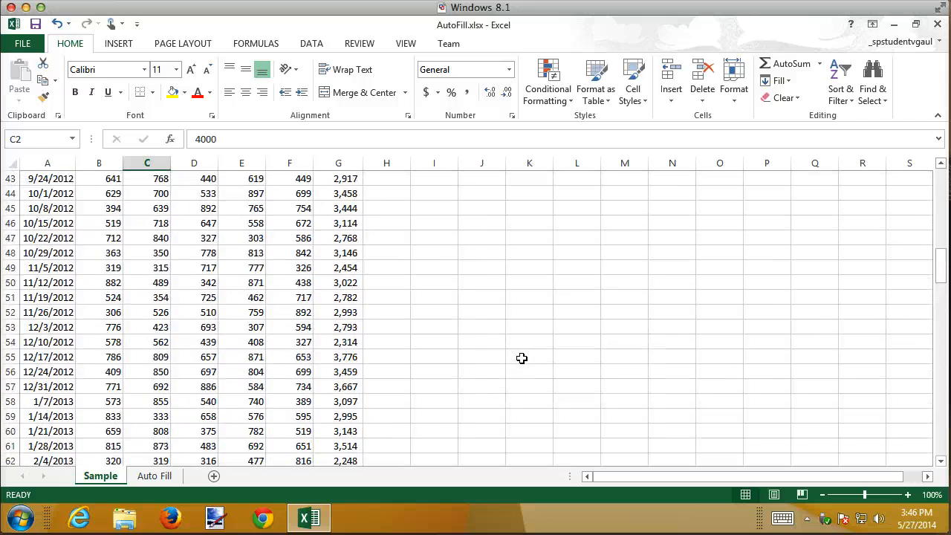
pyautogui.scroll(14, 522, 358)
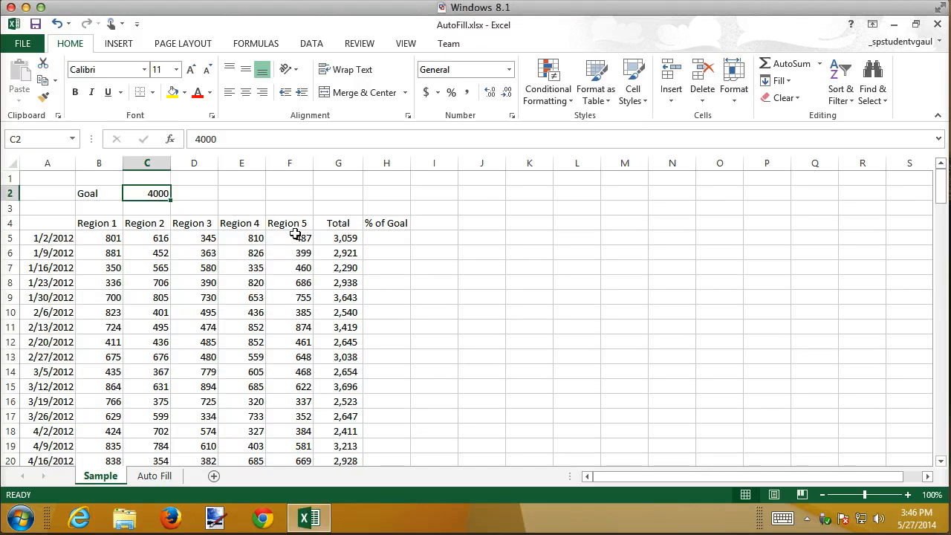
pyautogui.click(386, 239)
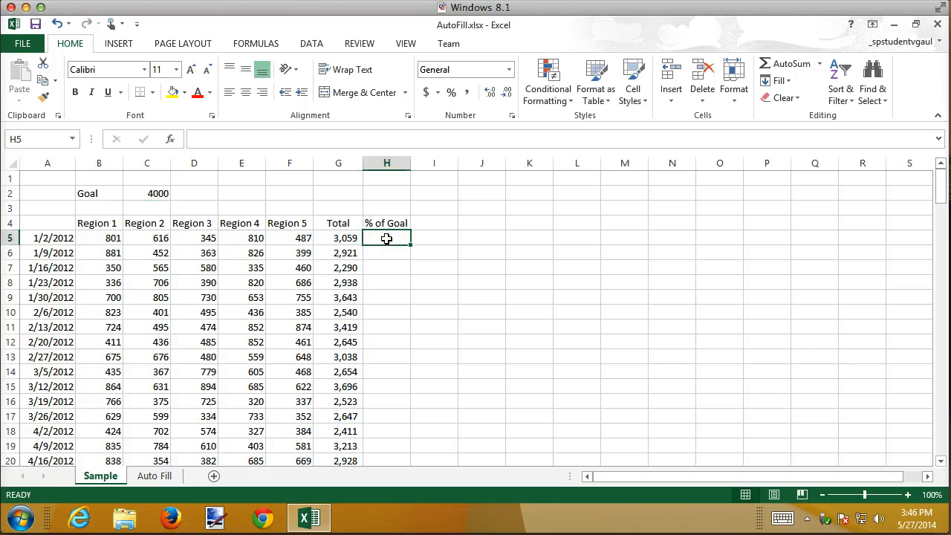
pyautogui.write('=')
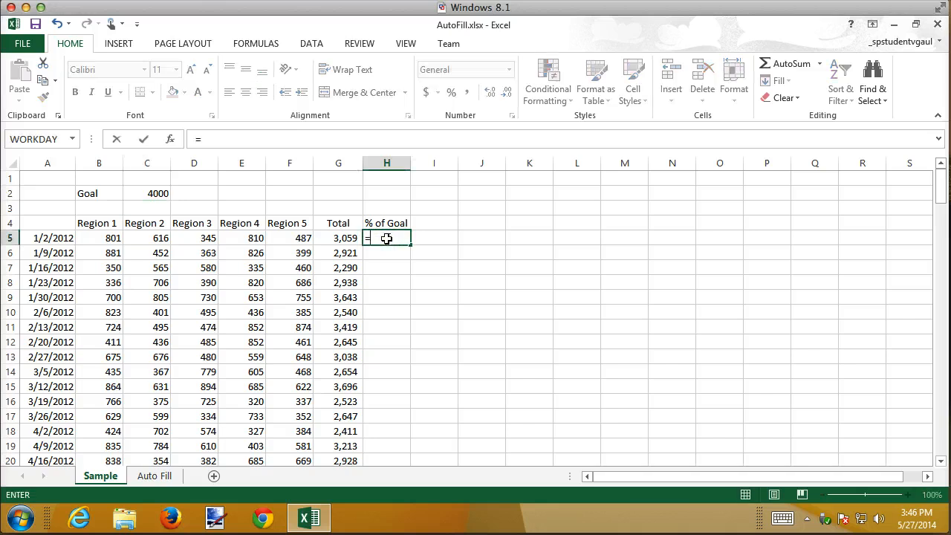
pyautogui.click(344, 237)
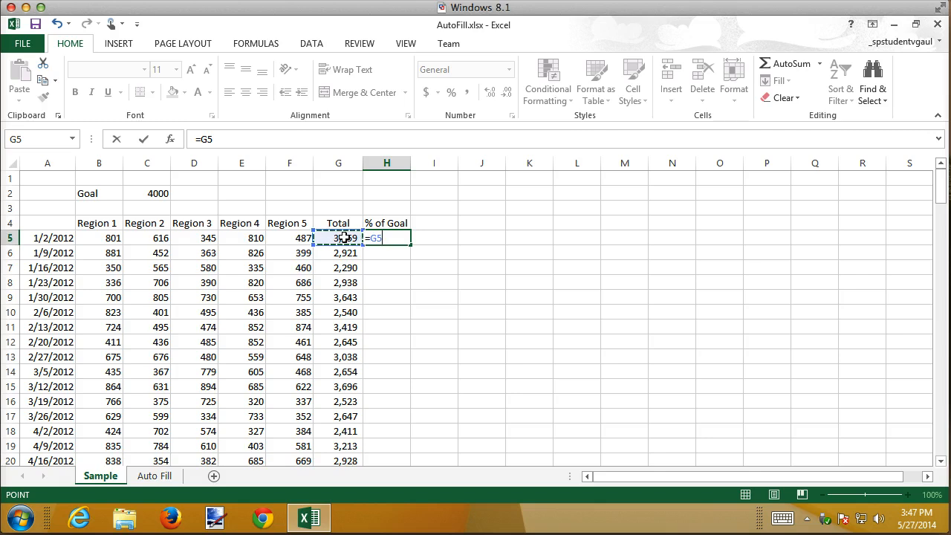
pyautogui.write('/')
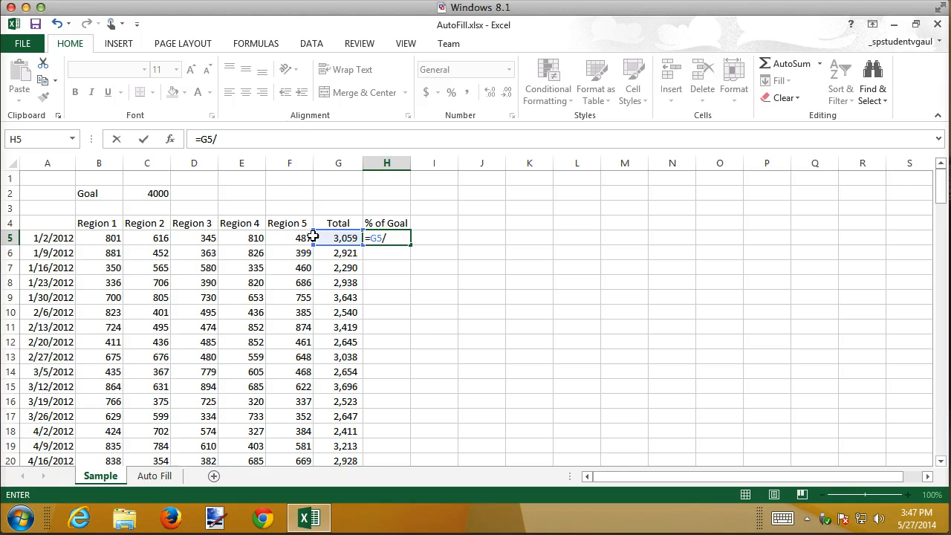
pyautogui.click(154, 194)
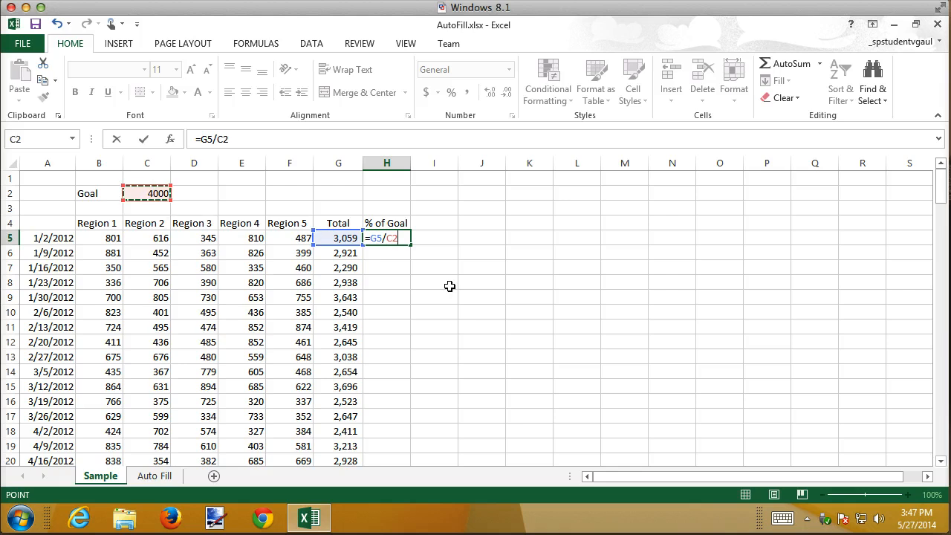
pyautogui.press('Return')
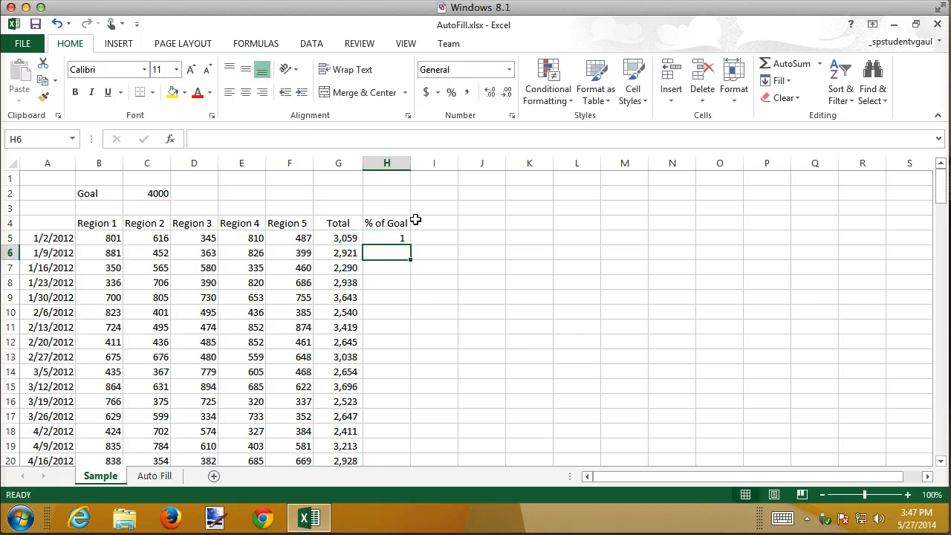
# Step: Format H5:H155 in the % of Goal column as percentages with one decimal place
pyautogui.moveTo(388, 235); pyautogui.dragTo(385, 394)
pyautogui.moveTo(386, 399); pyautogui.dragTo(387, 399)
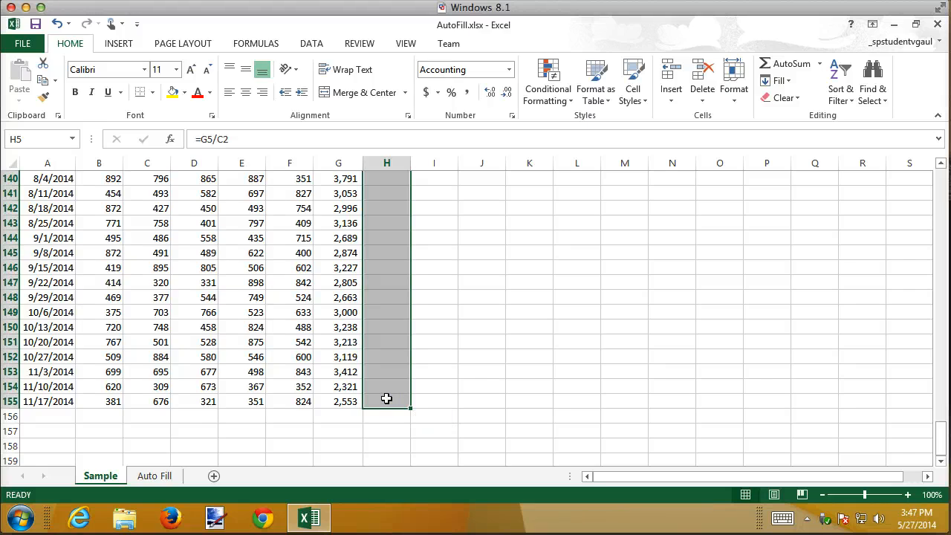
pyautogui.click(451, 95)
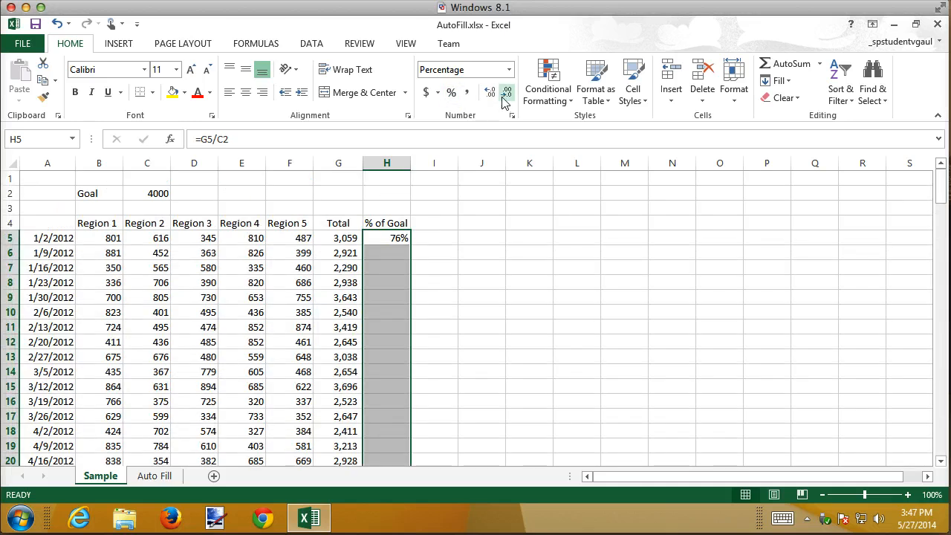
pyautogui.click(490, 93)
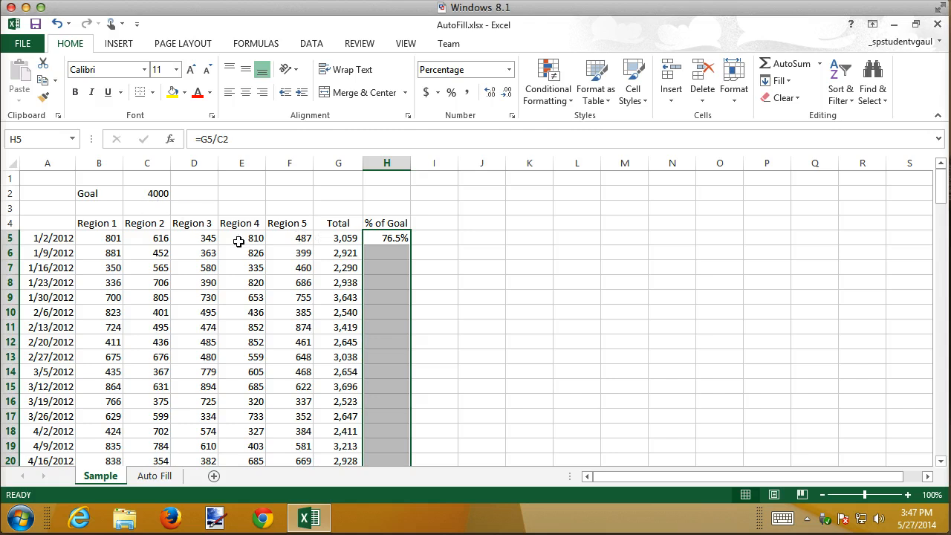
# Step: Fill the H5 formula down to H16 and inspect how its references shift in H6 and H7
pyautogui.click(393, 236)
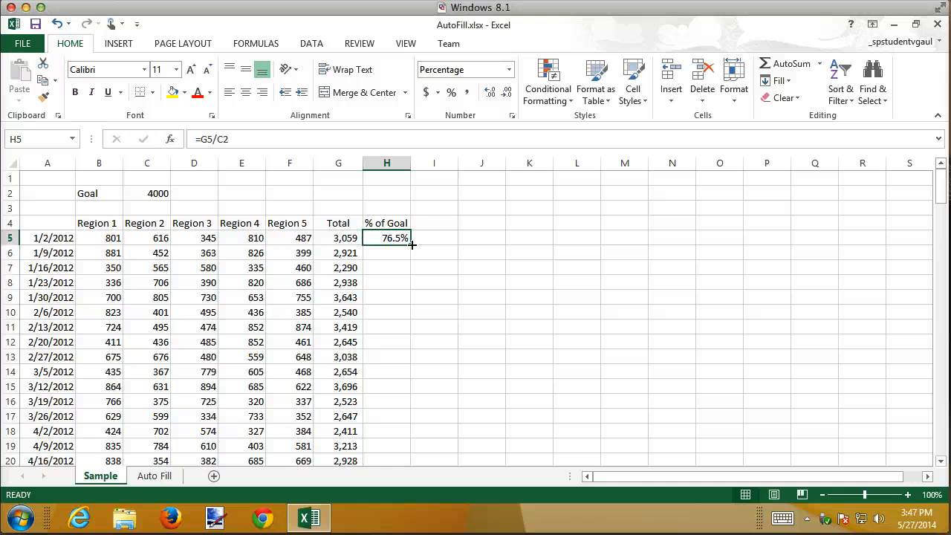
pyautogui.moveTo(411, 244); pyautogui.dragTo(410, 405)
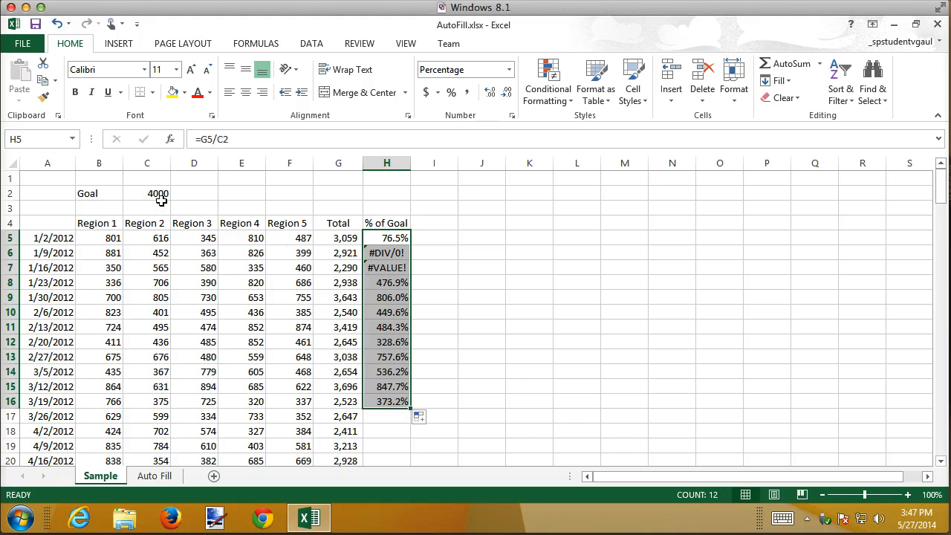
pyautogui.click(387, 253)
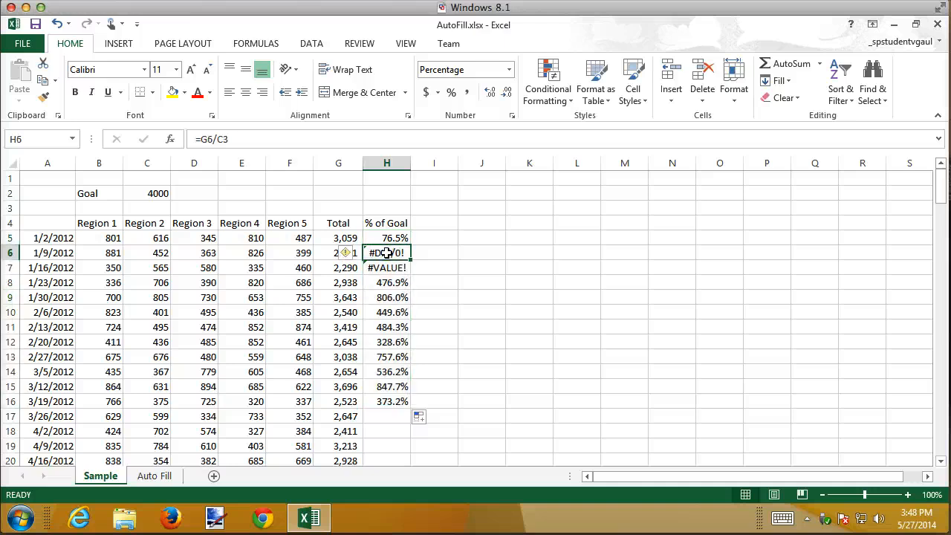
pyautogui.click(393, 238)
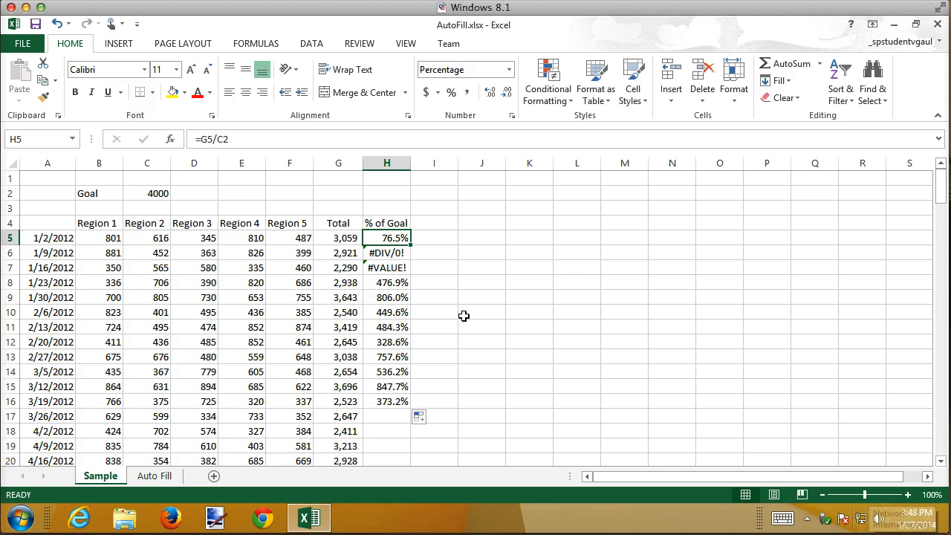
pyautogui.click(394, 254)
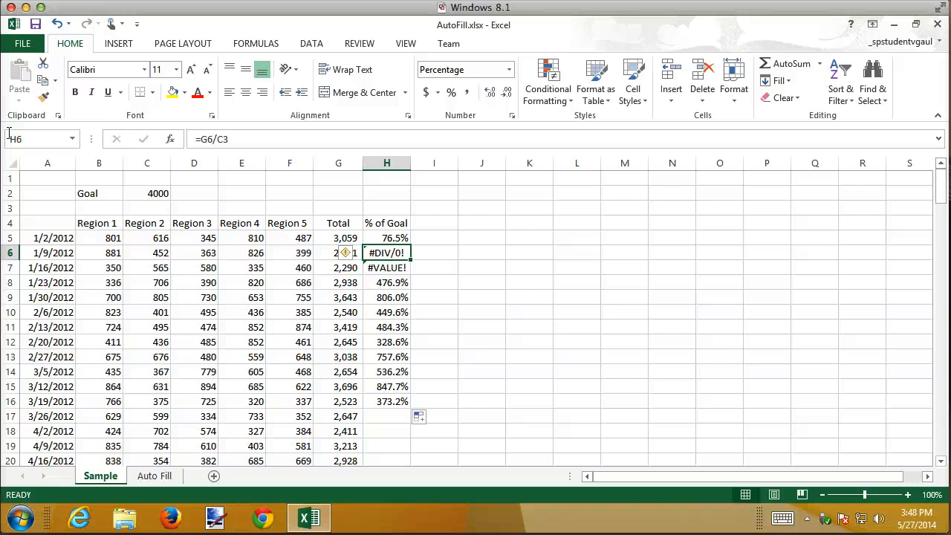
pyautogui.click(399, 266)
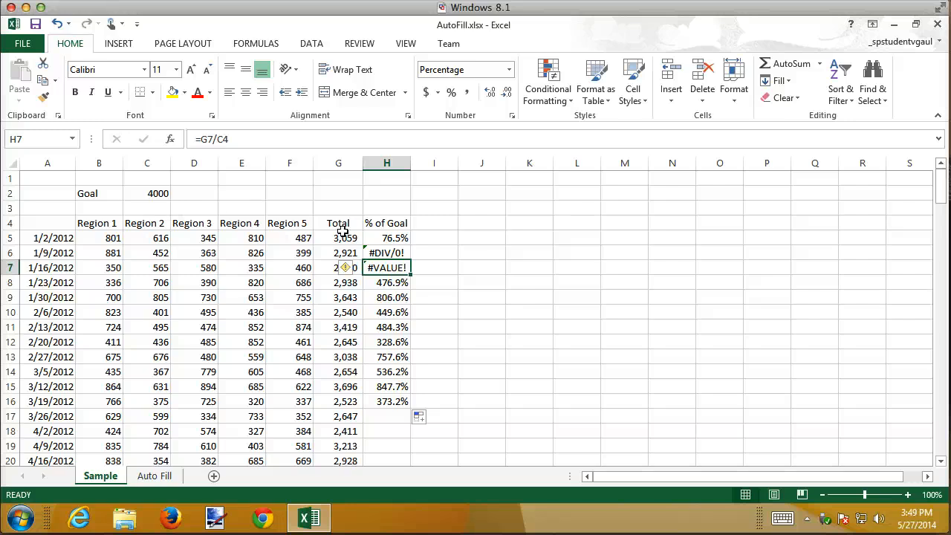
# Step: Make the goal reference in the H5 formula absolute so it reads =G5/$C$2, and reselect H5
pyautogui.click(383, 238)
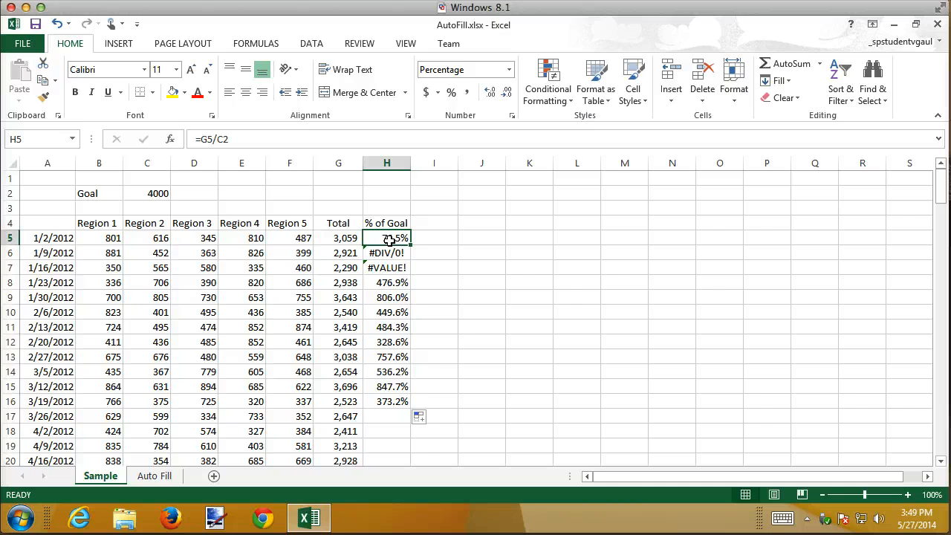
pyautogui.click(223, 138)
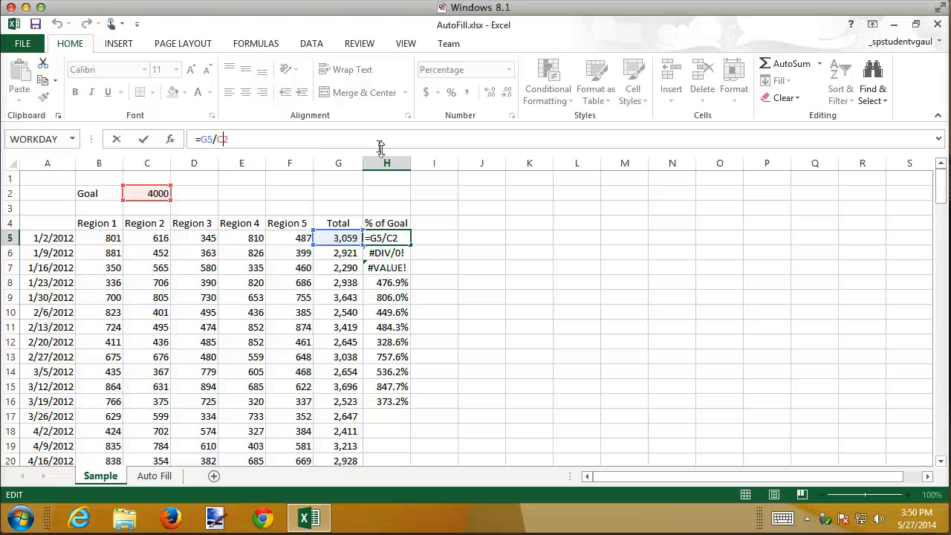
pyautogui.click(223, 139)
pyautogui.press('F4')
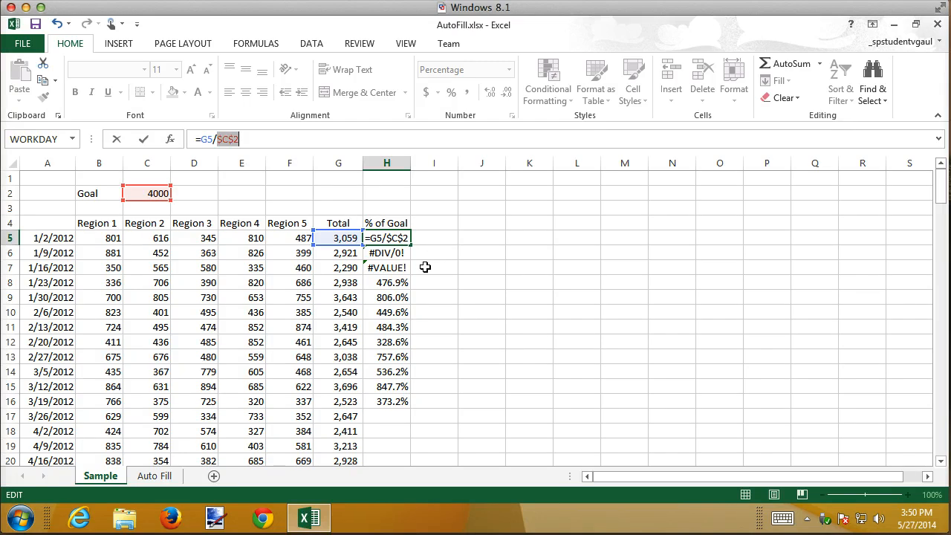
pyautogui.press('Return')
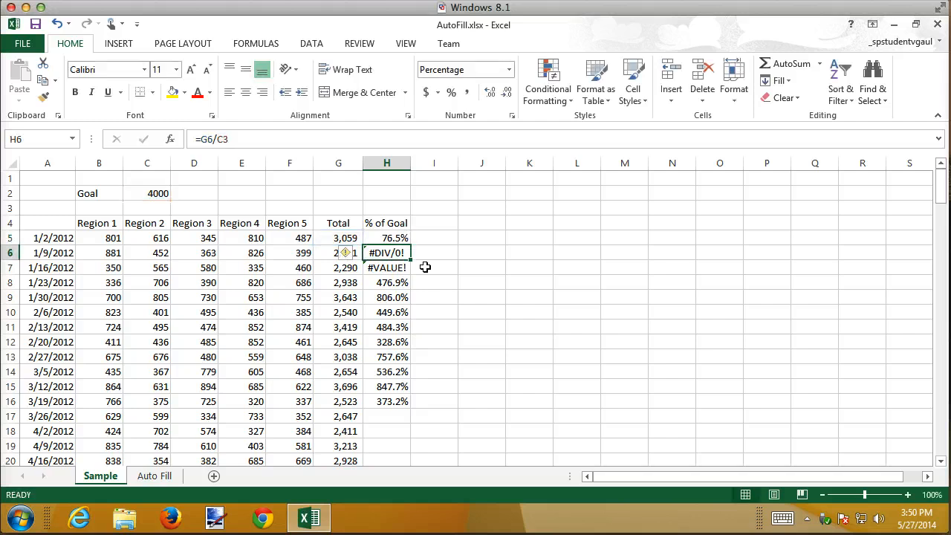
pyautogui.click(402, 237)
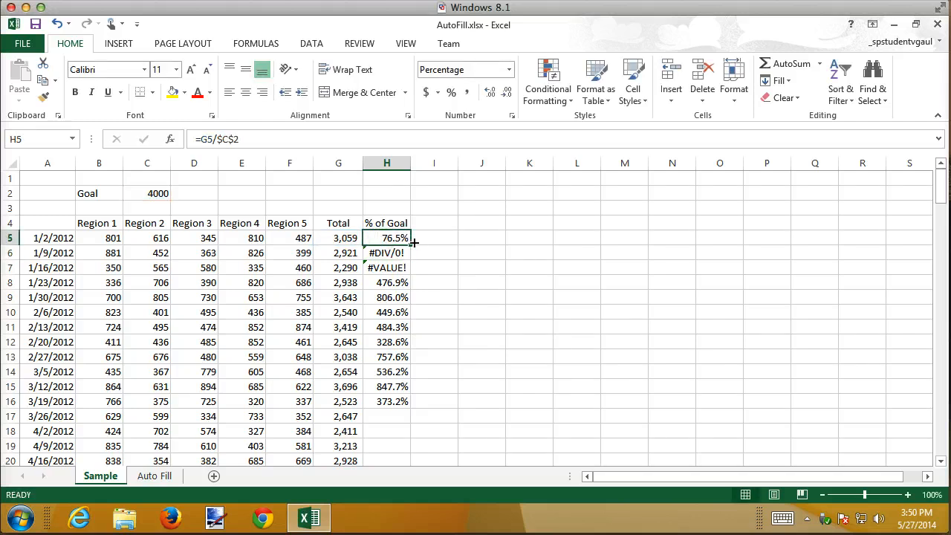
# Step: Fill the H5 formula down the % of Goal column through H155 and review the filled percentages
pyautogui.moveTo(411, 245); pyautogui.dragTo(403, 438)
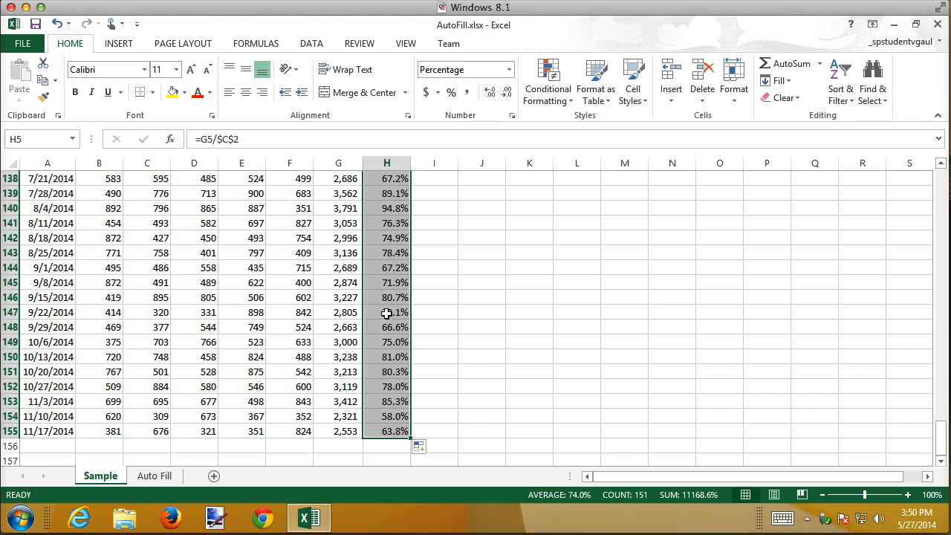
pyautogui.scroll(-4, 386, 313)
pyautogui.scroll(10, 386, 315)
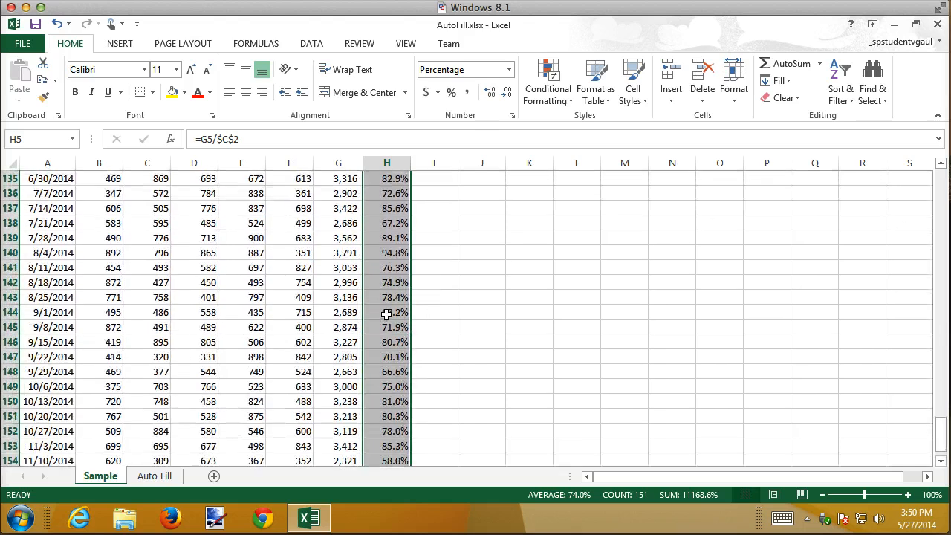
pyautogui.scroll(8, 387, 314)
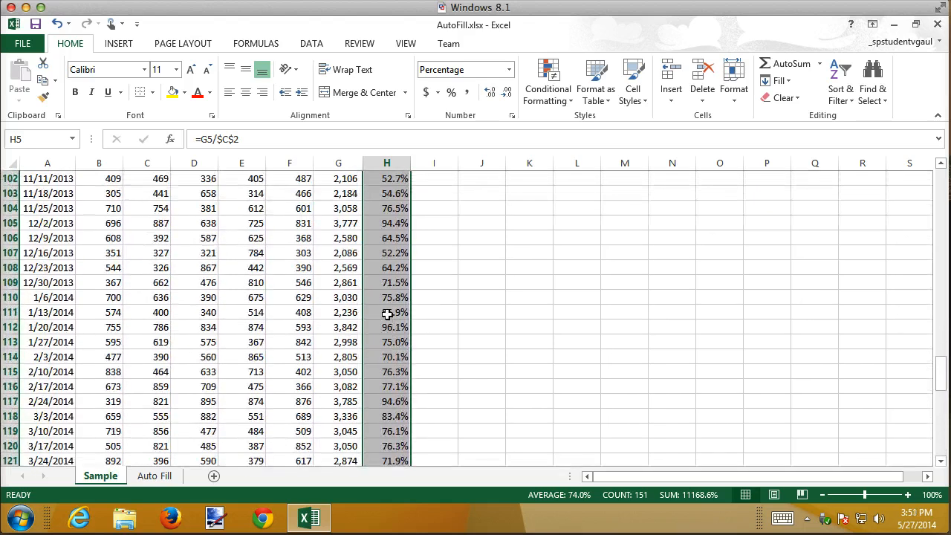
pyautogui.scroll(16, 387, 313)
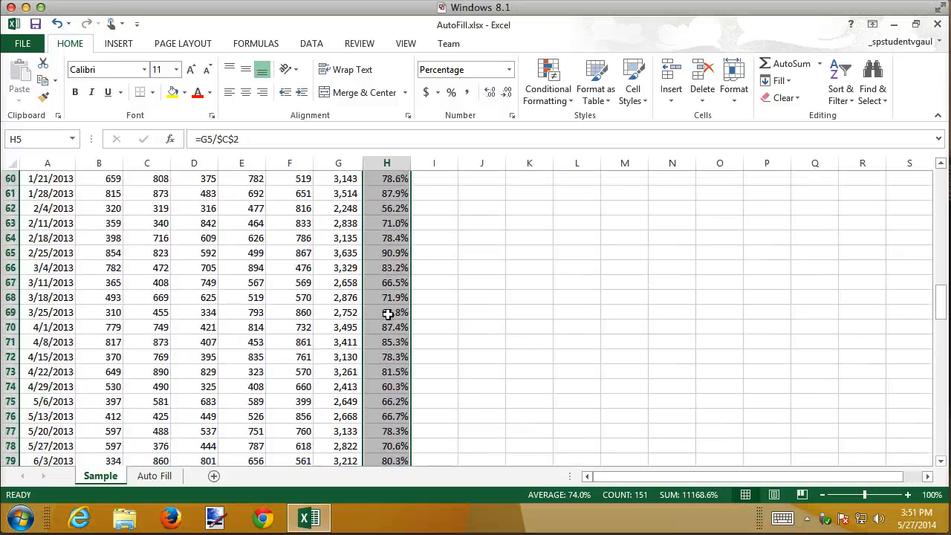
pyautogui.scroll(16, 387, 314)
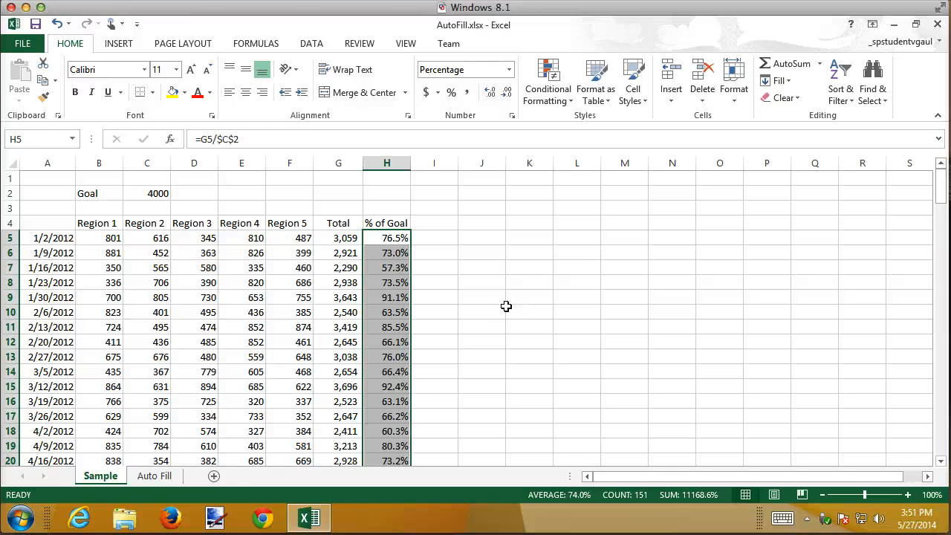
# Step: Examine how the row reference shifts in H5, H6 and H7 while the reference to C2 stays fixed, including further down the column
pyautogui.click(382, 251)
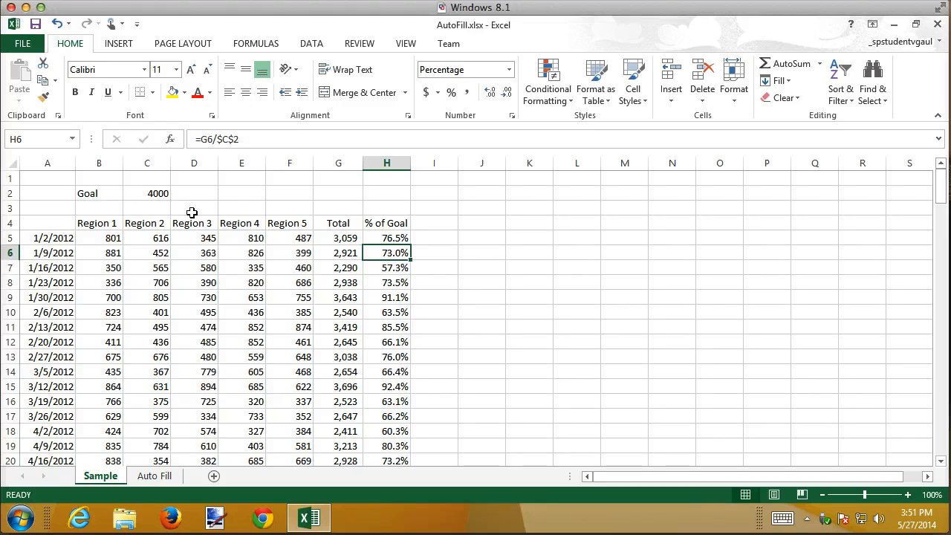
pyautogui.click(384, 273)
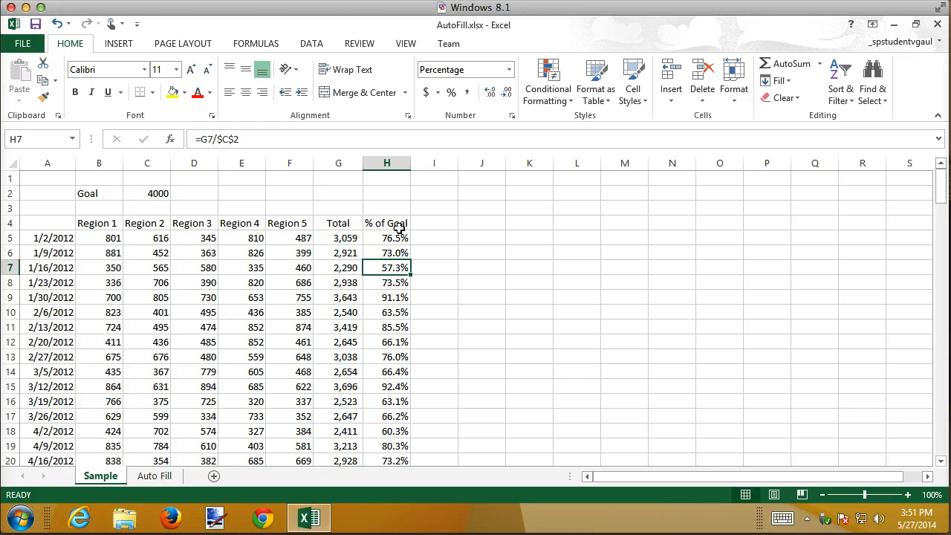
pyautogui.click(152, 194)
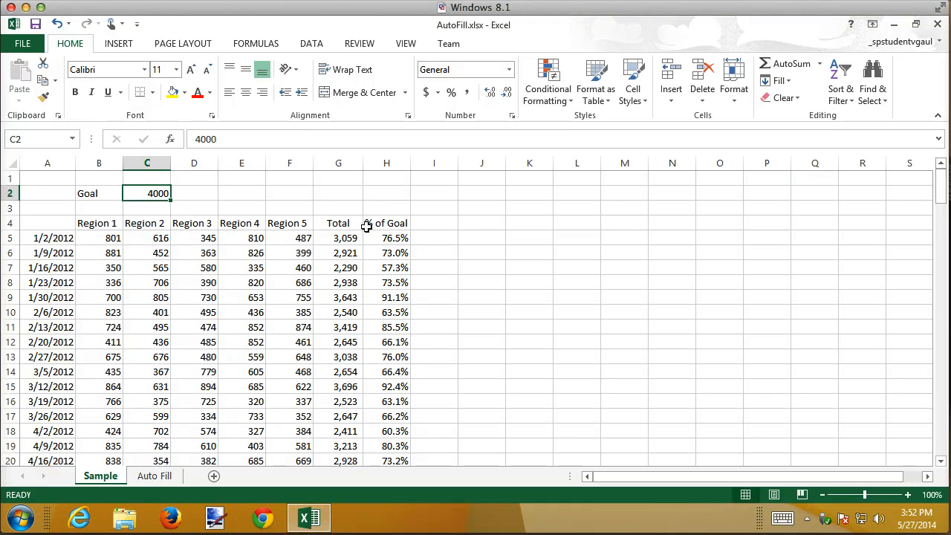
pyautogui.click(403, 237)
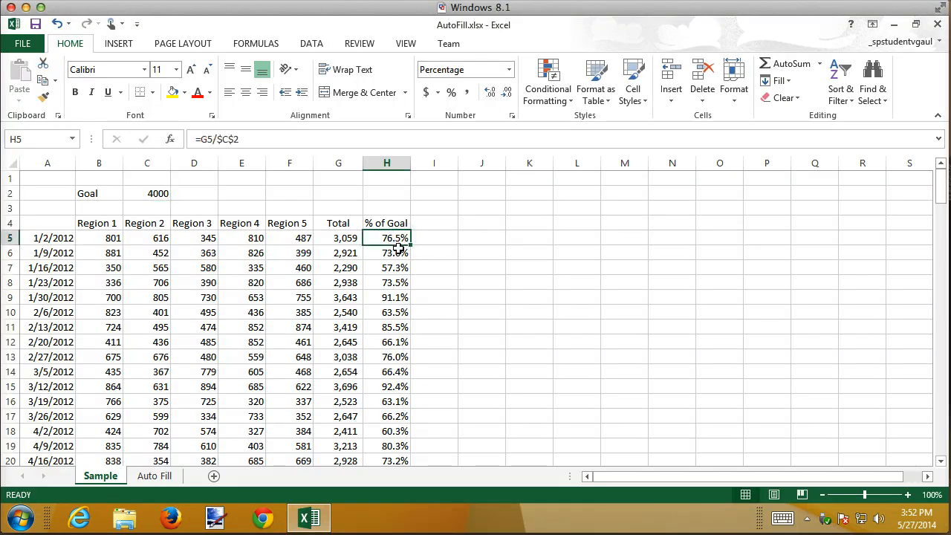
pyautogui.click(398, 253)
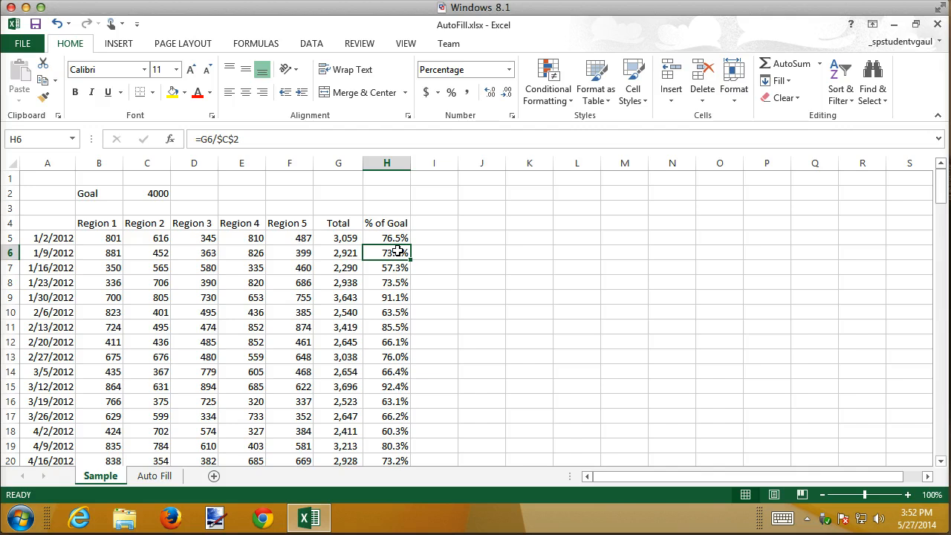
pyautogui.click(397, 266)
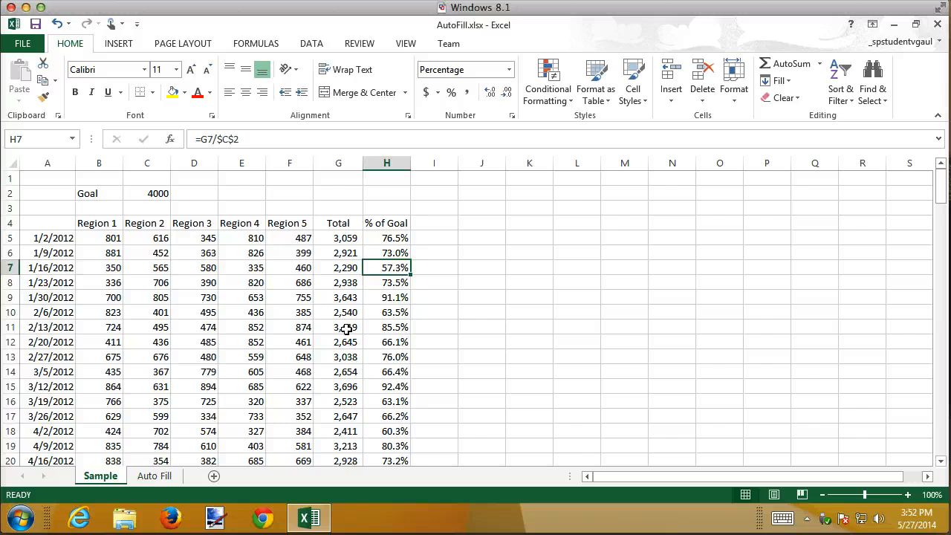
pyautogui.scroll(-16, 470, 359)
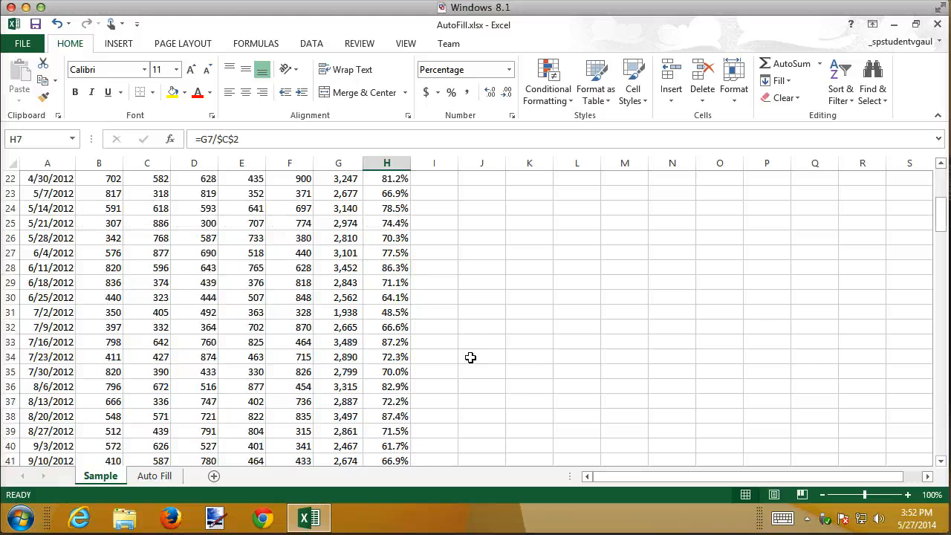
pyautogui.scroll(-20, 470, 358)
pyautogui.scroll(20, 468, 359)
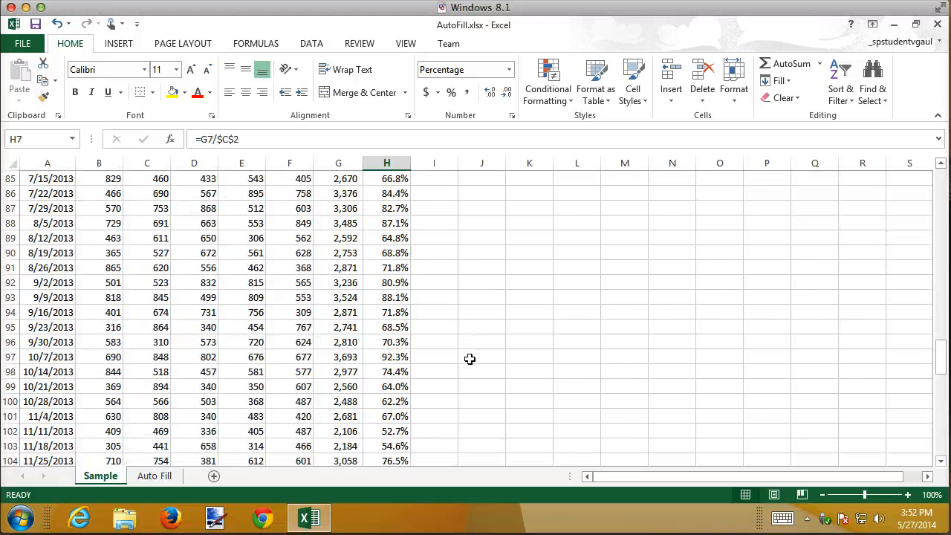
pyautogui.scroll(18, 468, 359)
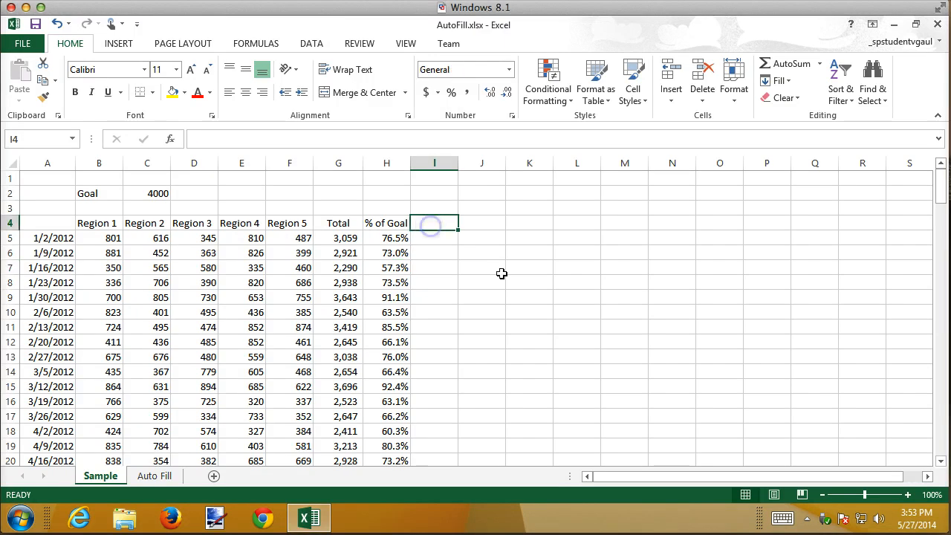
# Step: Add a grand total of G5:G155 in G156 with AutoSum and clear the automatically extended % of Goal formula from H156
pyautogui.click(430, 226)
pyautogui.click(342, 269)
pyautogui.press('End')
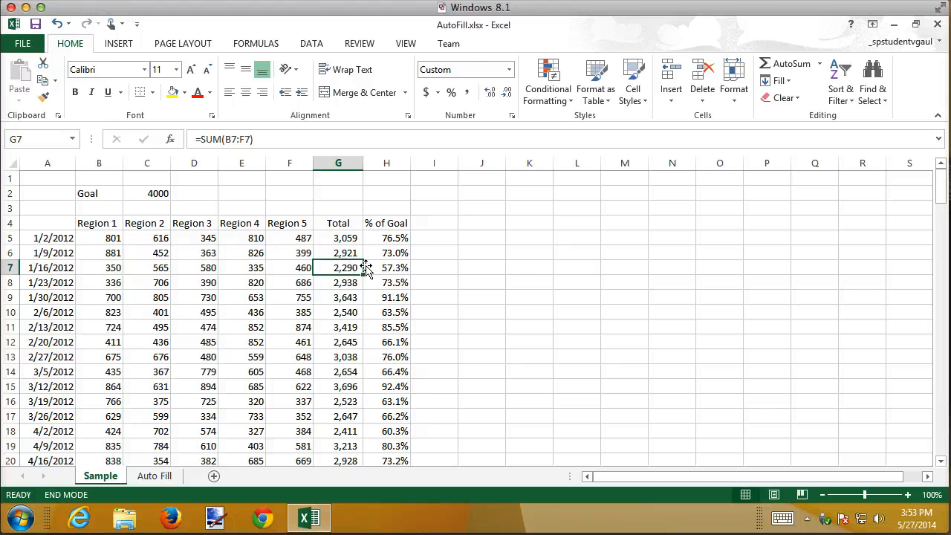
pyautogui.press('Down')
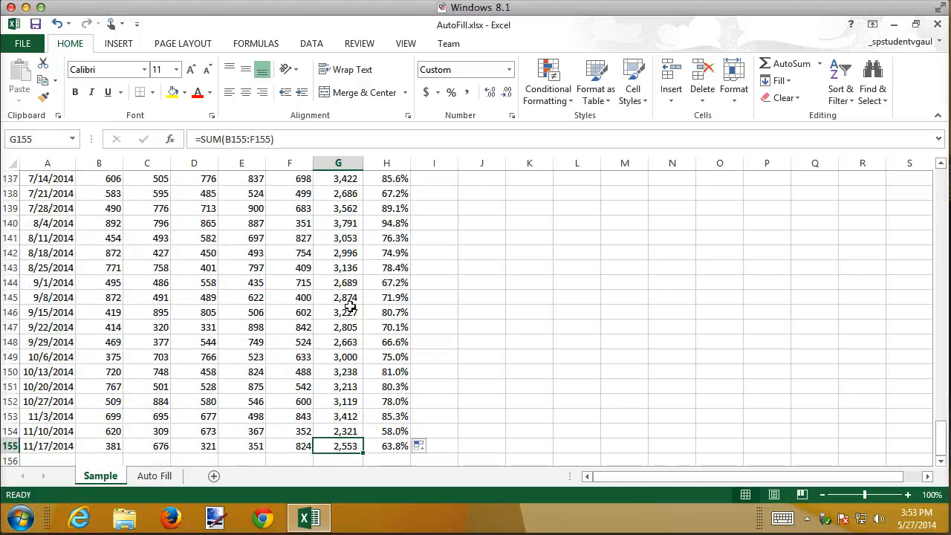
pyautogui.click(348, 457)
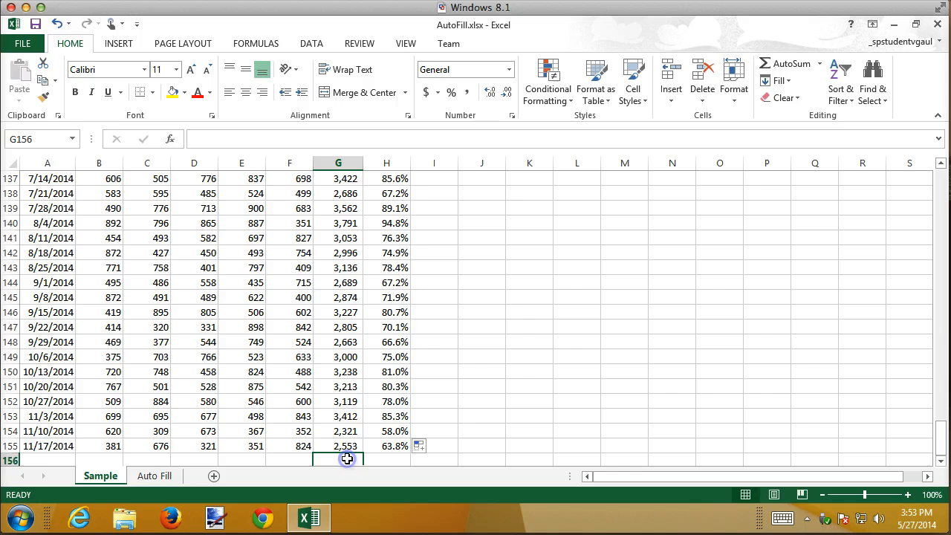
pyautogui.click(792, 63)
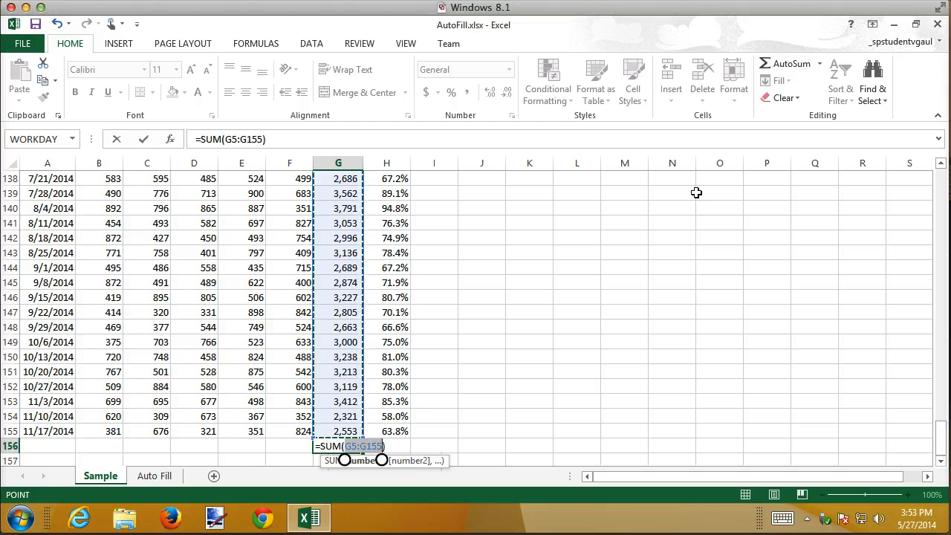
pyautogui.press('Return')
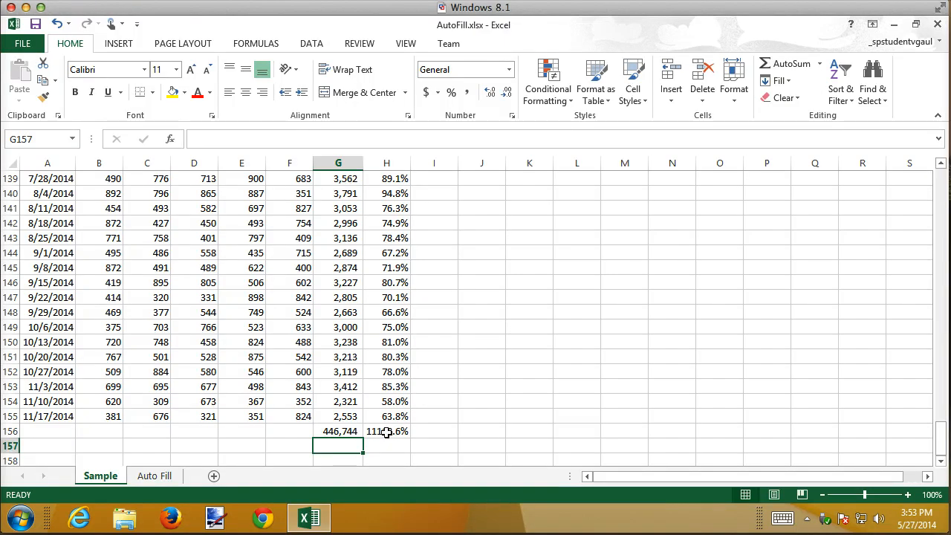
pyautogui.click(387, 432)
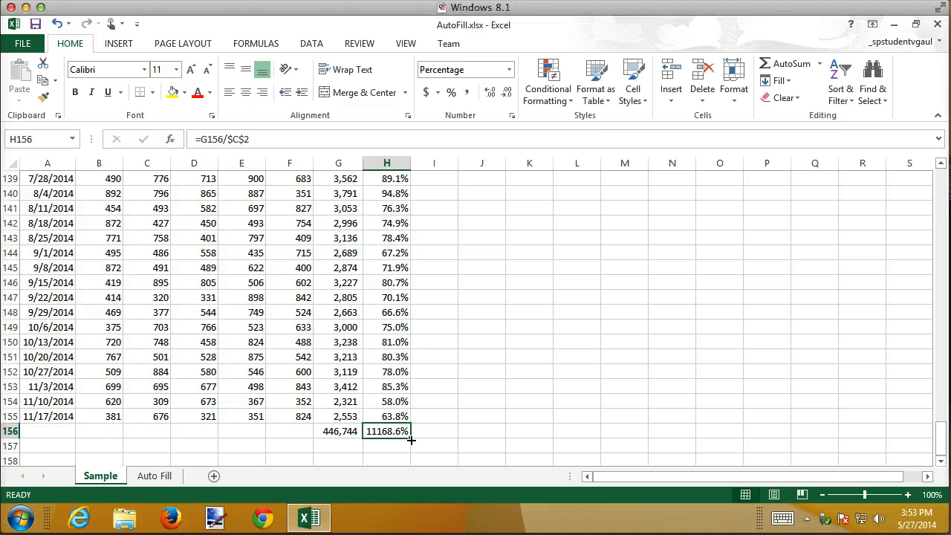
pyautogui.press('Delete')
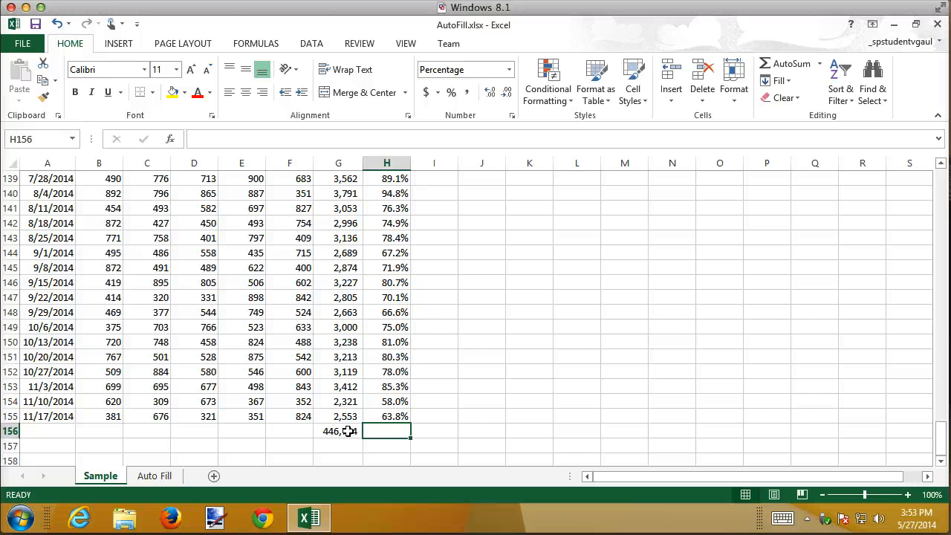
# Step: Enter the column heading % of Total in I4, next to the % of Goal heading
pyautogui.scroll(2, 432, 419)
pyautogui.scroll(20, 432, 419)
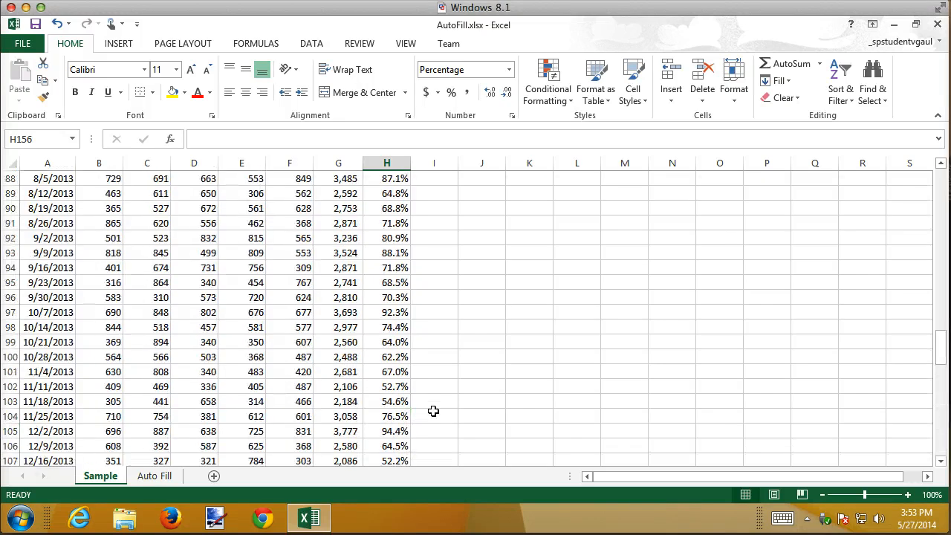
pyautogui.scroll(16, 434, 408)
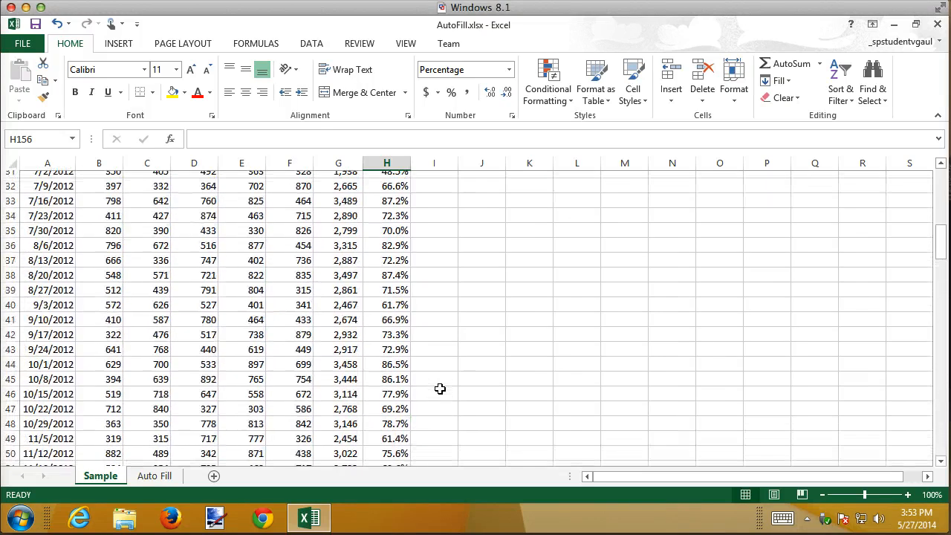
pyautogui.scroll(2, 440, 387)
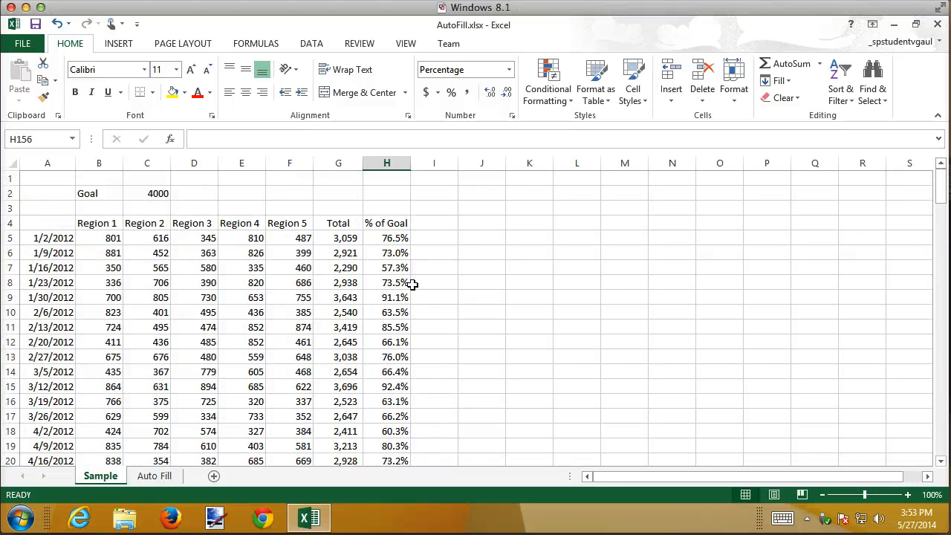
pyautogui.click(432, 223)
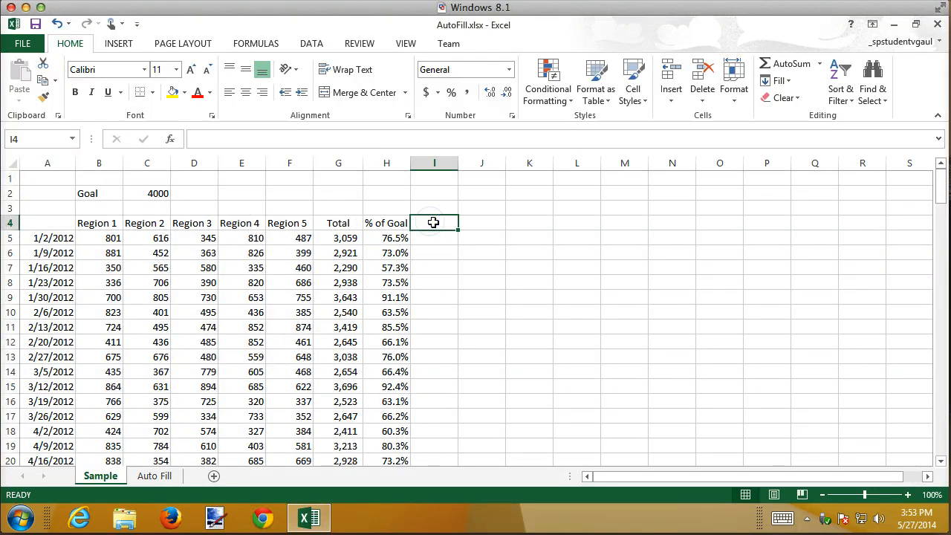
pyautogui.write('%')
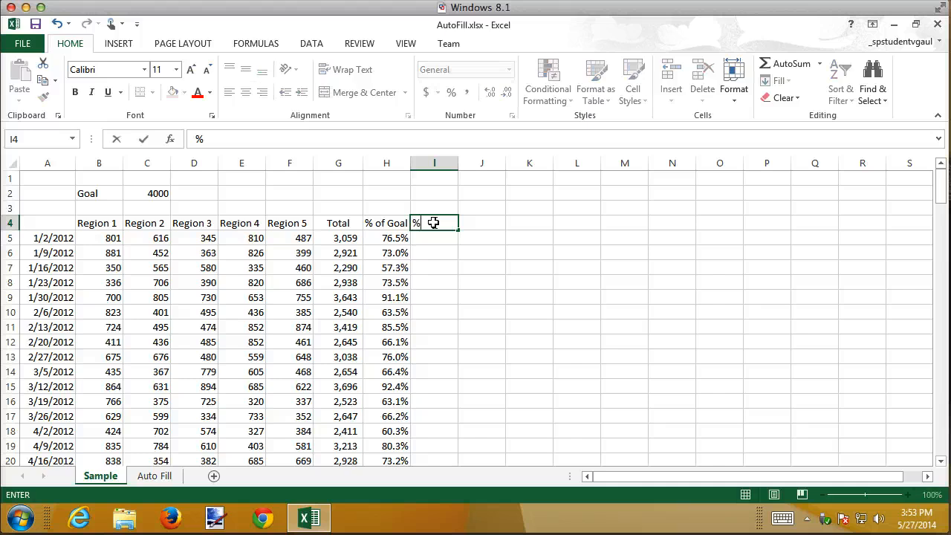
pyautogui.write(' of Total')
pyautogui.press('Return')
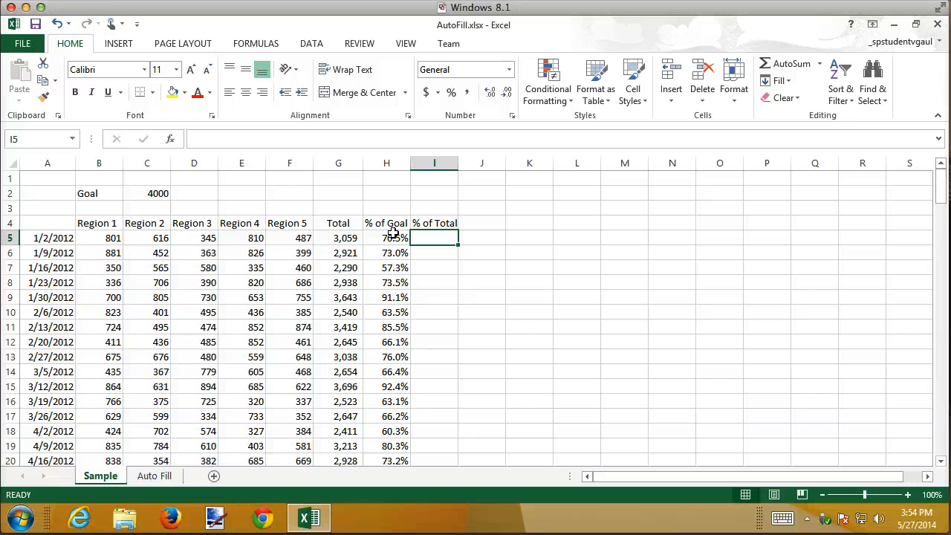
# Step: Use Quick Analysis on H5:H155 to add a % Total for each row in column I, and review the results
pyautogui.moveTo(392, 237); pyautogui.dragTo(392, 408)
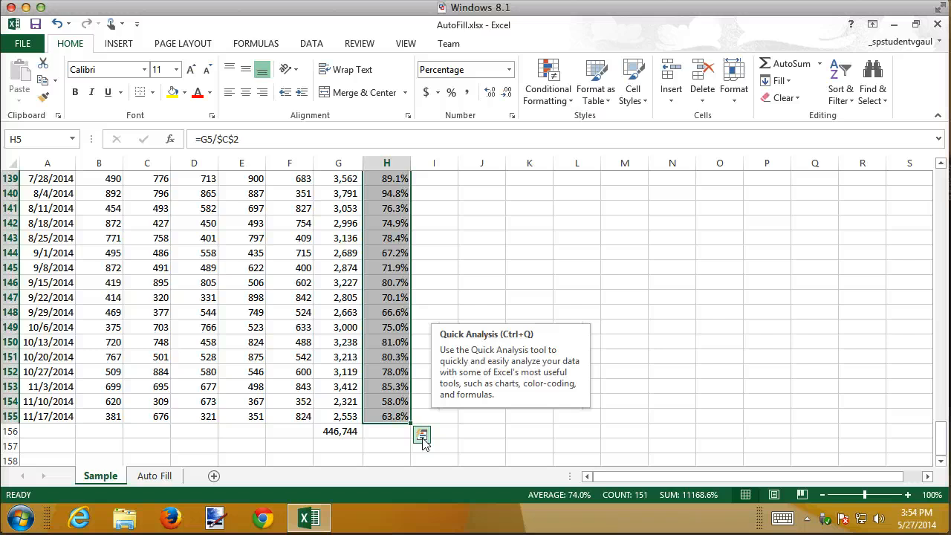
pyautogui.click(421, 434)
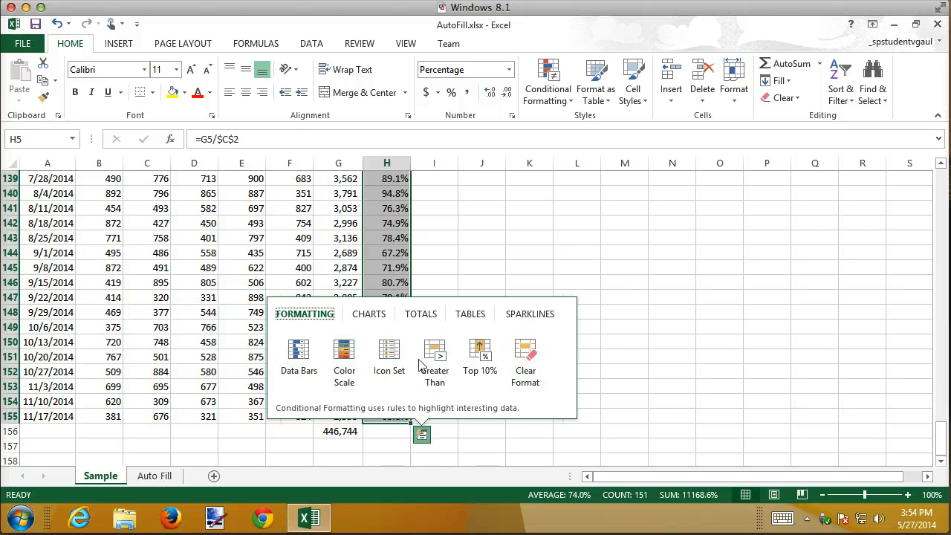
pyautogui.click(419, 314)
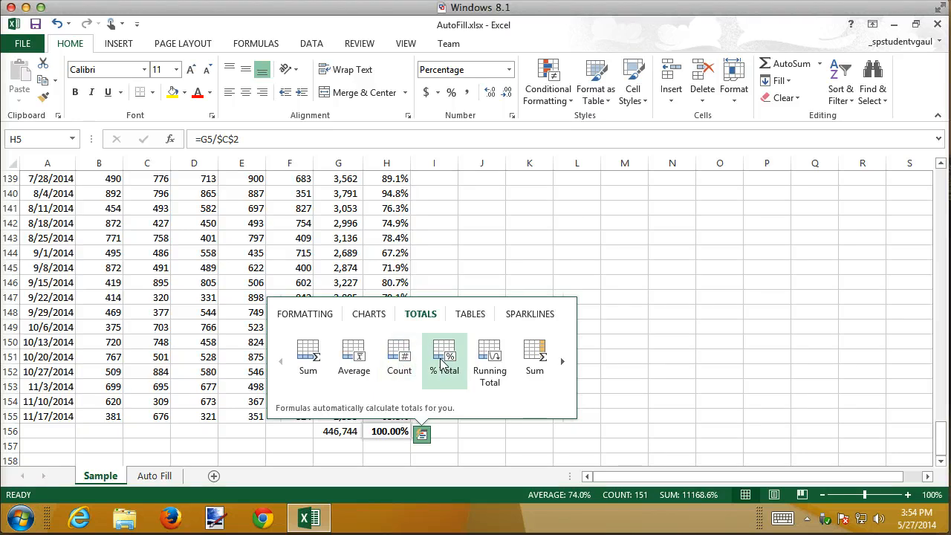
pyautogui.click(562, 362)
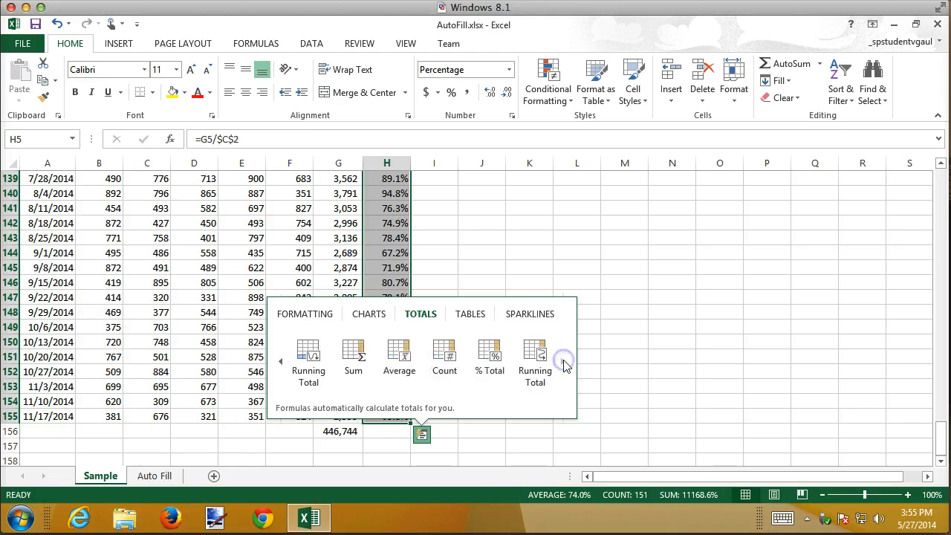
pyautogui.click(496, 361)
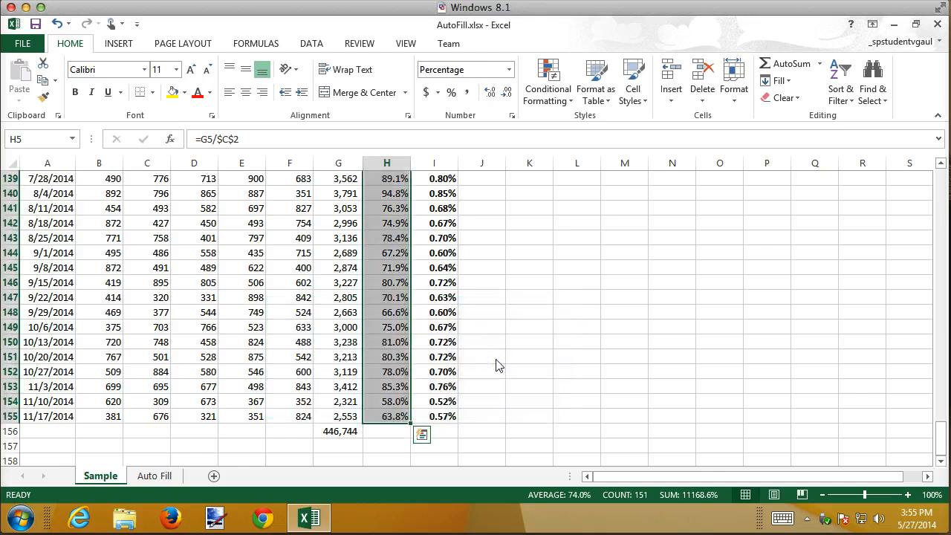
pyautogui.scroll(-14, 501, 358)
pyautogui.scroll(15, 501, 361)
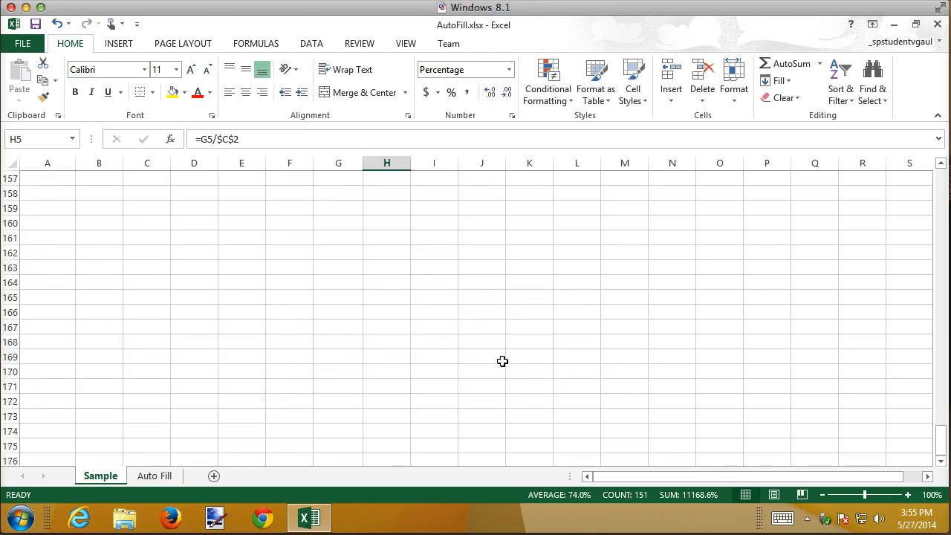
pyautogui.scroll(19, 501, 362)
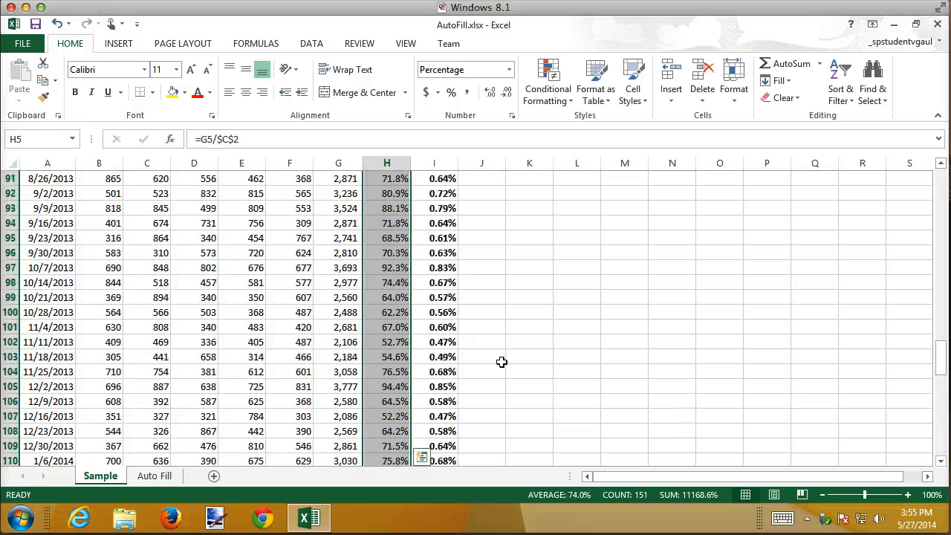
pyautogui.scroll(9, 502, 362)
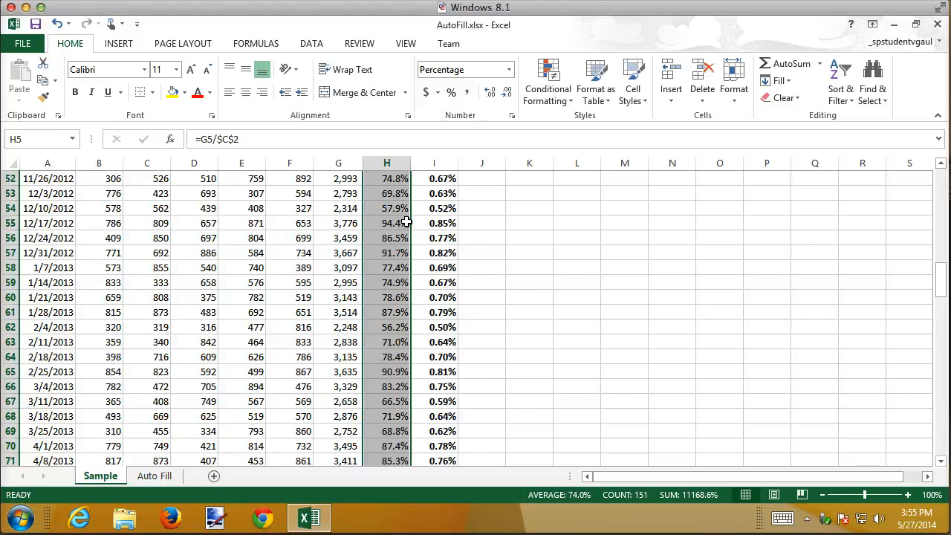
# Step: Extend the grand total formula in G156 across the row to B156 so each region column gets its own total
pyautogui.scroll(-20, 540, 269)
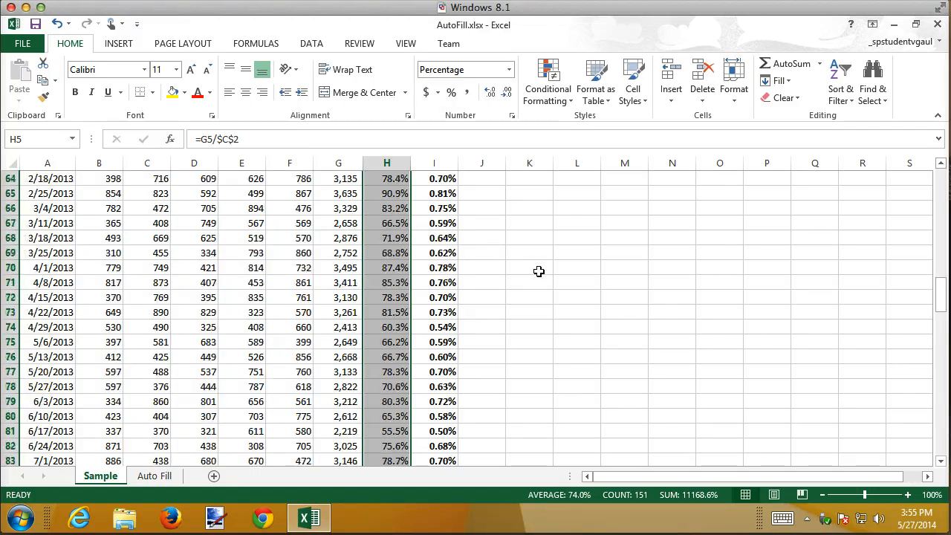
pyautogui.scroll(-6, 539, 271)
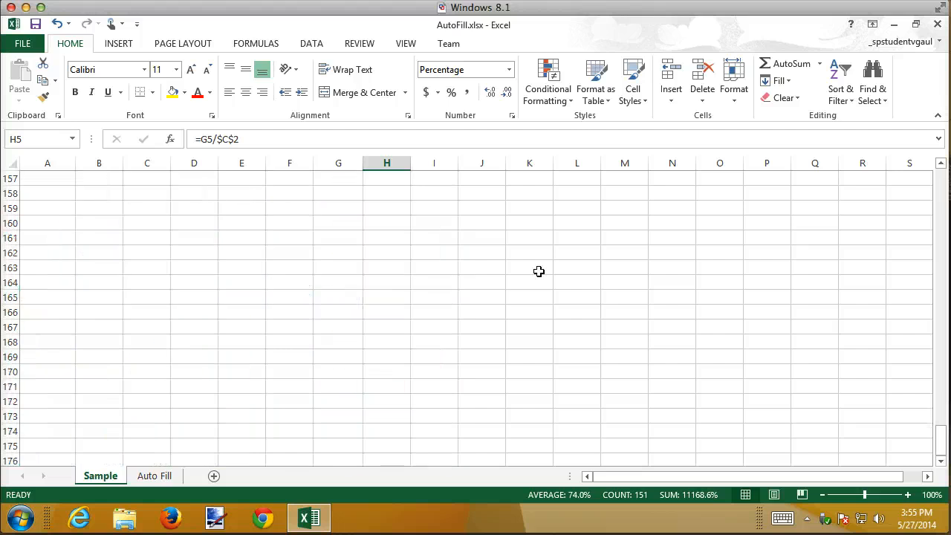
pyautogui.scroll(3, 539, 271)
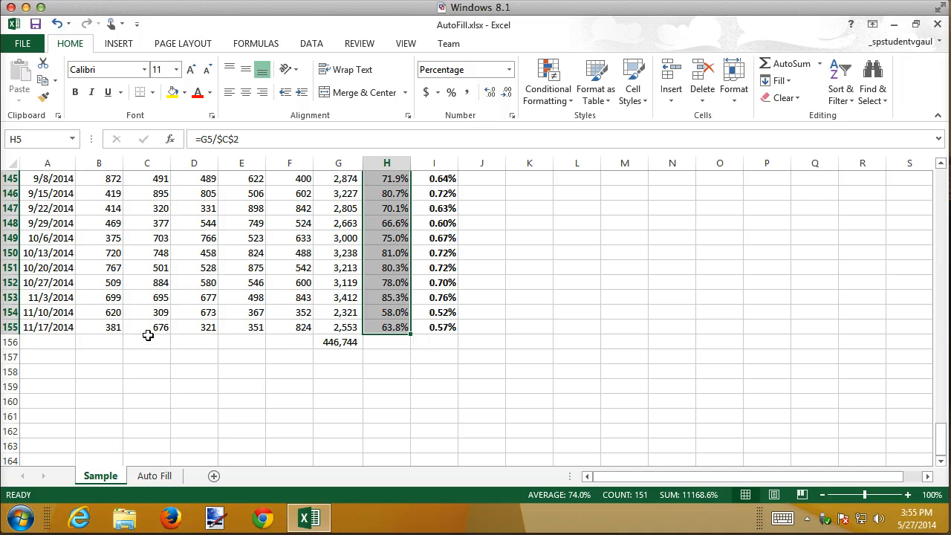
pyautogui.click(127, 327)
pyautogui.moveTo(95, 328); pyautogui.dragTo(283, 327)
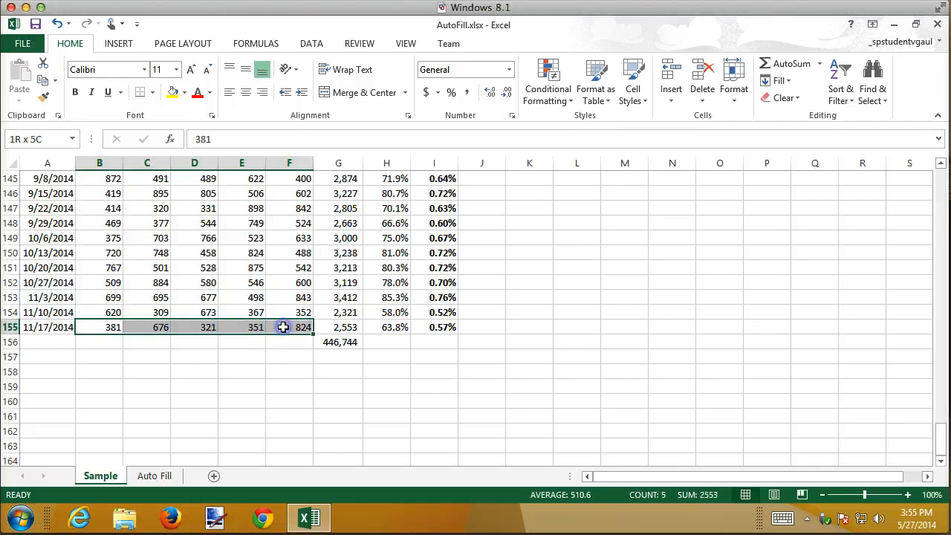
pyautogui.click(350, 342)
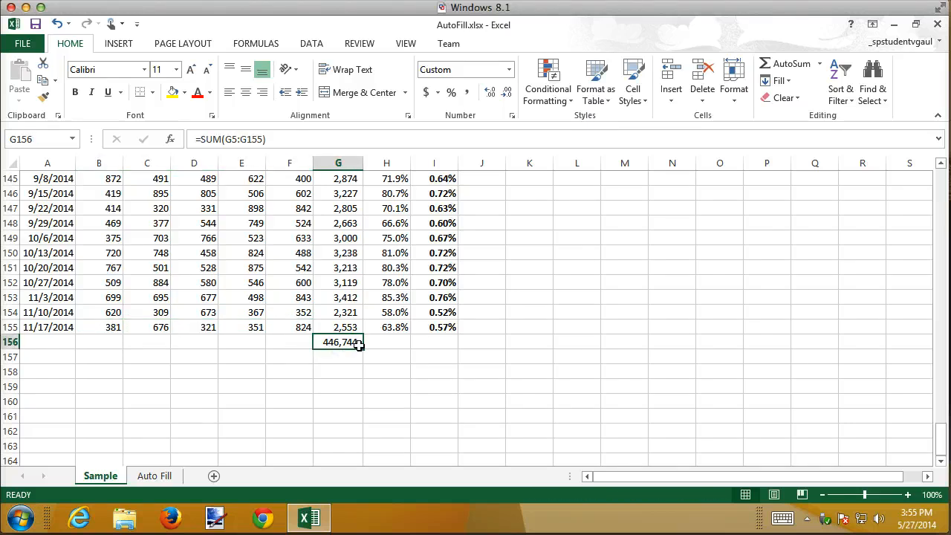
pyautogui.moveTo(362, 349); pyautogui.dragTo(88, 343)
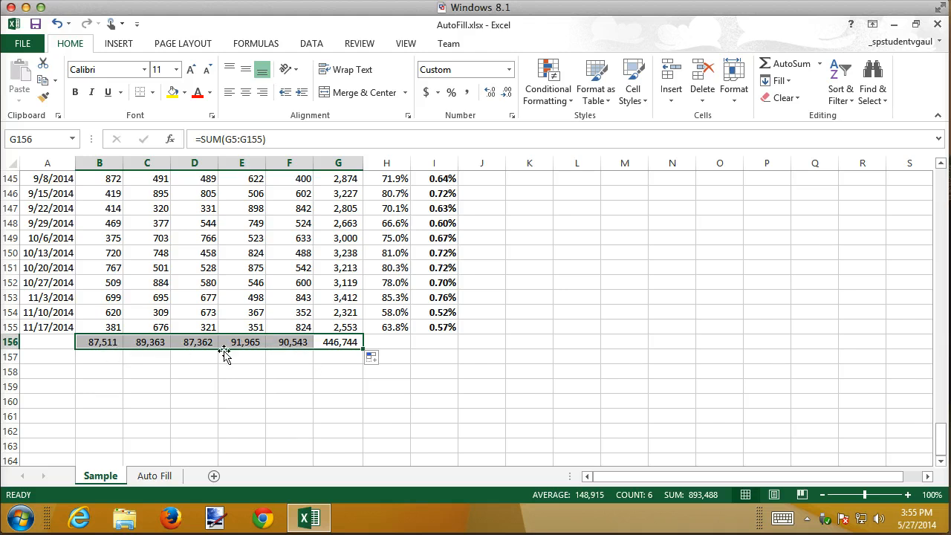
# Step: Use Quick Analysis on B156:F156 to add a % Total row in row 157, and compare the formulas in I149 and B157
pyautogui.moveTo(98, 343); pyautogui.dragTo(295, 342)
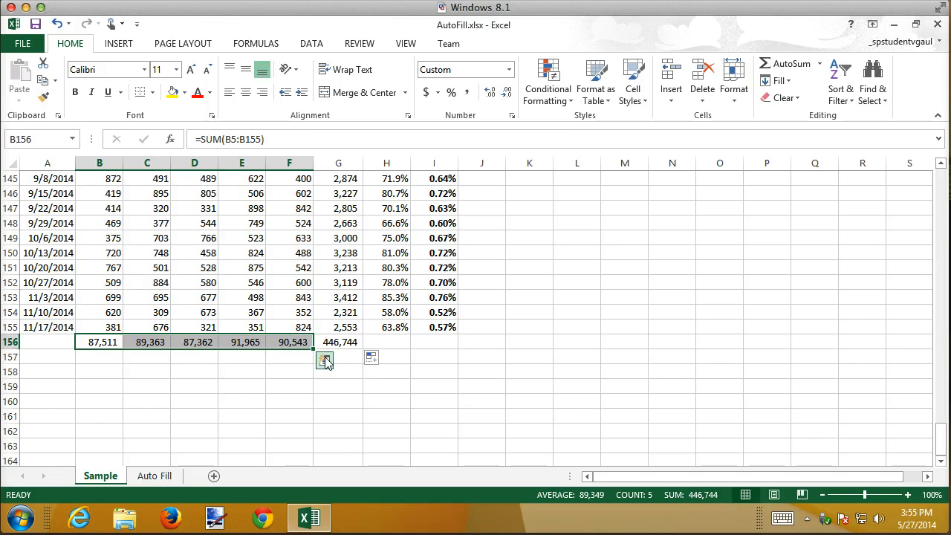
pyautogui.click(325, 361)
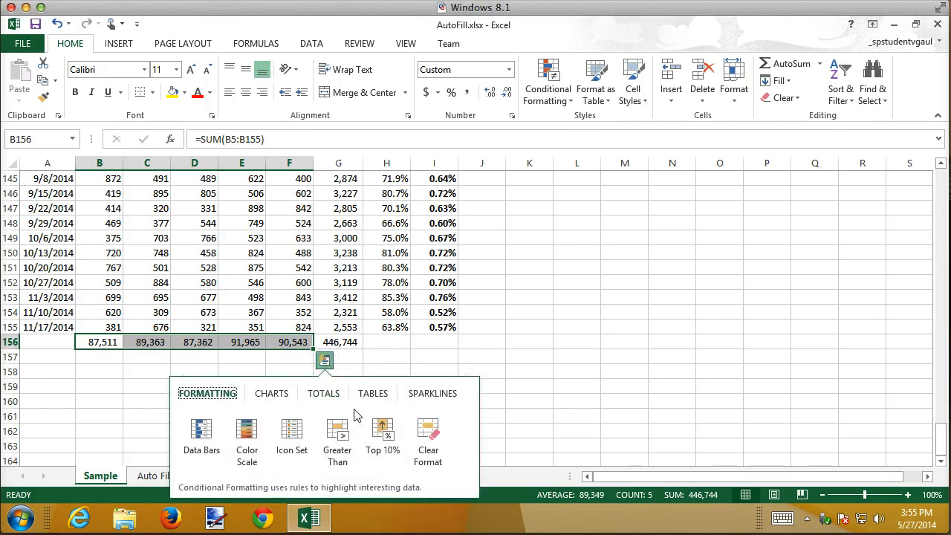
pyautogui.click(322, 400)
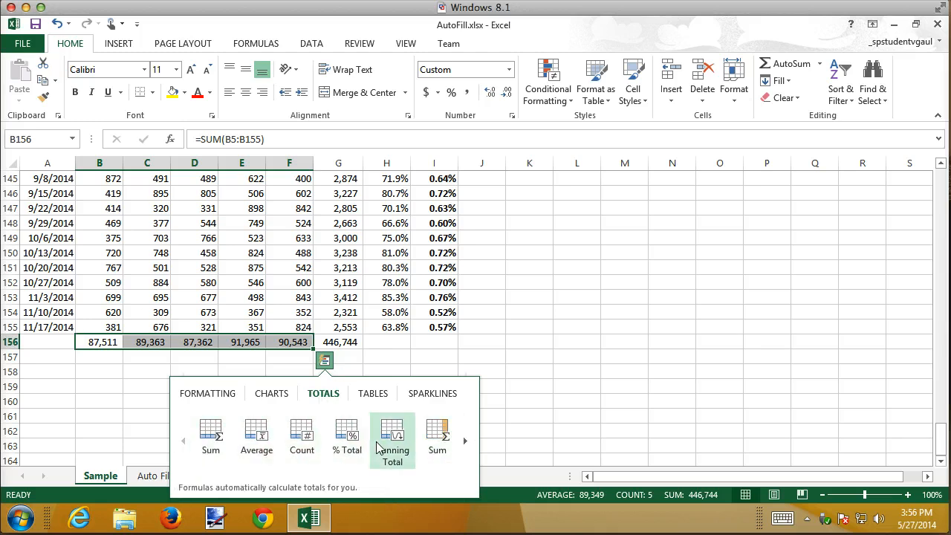
pyautogui.click(349, 444)
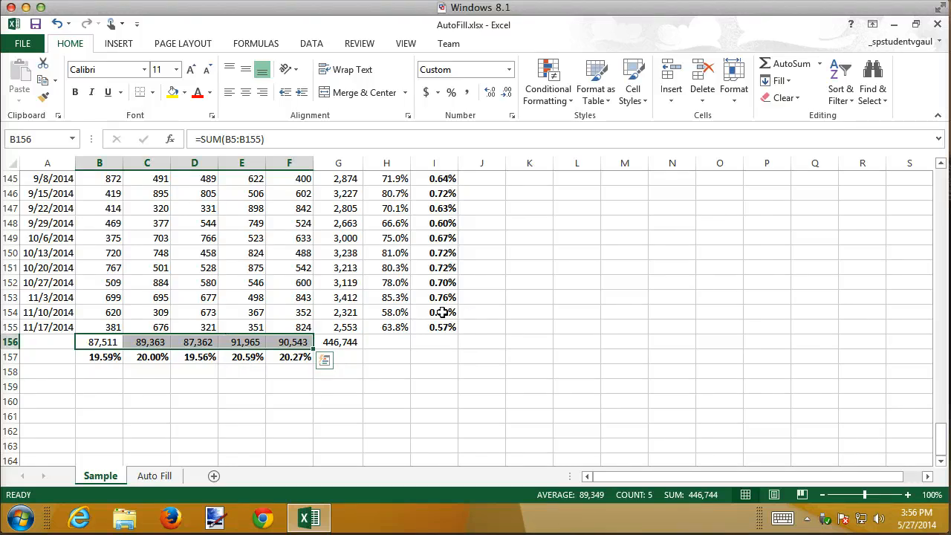
pyautogui.click(442, 242)
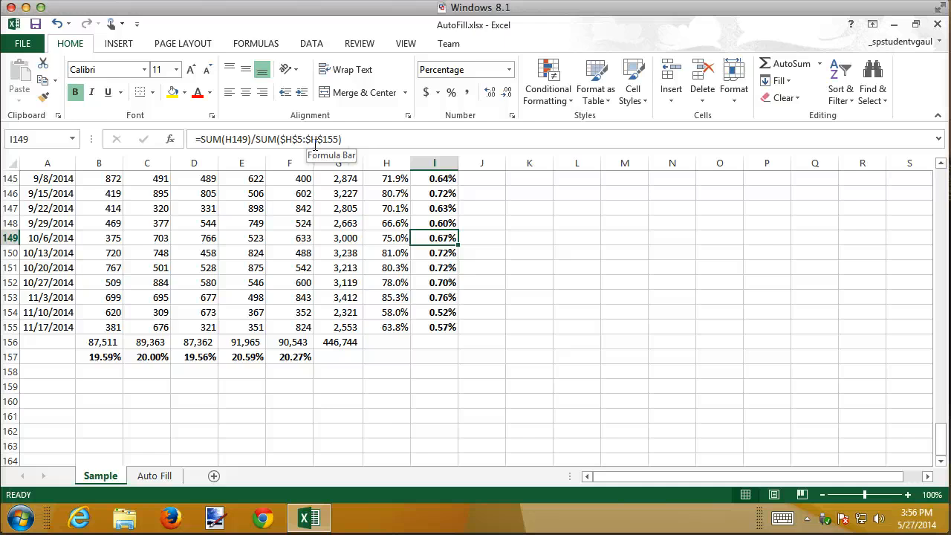
pyautogui.click(97, 356)
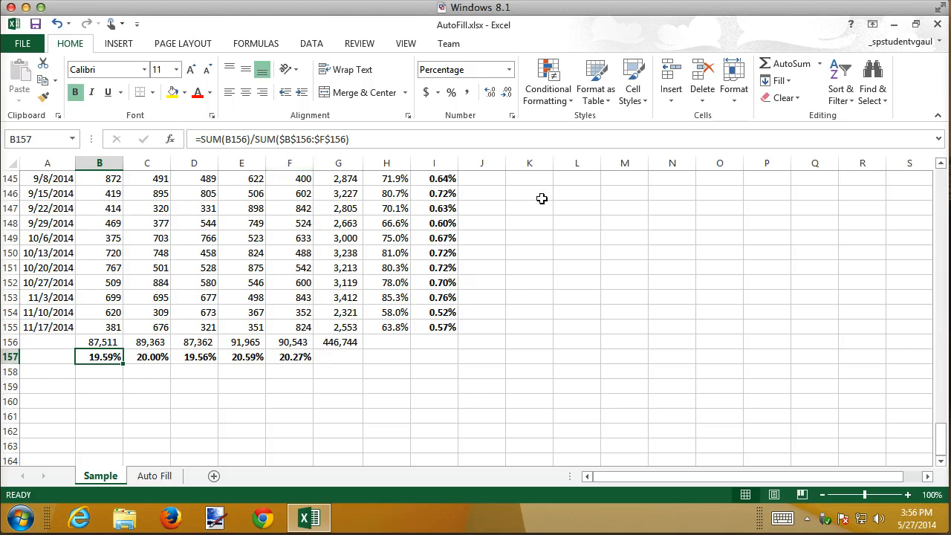
pyautogui.moveTo(395, 325); pyautogui.dragTo(388, 223)
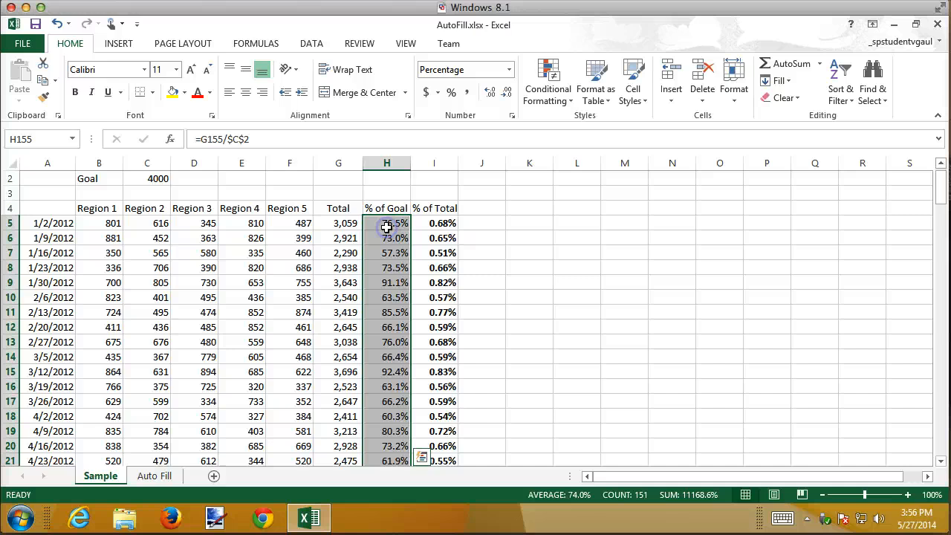
pyautogui.click(422, 457)
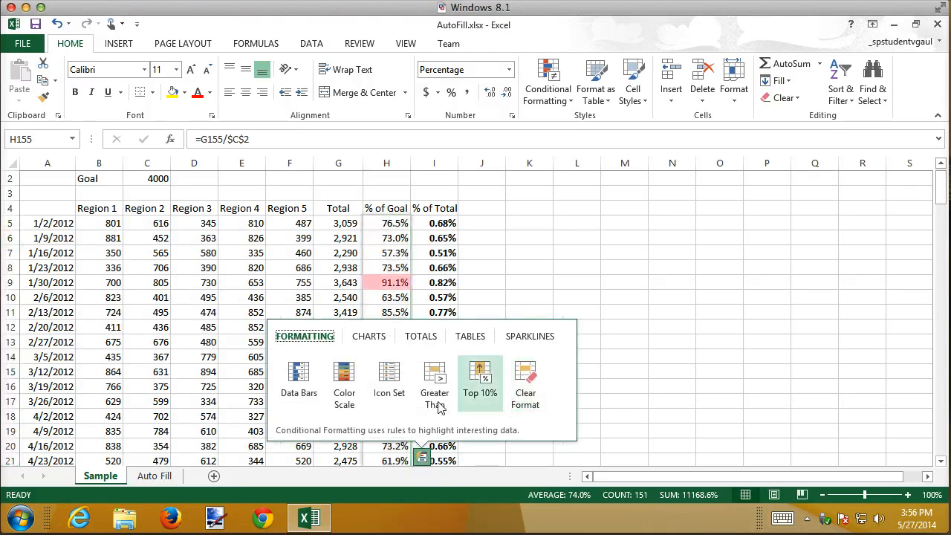
pyautogui.click(419, 339)
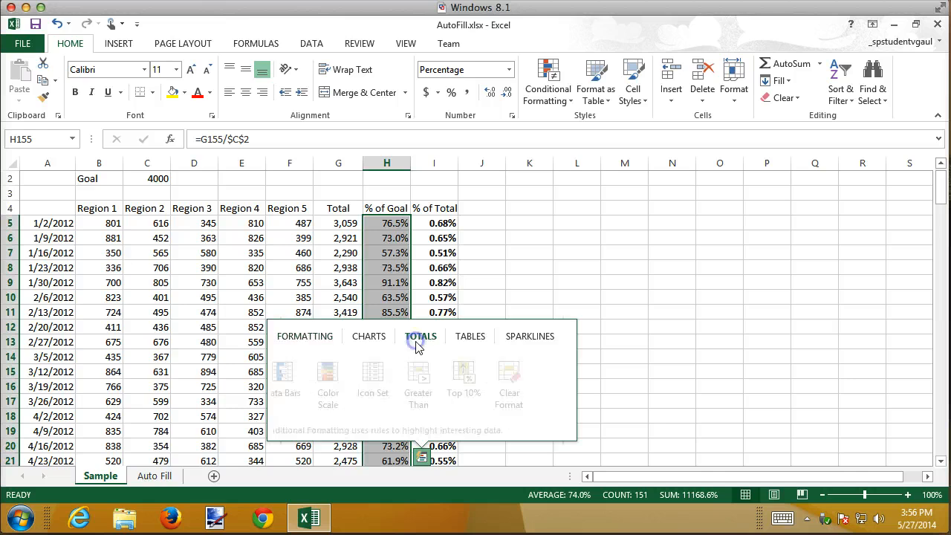
pyautogui.click(562, 386)
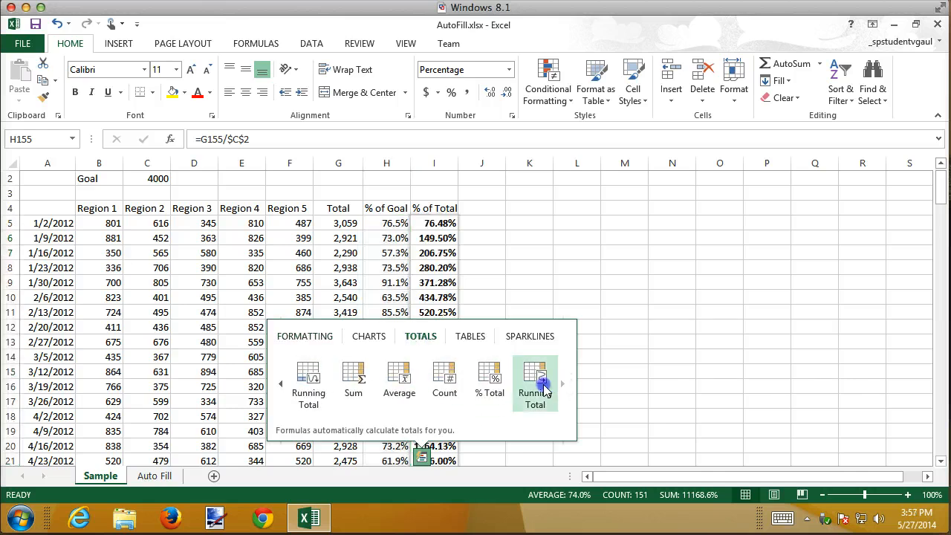
pyautogui.click(543, 389)
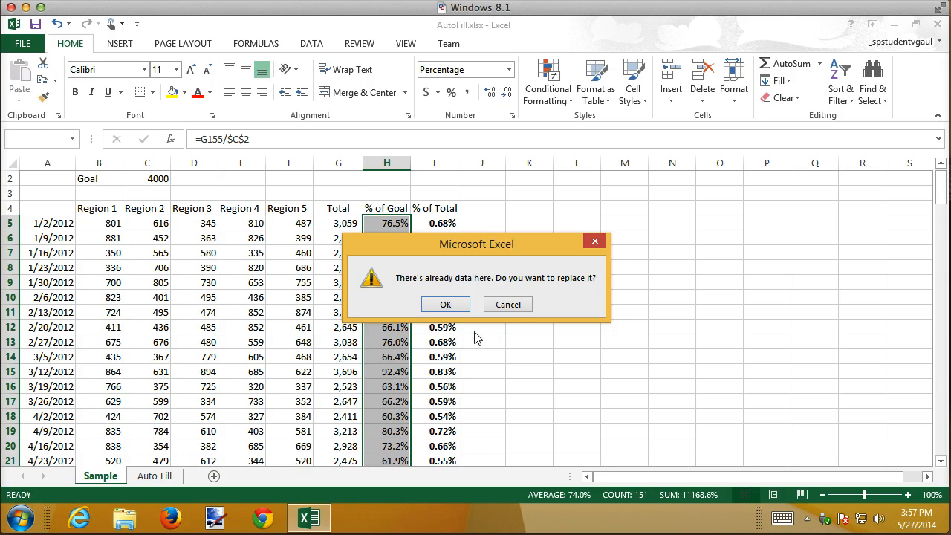
pyautogui.click(508, 305)
# Step: Insert a blank column between % of Goal and % of Total, and check the % of Total formula in J5
pyautogui.rightClick(439, 163)
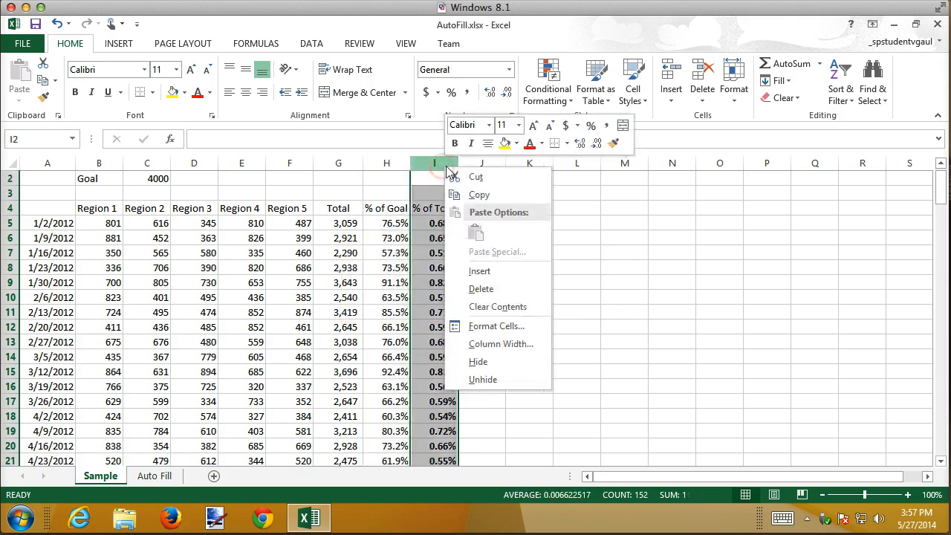
pyautogui.click(480, 271)
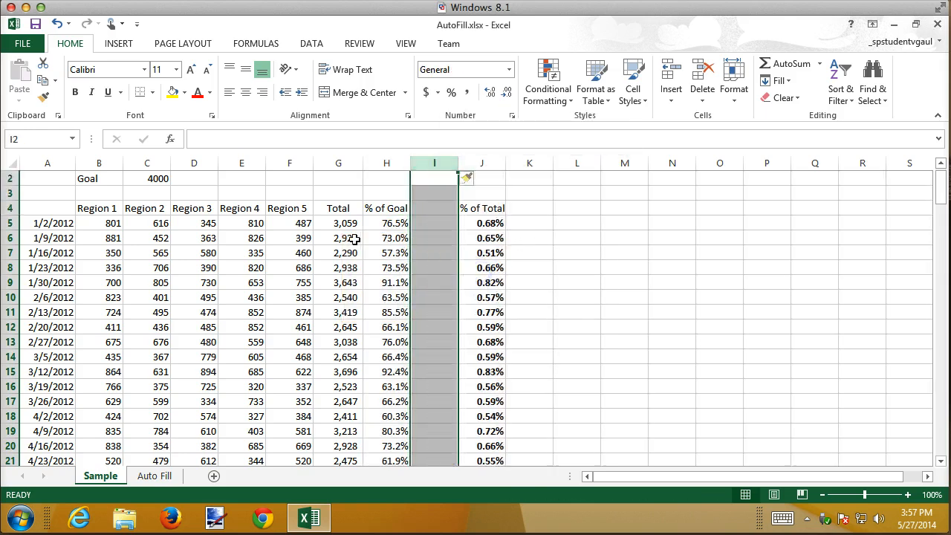
pyautogui.click(491, 224)
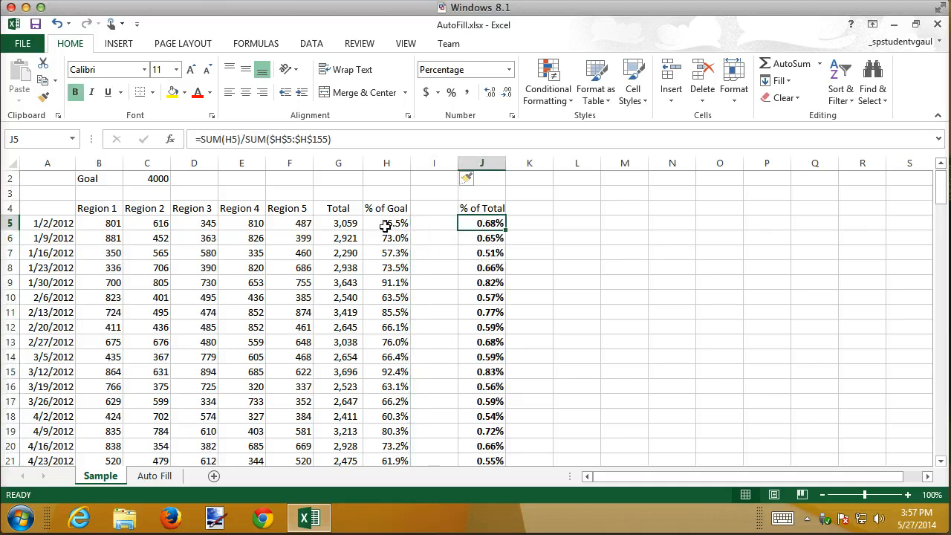
# Step: Use Quick Analysis on H5:H155 to add a Running Total for each row in column I
pyautogui.moveTo(385, 226); pyautogui.dragTo(382, 528)
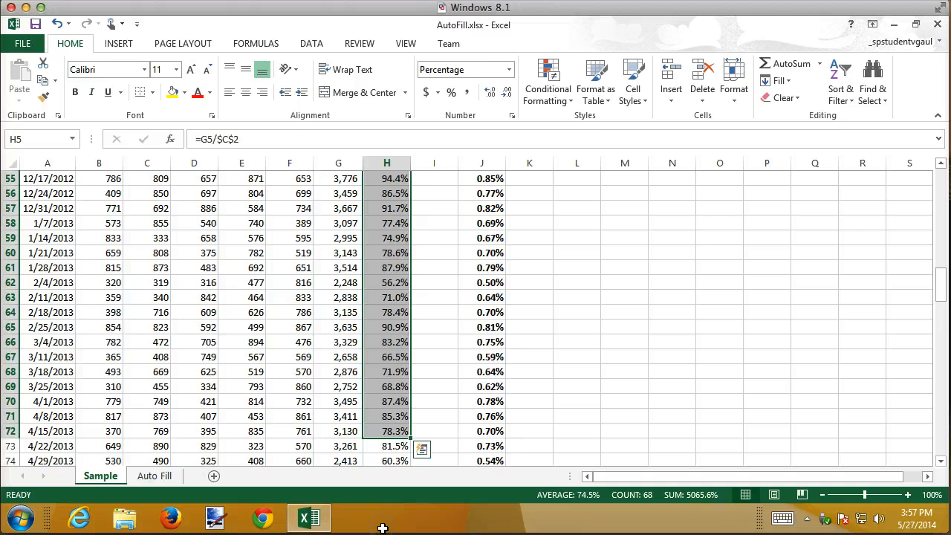
pyautogui.press('End')
pyautogui.hotkey('shift', 'Down')
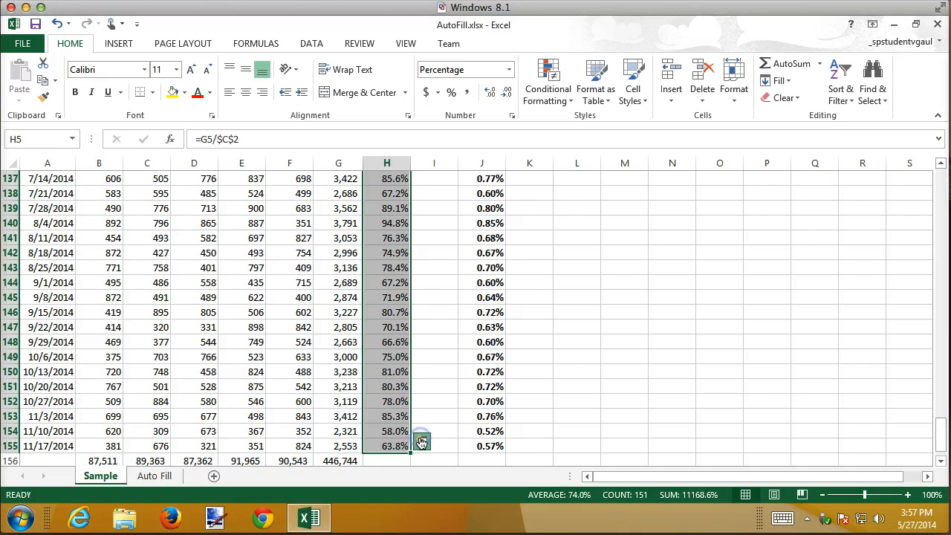
pyautogui.click(421, 440)
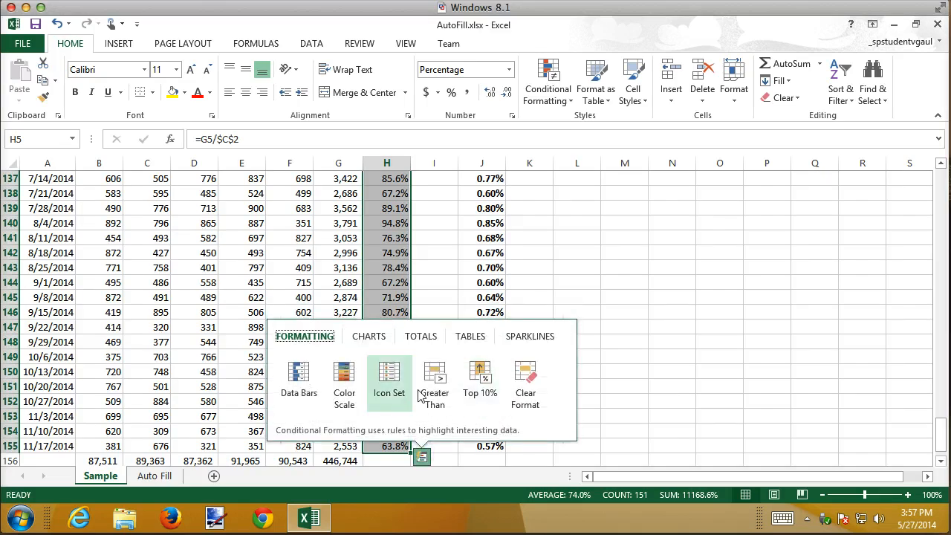
pyautogui.click(420, 338)
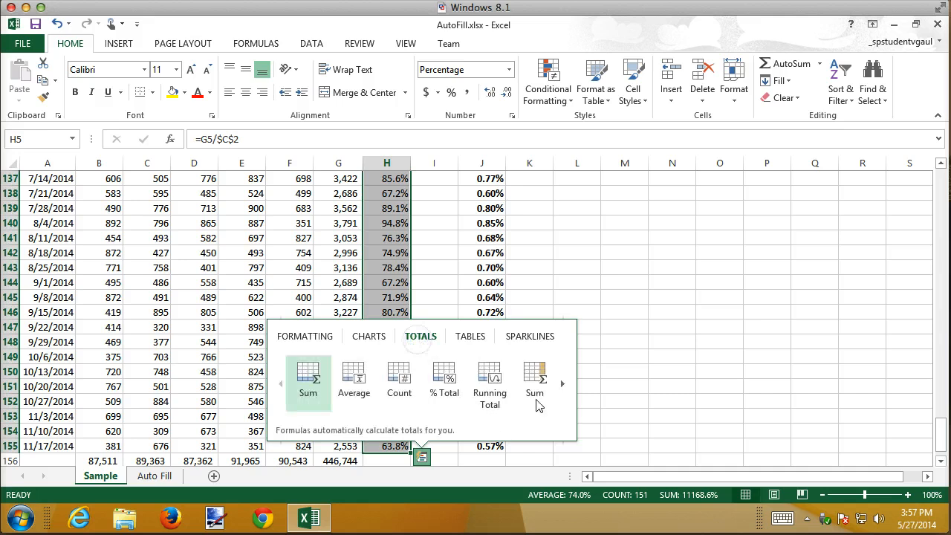
pyautogui.click(565, 386)
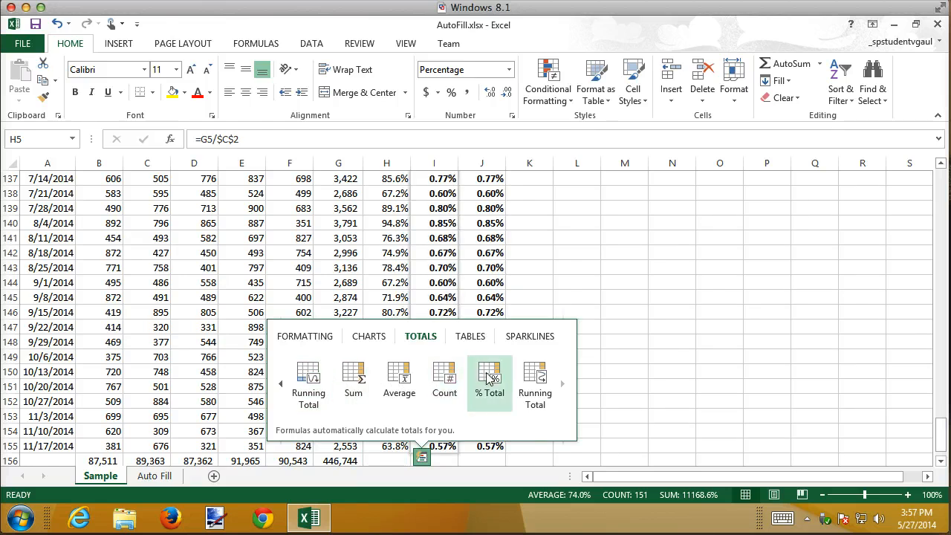
pyautogui.click(535, 379)
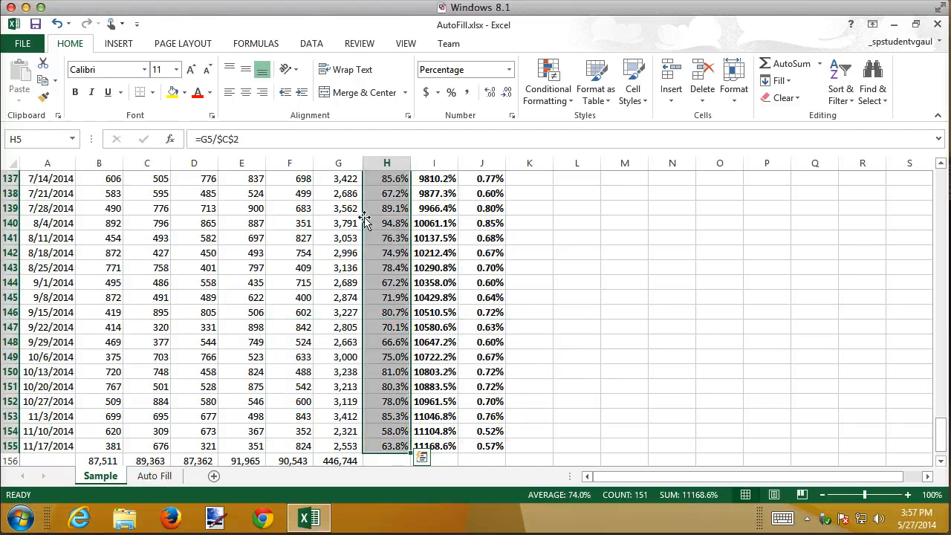
# Step: Examine how the running total formulas in I137, I140 and I5 combine a fixed starting cell with a shifting end cell
pyautogui.click(435, 179)
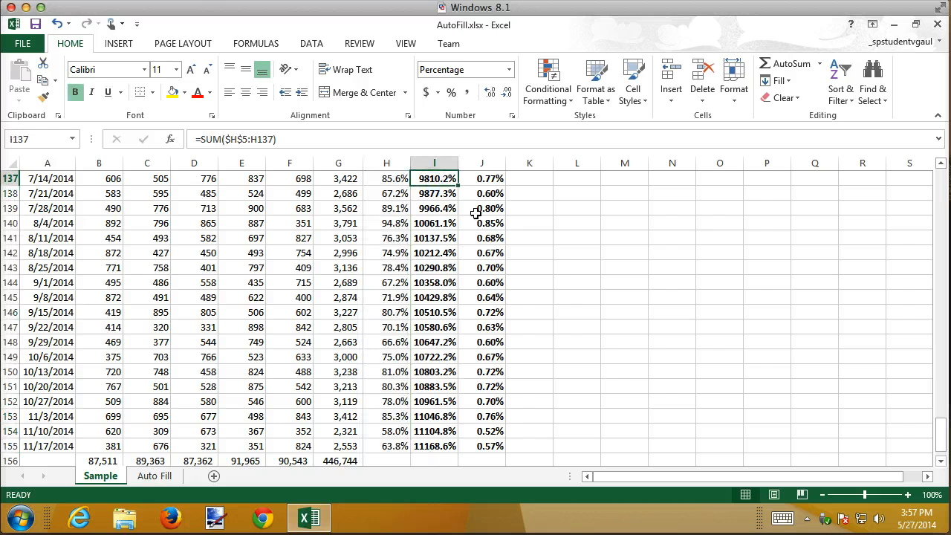
pyautogui.hotkey('ctrl', 'shift', 'Left')
pyautogui.click(444, 224)
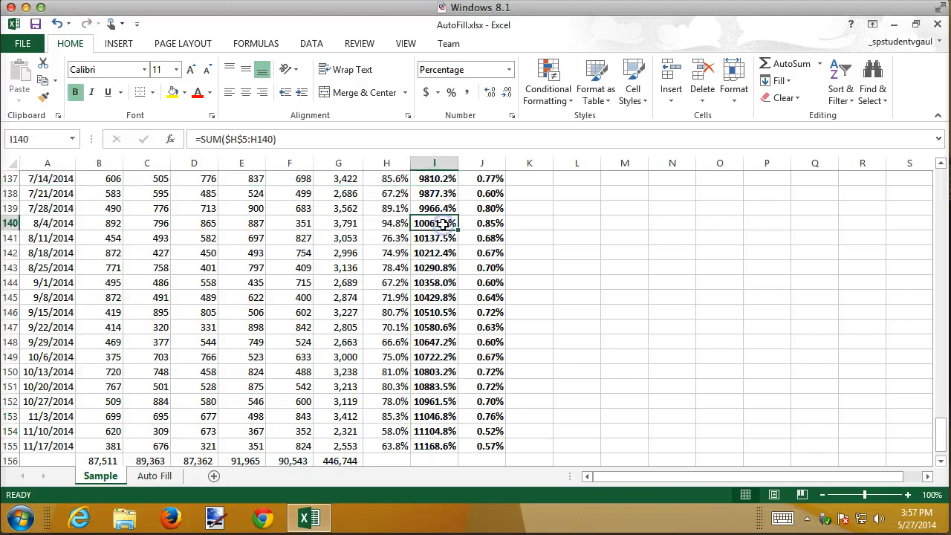
pyautogui.hotkey('ctrl', 'Home')
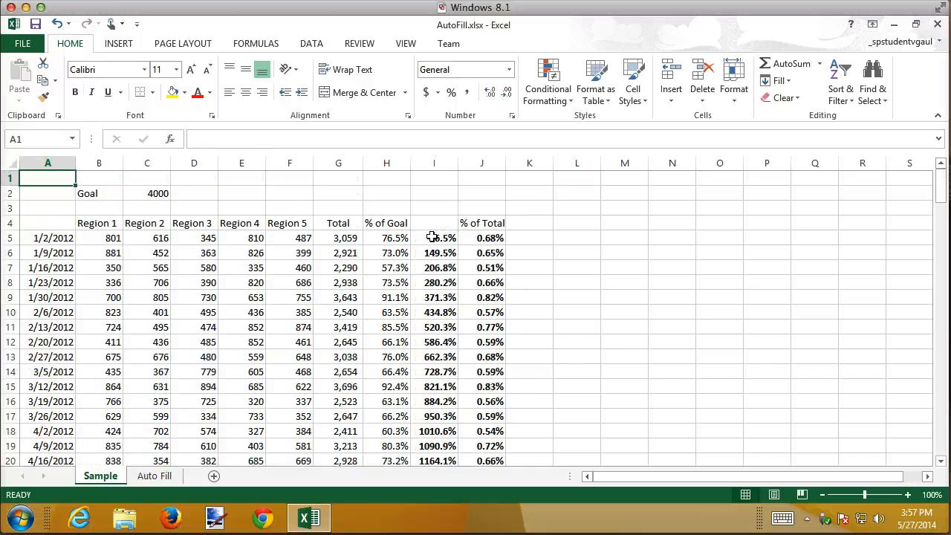
pyautogui.click(434, 239)
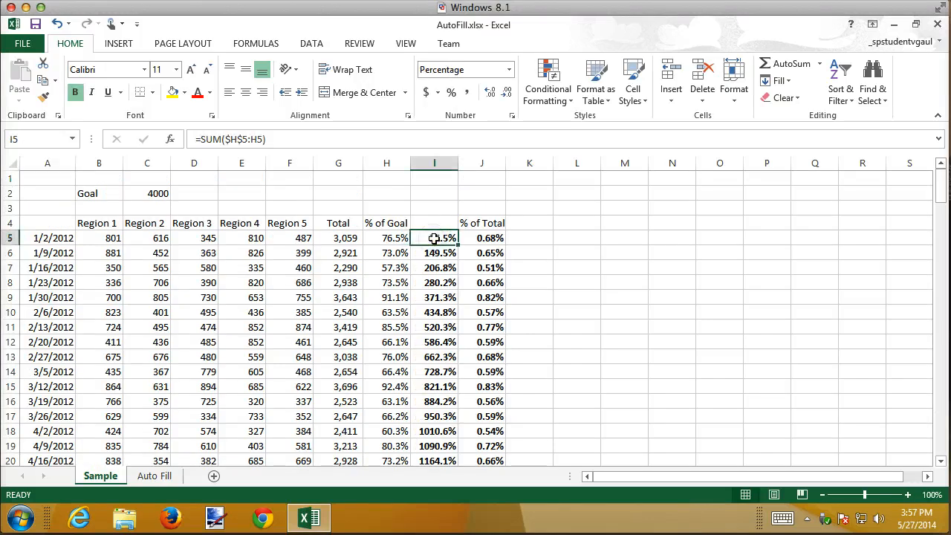
# Step: Apply the Comma Style number format to the running totals in I5:I155 and clear their contents
pyautogui.press('End')
pyautogui.hotkey('shift', 'Down')
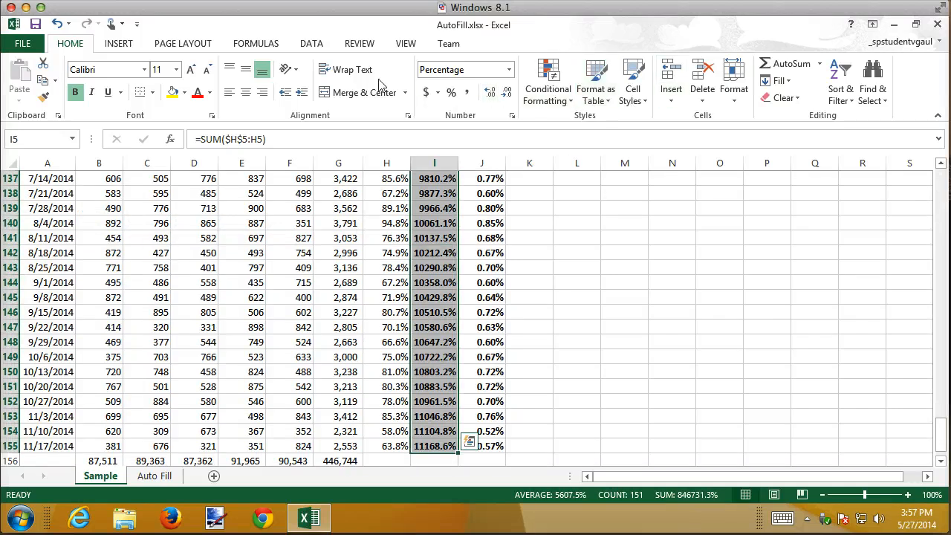
pyautogui.click(462, 93)
pyautogui.hotkey('ctrl', 'BackSpace')
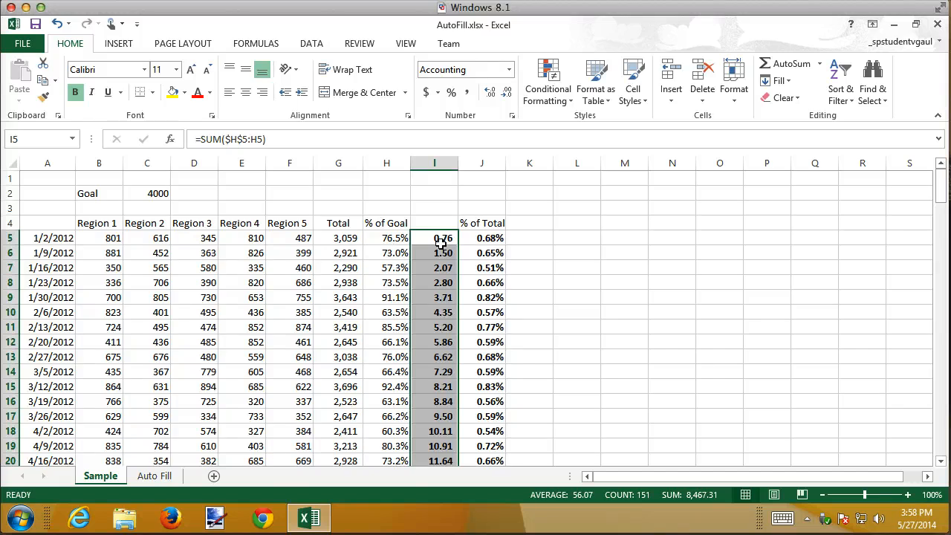
pyautogui.press('Delete')
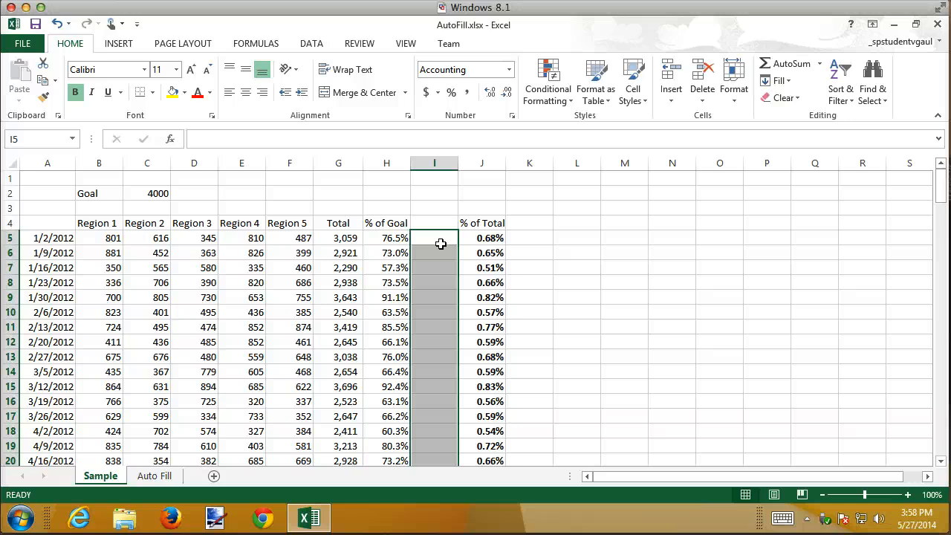
pyautogui.click(350, 238)
pyautogui.press('End')
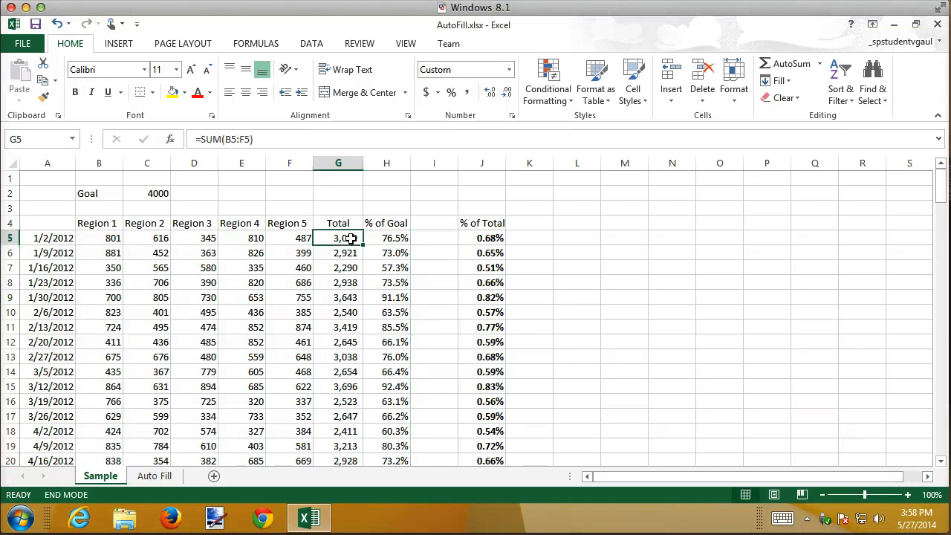
pyautogui.hotkey('shift', 'Down')
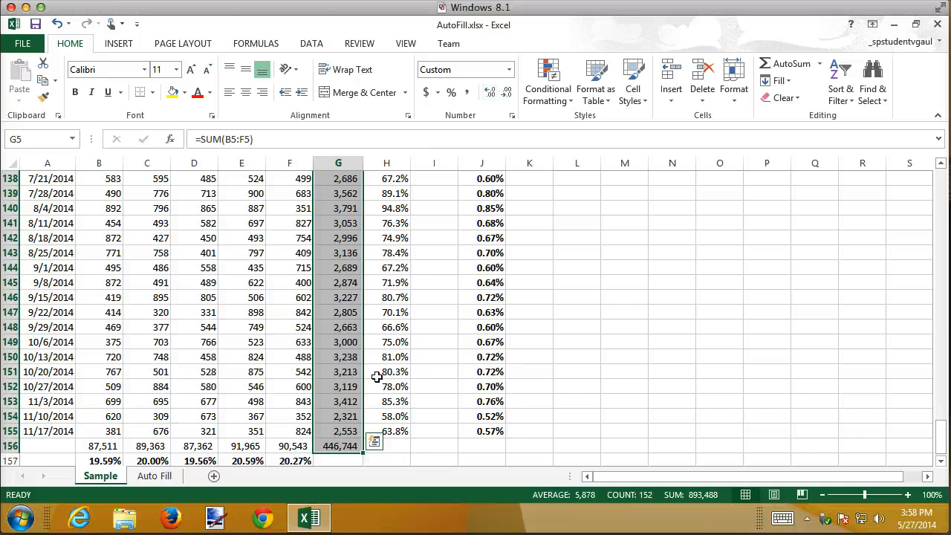
pyautogui.click(373, 443)
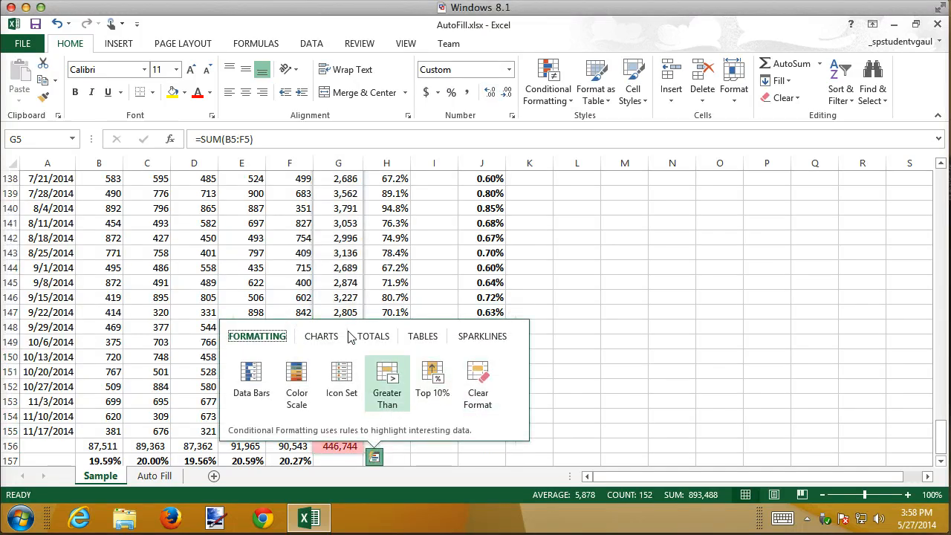
pyautogui.click(373, 338)
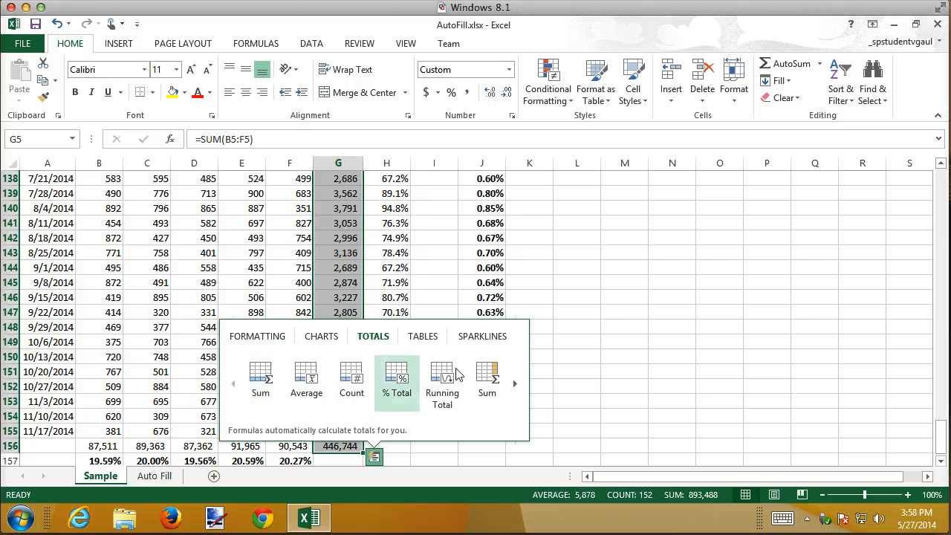
pyautogui.click(513, 384)
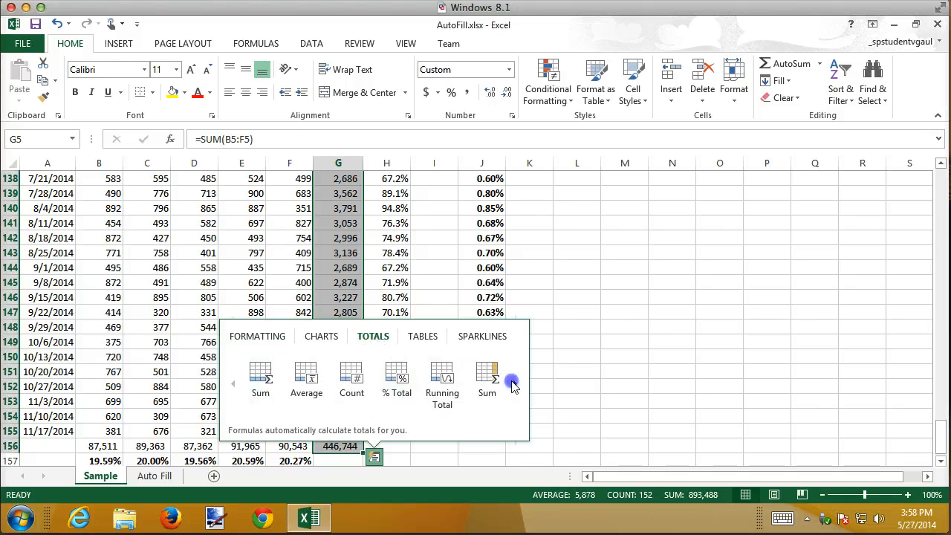
pyautogui.click(495, 383)
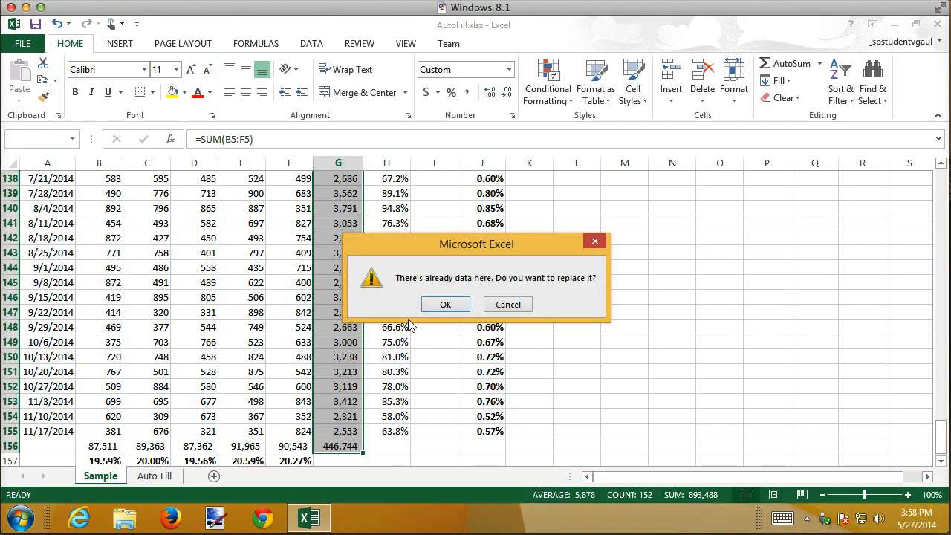
pyautogui.click(502, 308)
# Step: Insert a blank column between Total and % of Goal, and fill it with a Quick Analysis row-by-row Running Total of G5:G155
pyautogui.rightClick(394, 164)
pyautogui.click(431, 273)
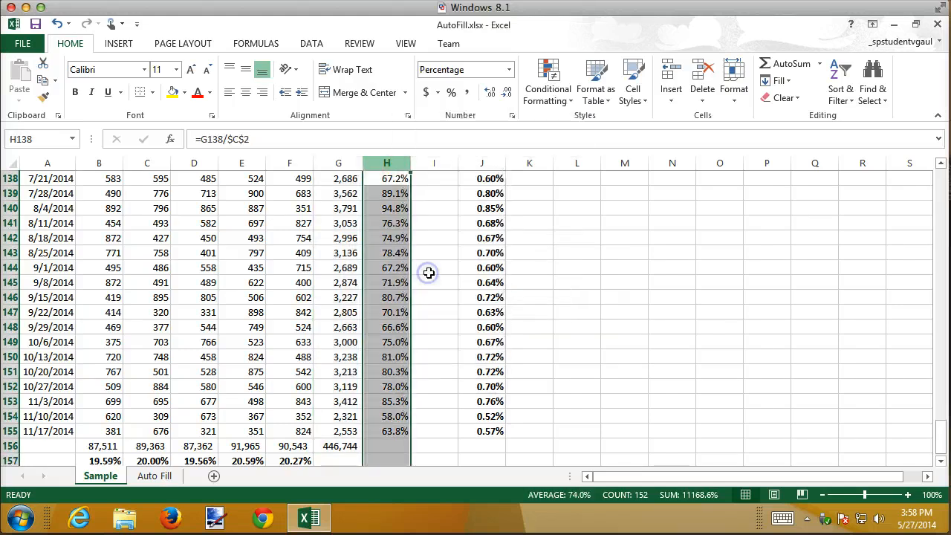
pyautogui.click(342, 431)
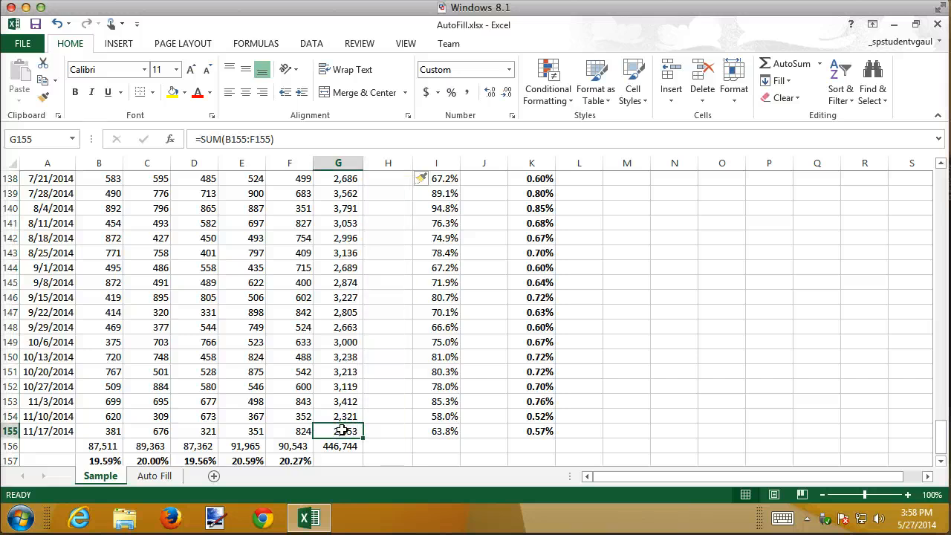
pyautogui.press('End')
pyautogui.hotkey('shift', 'Up')
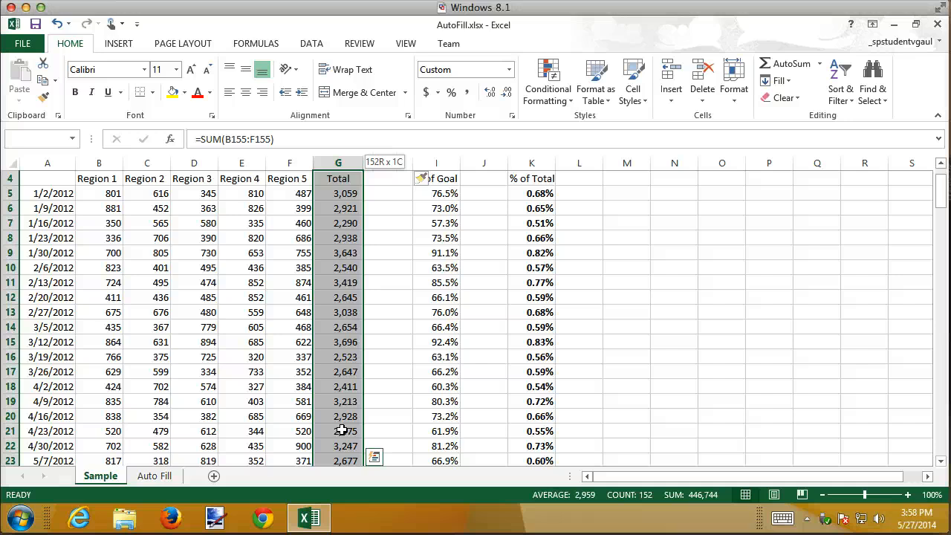
pyautogui.hotkey('shift', 'Down')
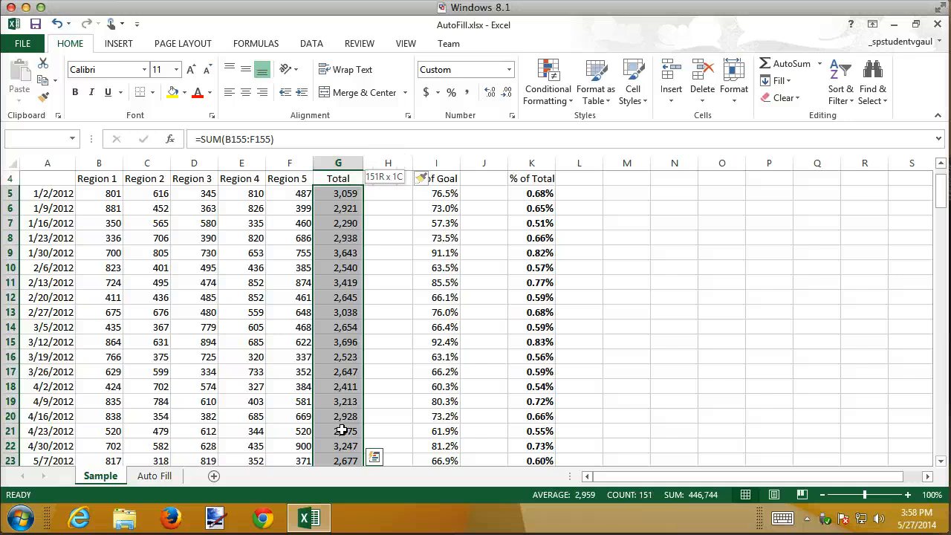
pyautogui.click(374, 456)
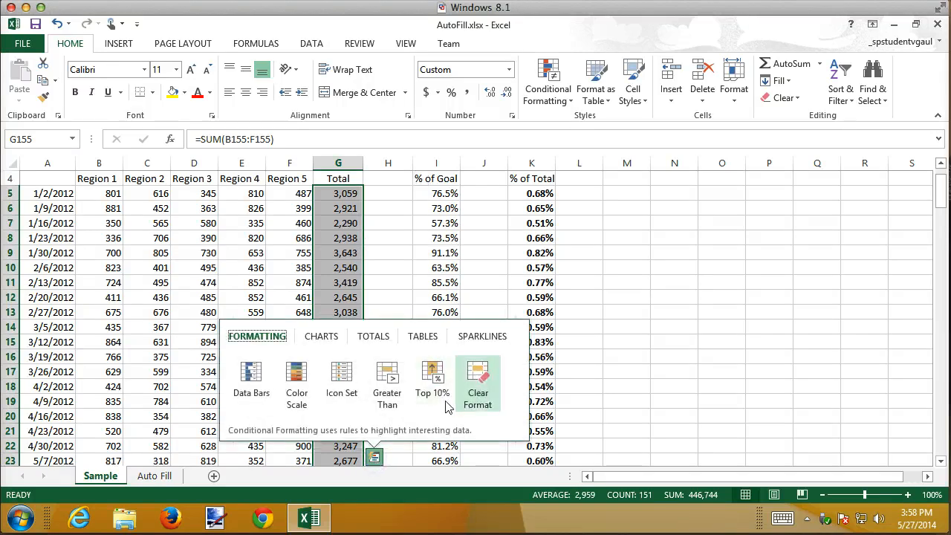
pyautogui.click(374, 336)
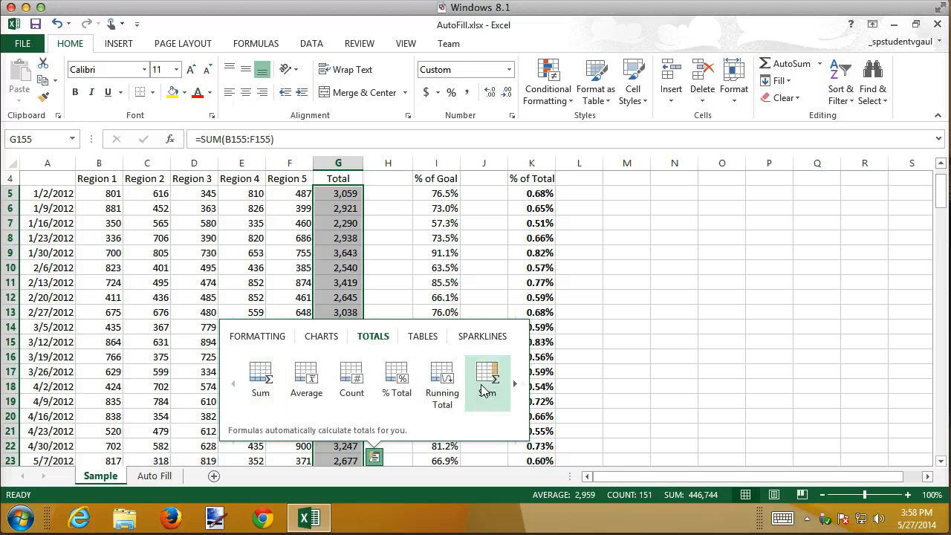
pyautogui.click(514, 383)
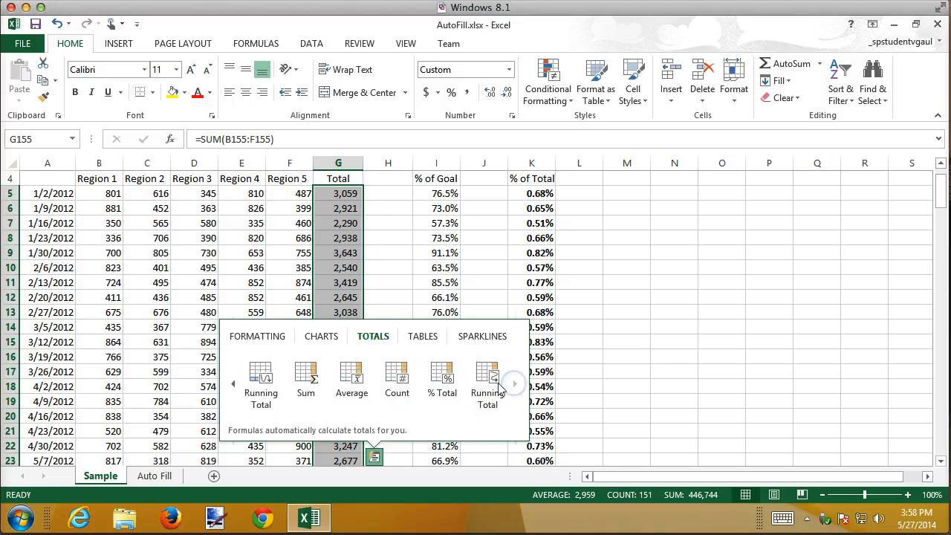
pyautogui.click(496, 385)
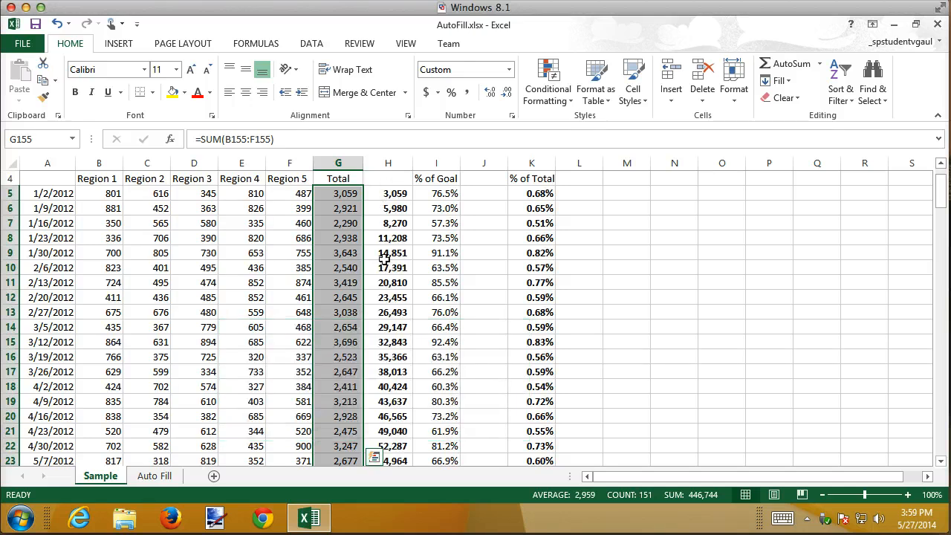
# Step: Examine the running total formulas in H5, H10, H15 and H17, and compare them with the formulas in G5 and I5
pyautogui.moveTo(943, 208); pyautogui.dragTo(942, 182)
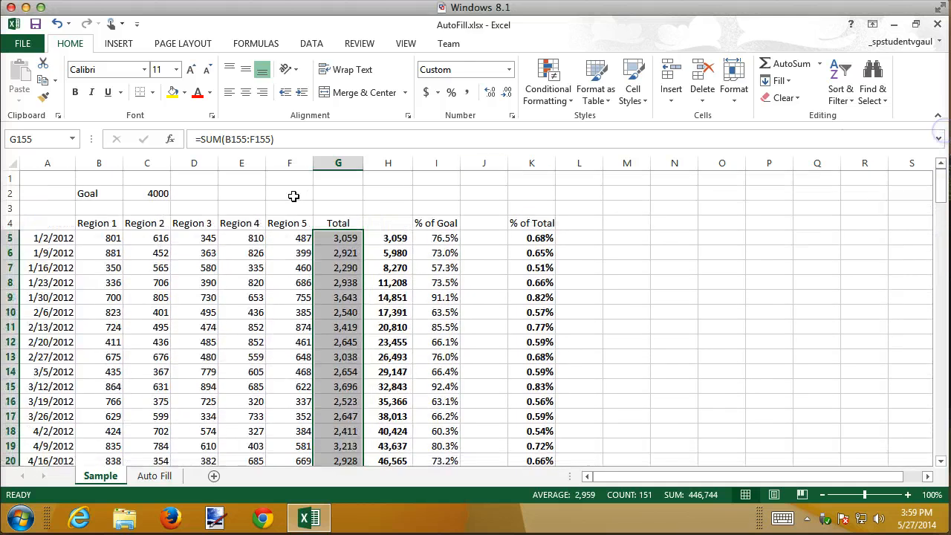
pyautogui.click(392, 240)
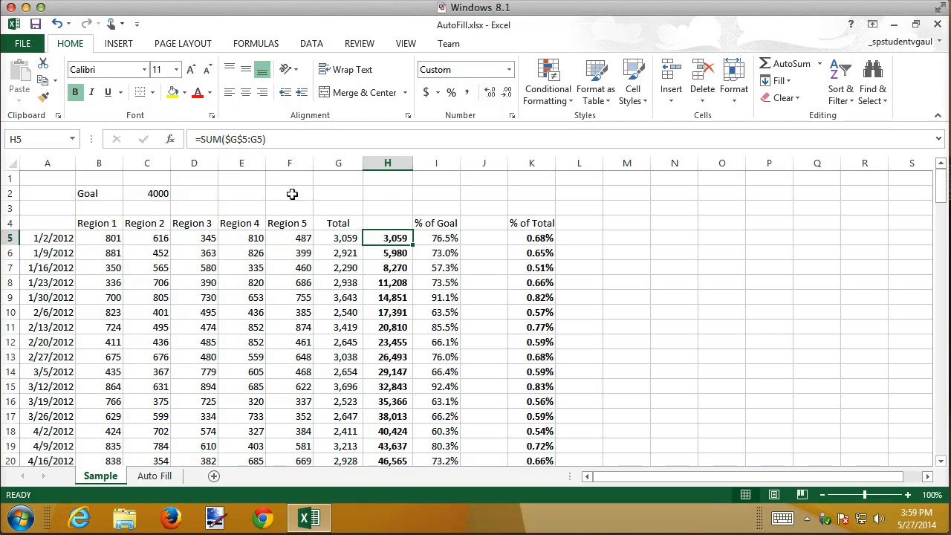
pyautogui.click(385, 308)
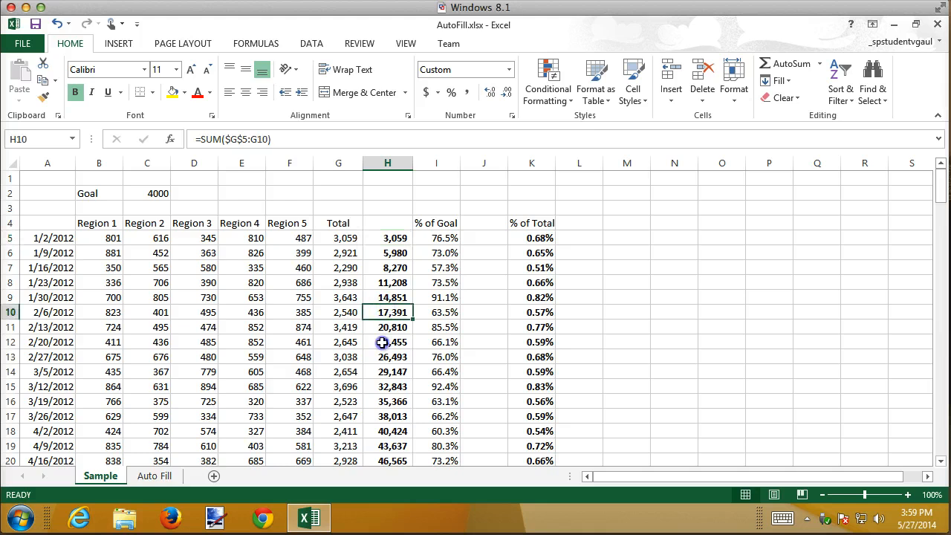
pyautogui.click(381, 342)
pyautogui.click(382, 371)
pyautogui.click(377, 387)
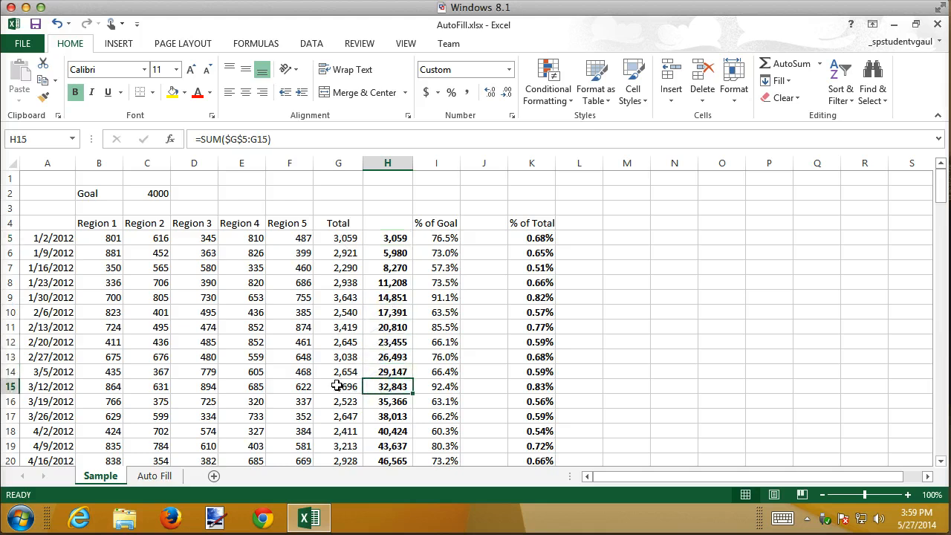
pyautogui.click(383, 416)
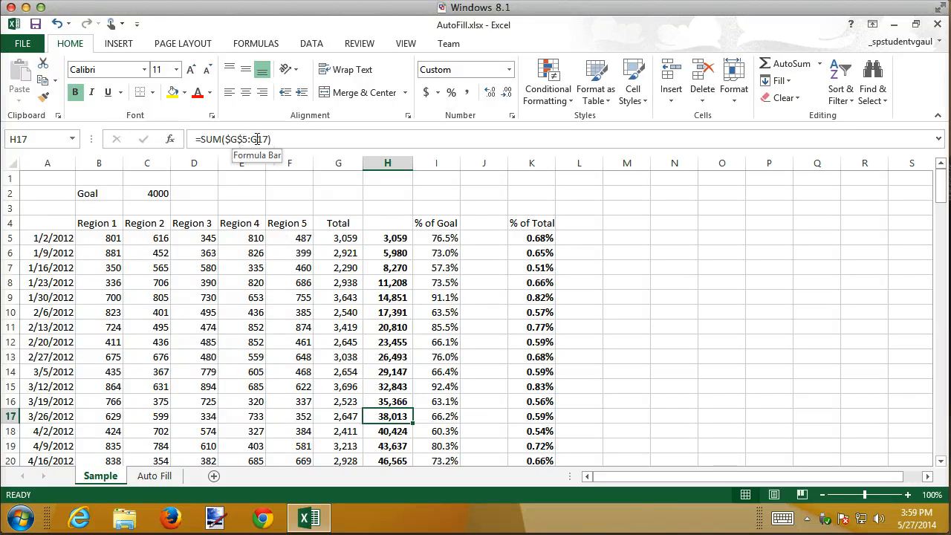
pyautogui.click(346, 239)
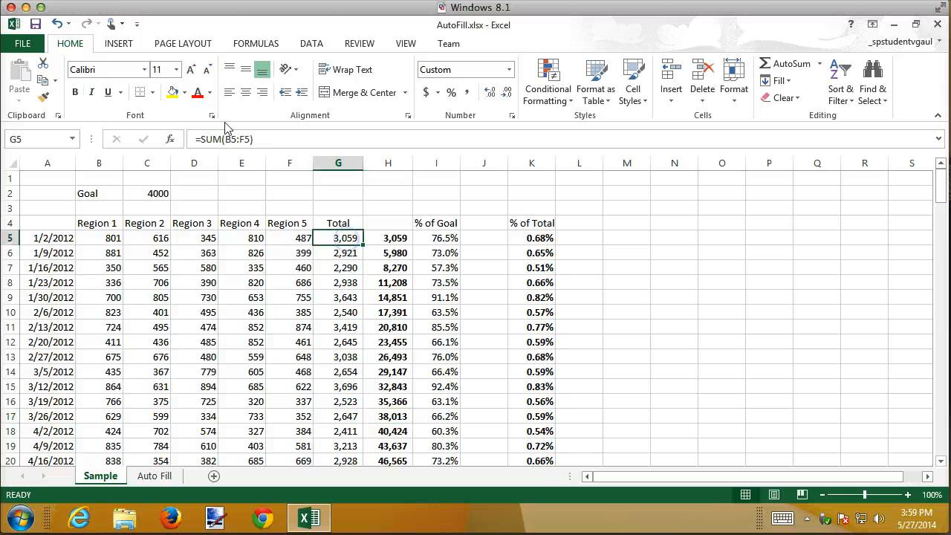
pyautogui.click(431, 238)
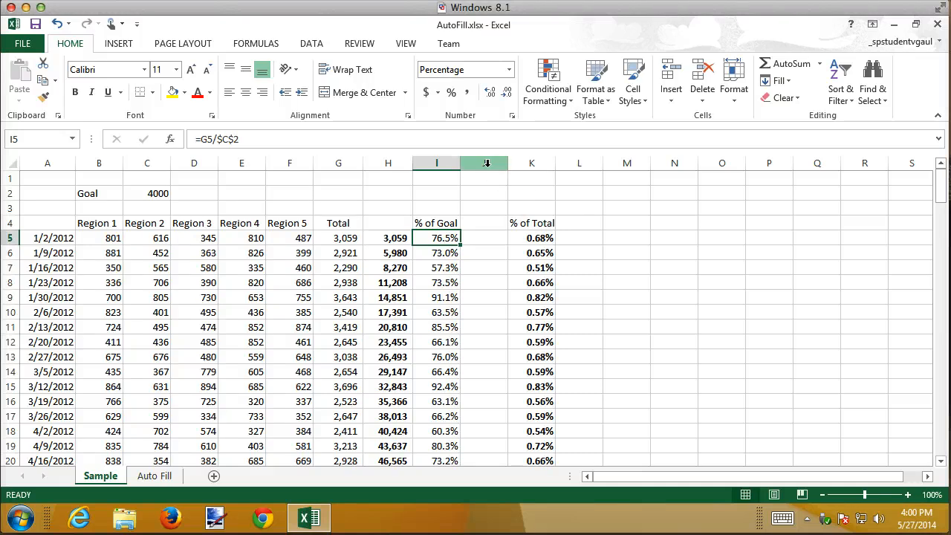
# Step: Delete the empty column J and the % of Total column K
pyautogui.moveTo(488, 163); pyautogui.dragTo(548, 169)
pyautogui.rightClick(548, 169)
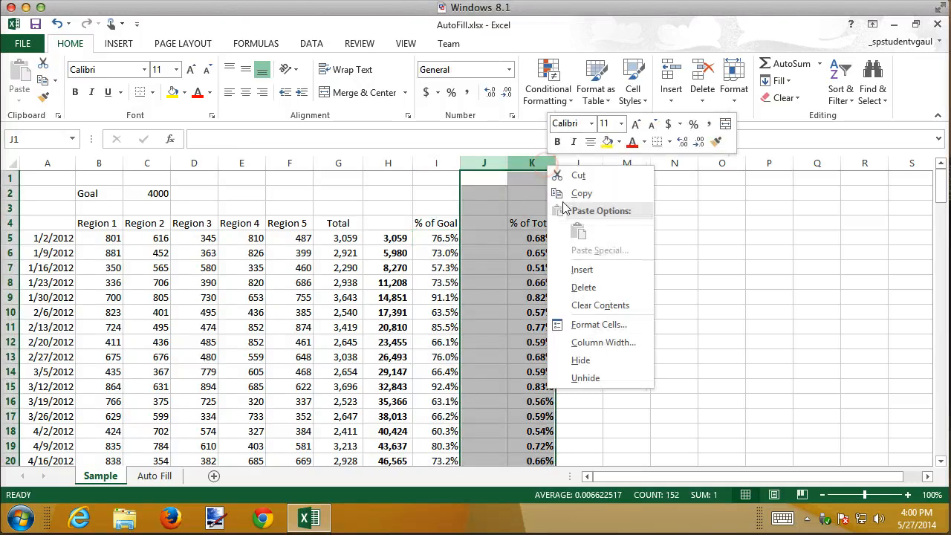
pyautogui.click(595, 286)
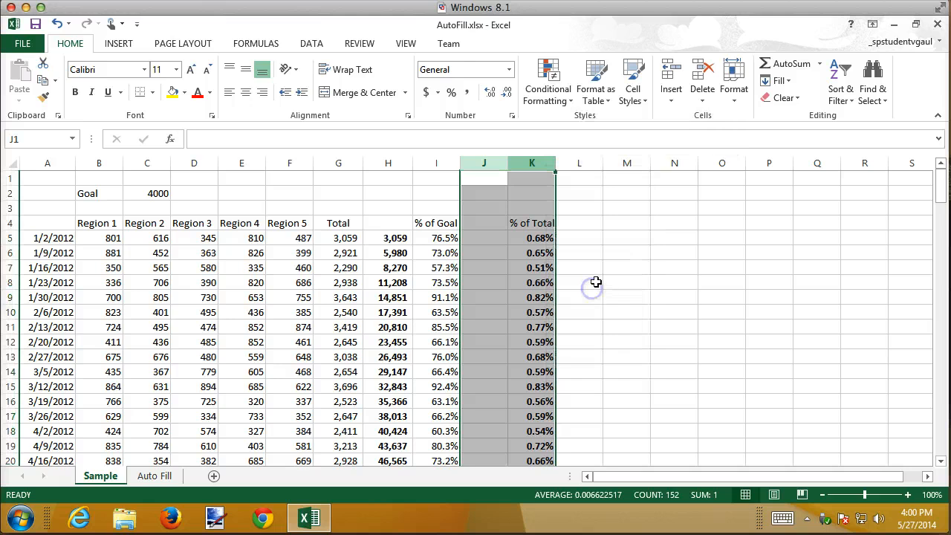
pyautogui.click(489, 242)
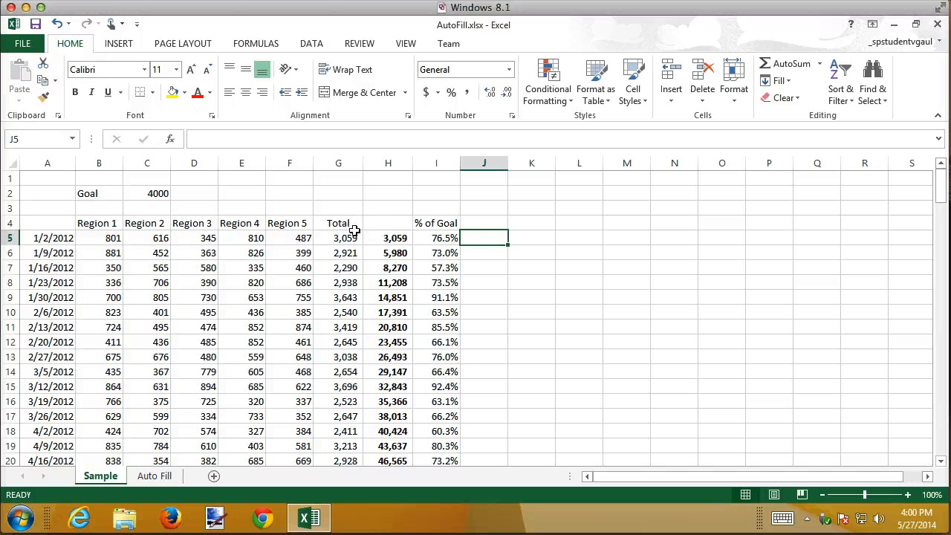
pyautogui.write('=')
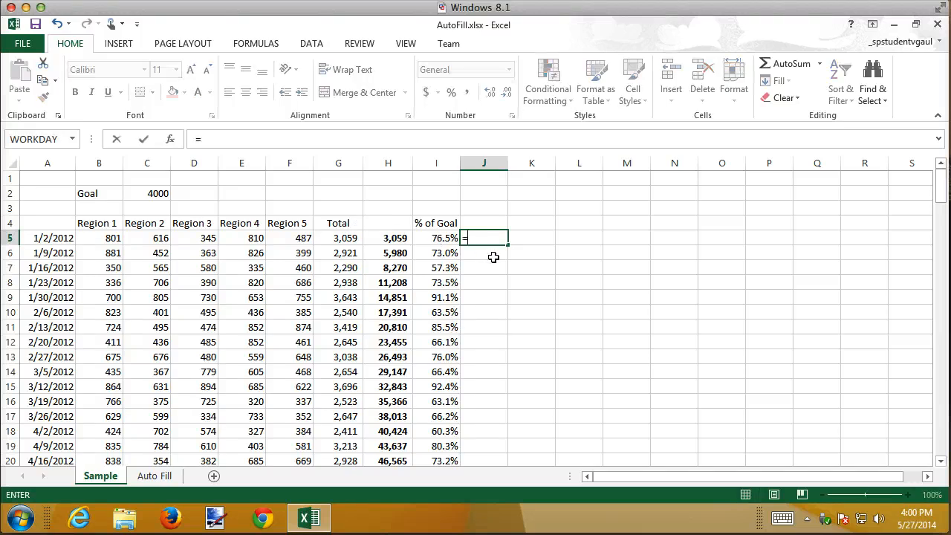
pyautogui.click(333, 239)
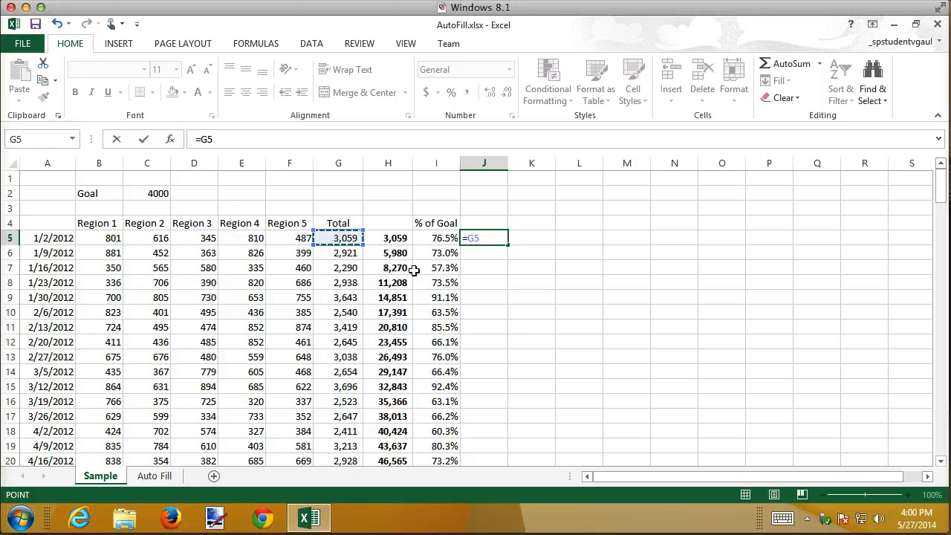
pyautogui.write('/')
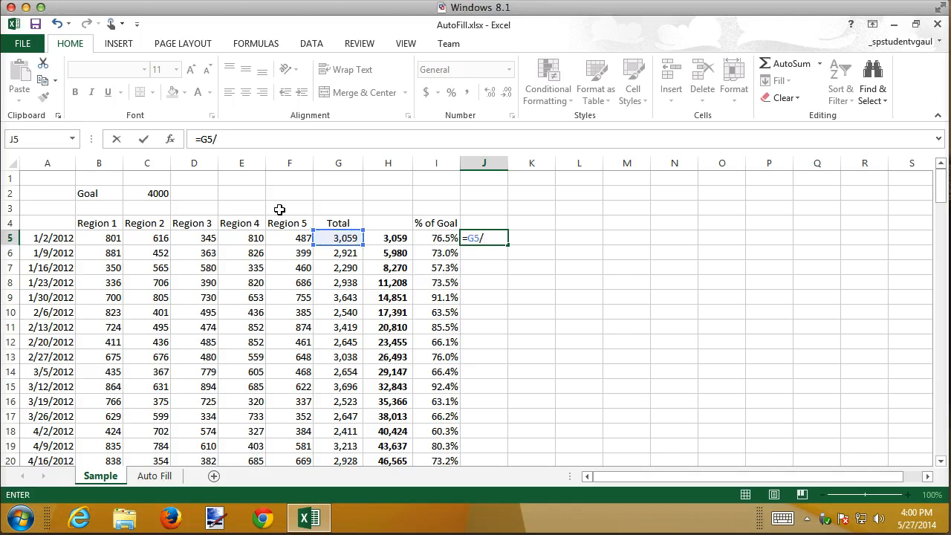
pyautogui.click(160, 193)
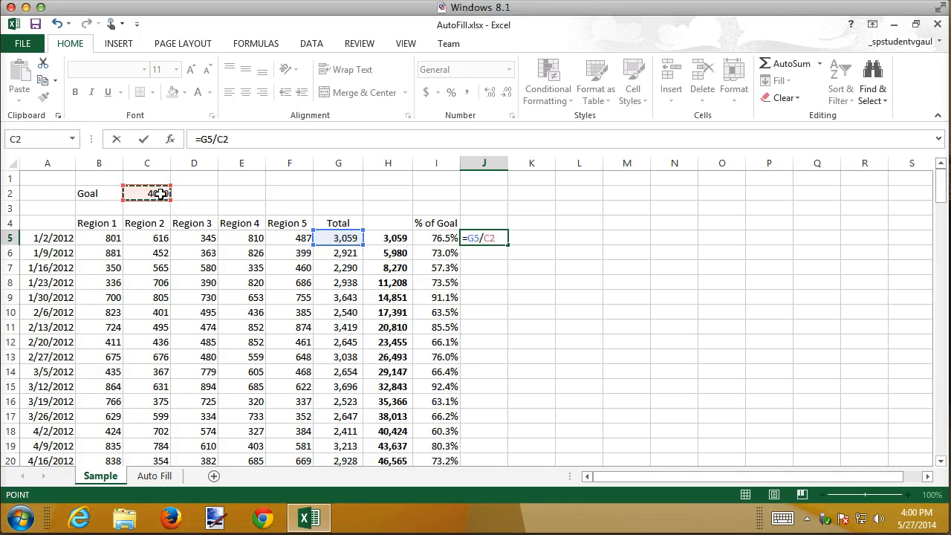
pyautogui.moveTo(161, 193); pyautogui.dragTo(160, 178)
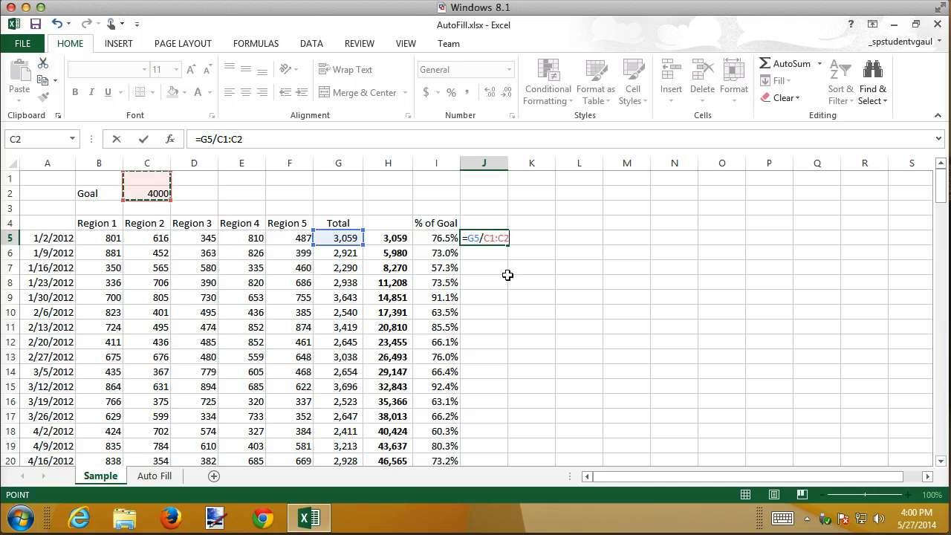
pyautogui.press('BackSpace')
pyautogui.press('BackSpace')
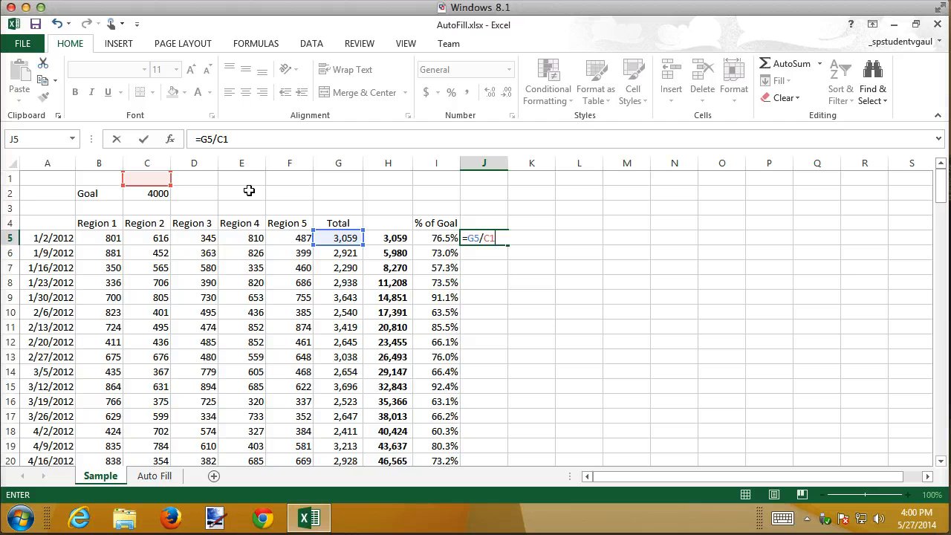
pyautogui.click(155, 193)
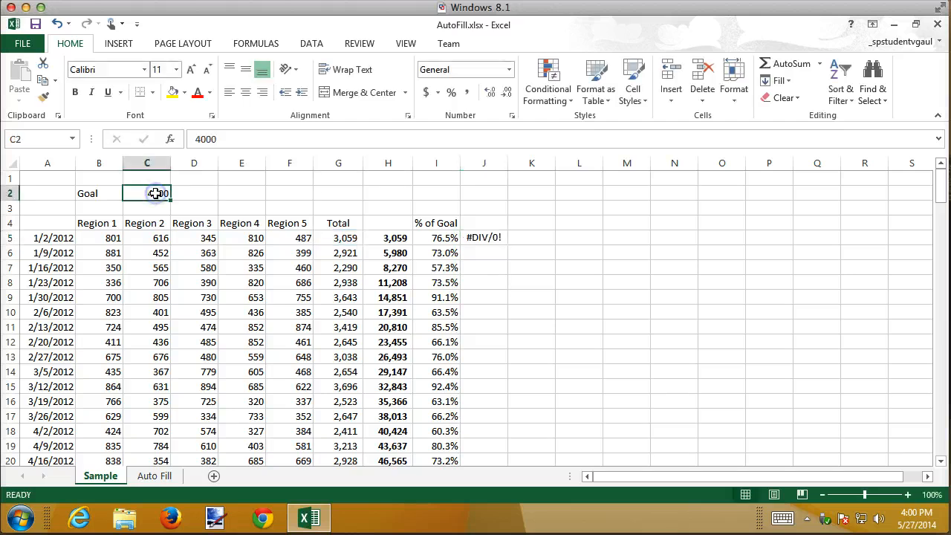
pyautogui.click(497, 238)
pyautogui.press('Delete')
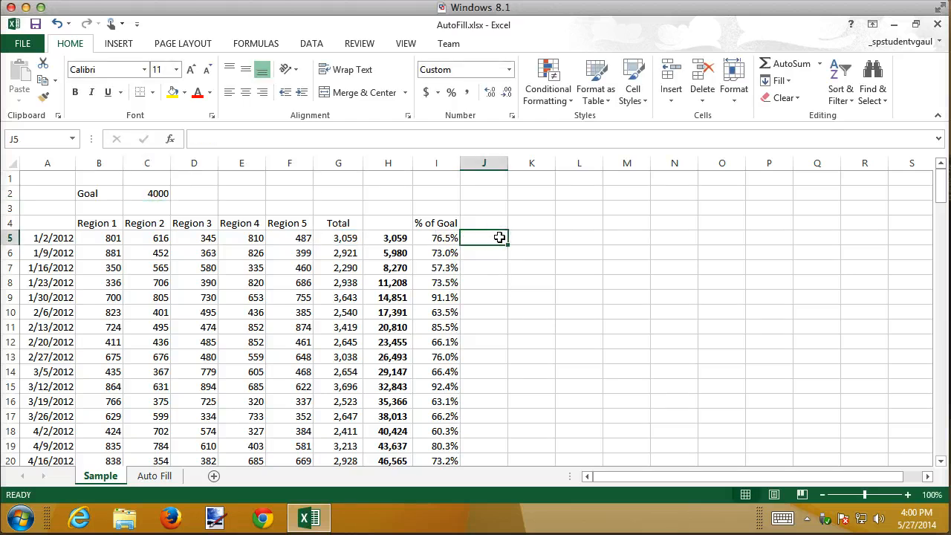
# Step: Start the formula =G5/C2 in J5 and cycle the C2 reference through its absolute, mixed and relative forms
pyautogui.write('=')
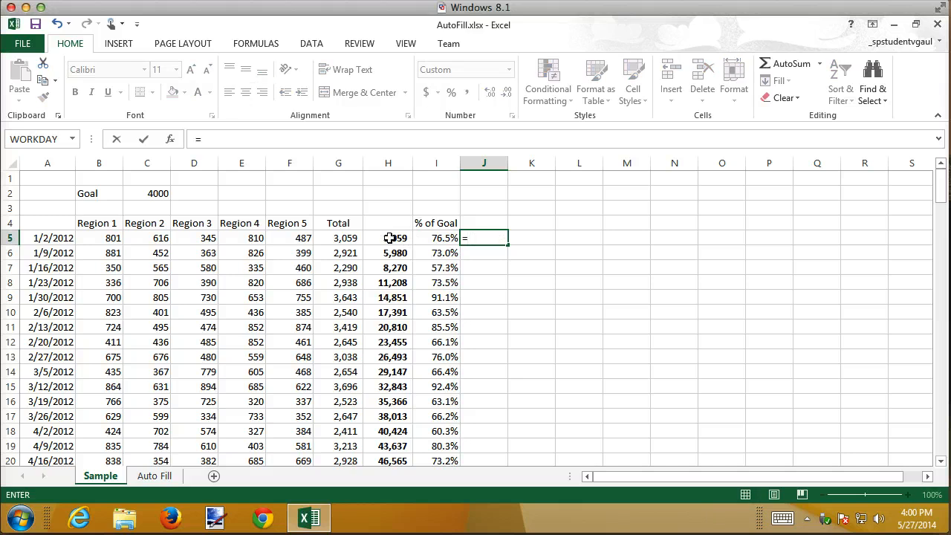
pyautogui.click(349, 238)
pyautogui.write('/')
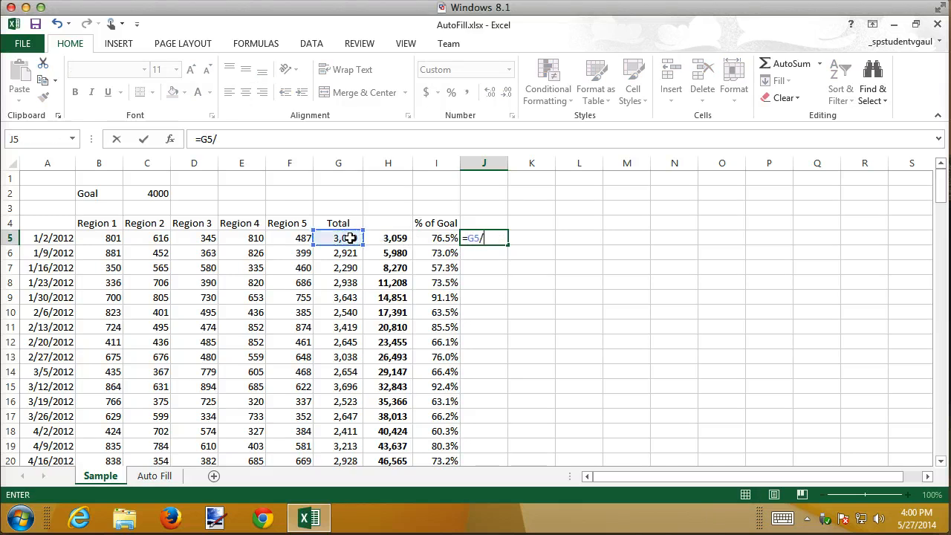
pyautogui.click(148, 194)
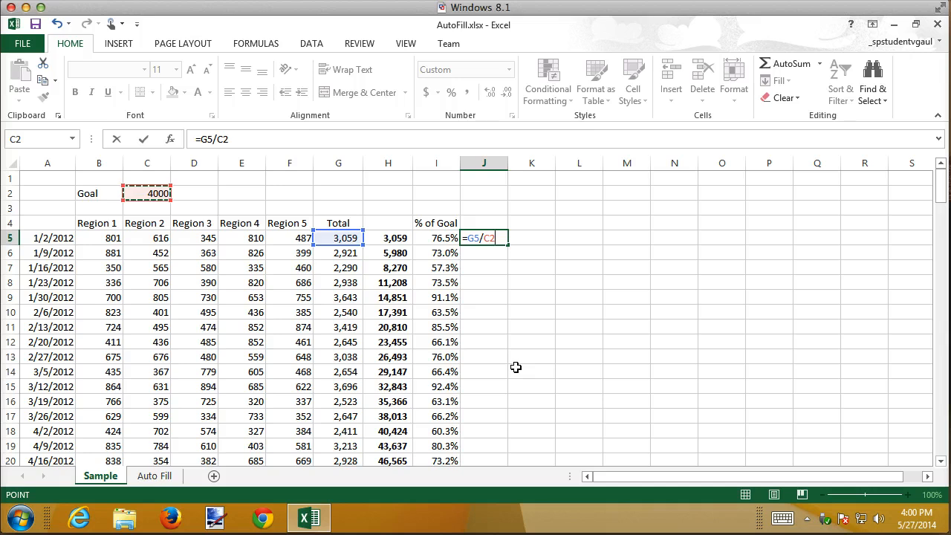
pyautogui.press('F4')
pyautogui.press('F4')
pyautogui.press('F4')
pyautogui.press('F4')
pyautogui.press('F4')
pyautogui.press('F4')
pyautogui.press('F4')
pyautogui.press('F4')
pyautogui.press('F4')
pyautogui.press('F4')
# Step: Replace the C2 reference with a manually entered absolute one, completing J5 as =G5/$C$2
pyautogui.press('BackSpace')
pyautogui.press('BackSpace')
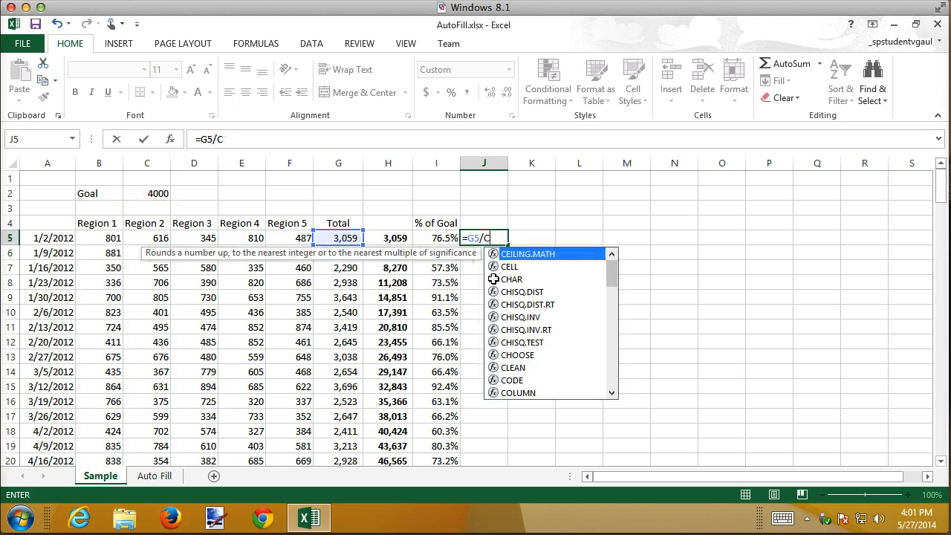
pyautogui.press('BackSpace')
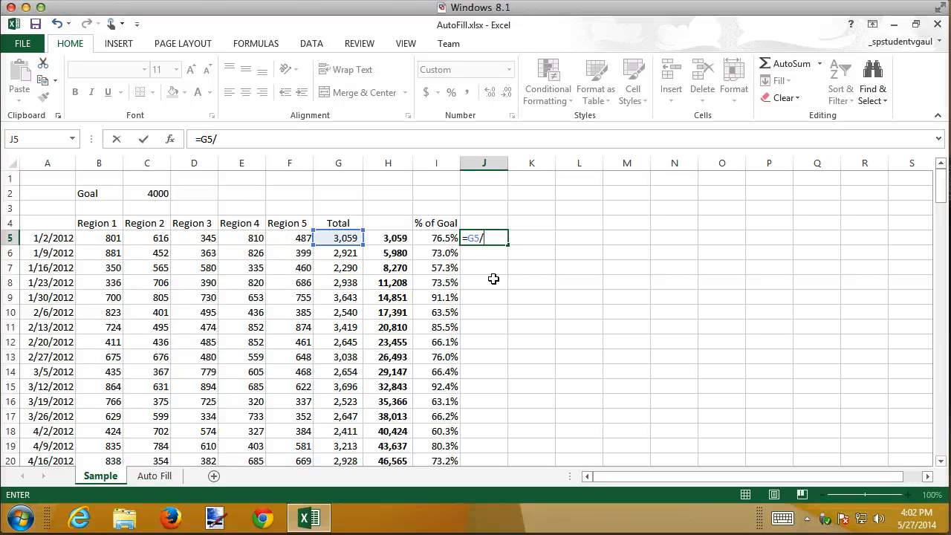
pyautogui.write('$c$2')
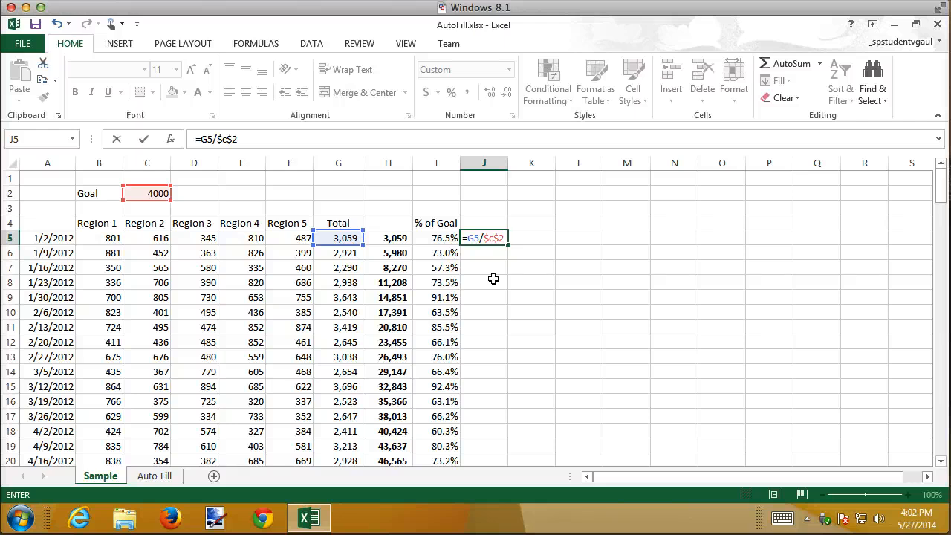
pyautogui.press('Left')
pyautogui.press('Left')
pyautogui.press('Left')
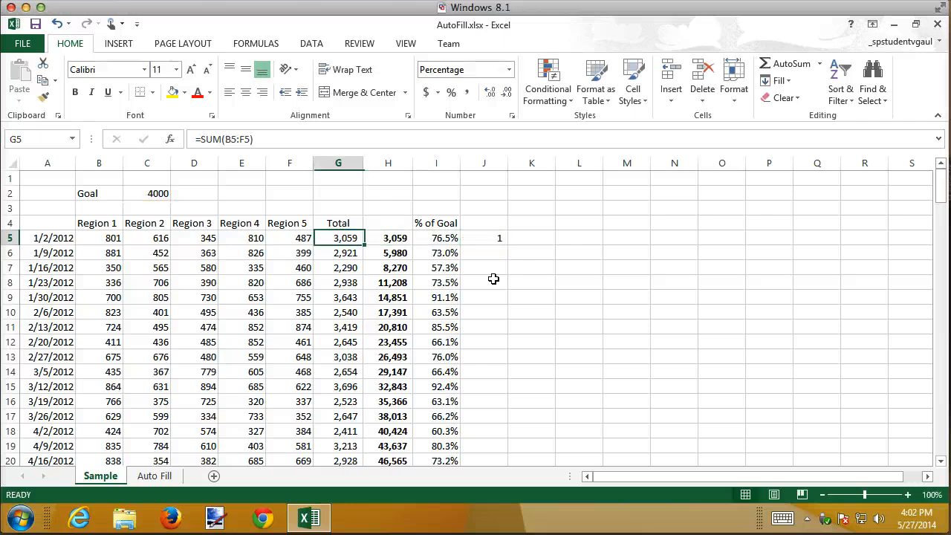
pyautogui.press('Right')
pyautogui.press('Right')
pyautogui.press('Right')
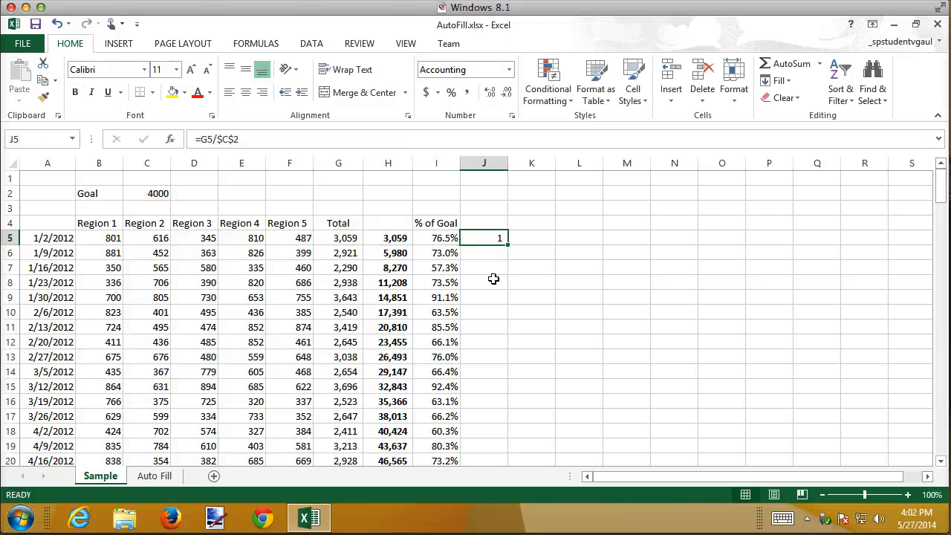
# Step: Cycle the goal reference in J5's formula through its reference types back to $C$2, and clear the cell
pyautogui.press('F2')
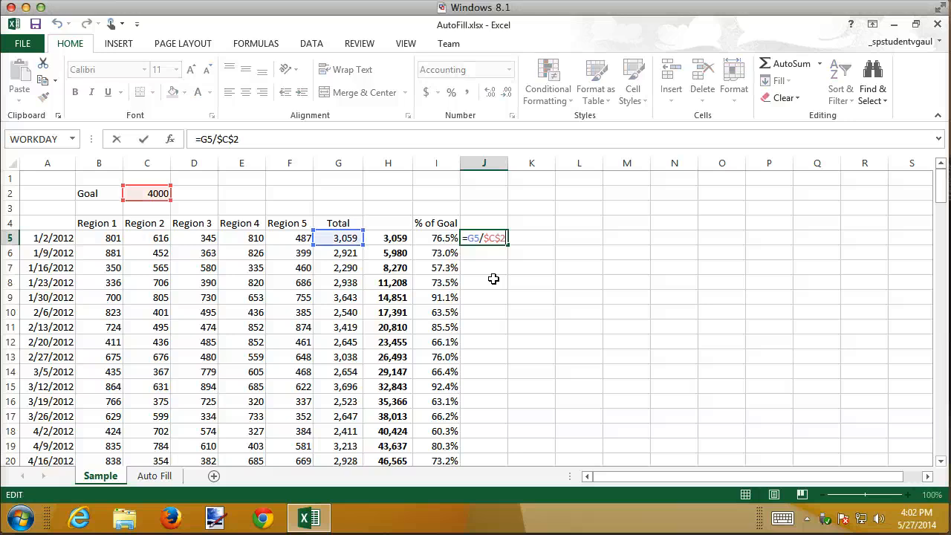
pyautogui.press('Left')
pyautogui.press('F4')
pyautogui.press('F4')
pyautogui.press('F4')
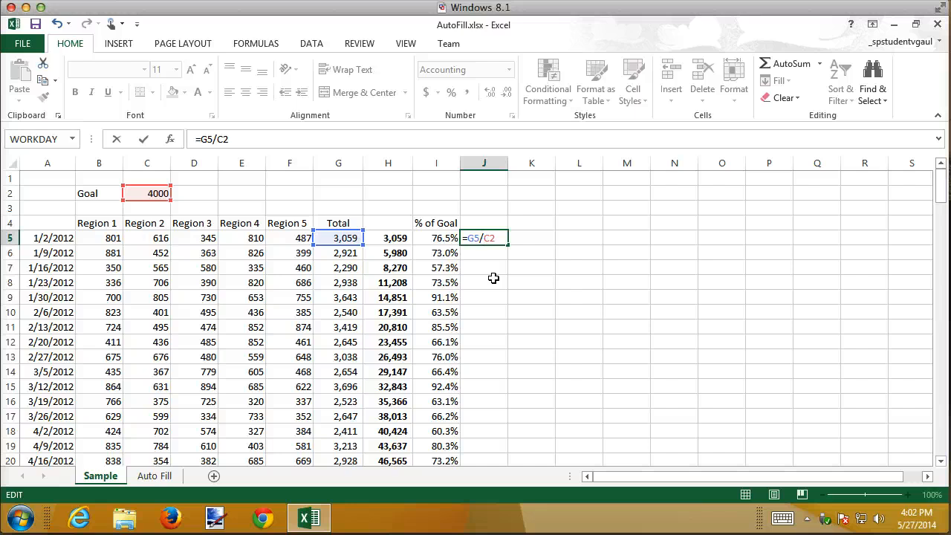
pyautogui.press('F4')
pyautogui.hotkey('ctrl', 'Return')
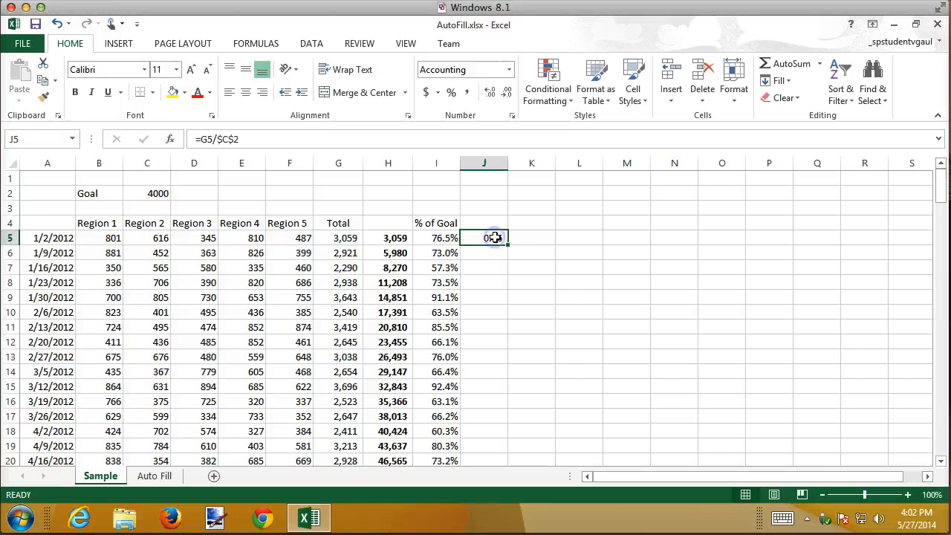
pyautogui.press('Delete')
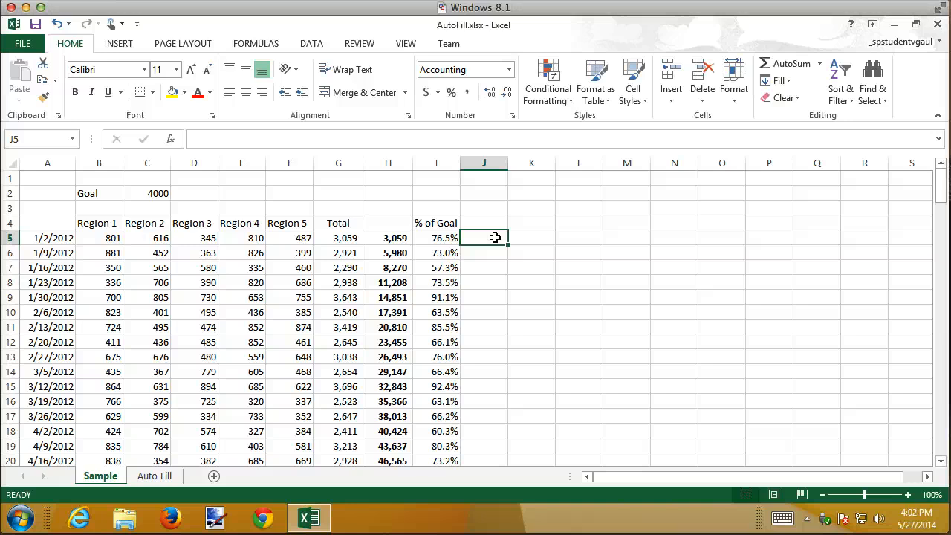
# Step: Compare the references in the % of Goal formula in I5, the running totals in H5, H12, H15 and H16, and the Total in G5
pyautogui.click(443, 237)
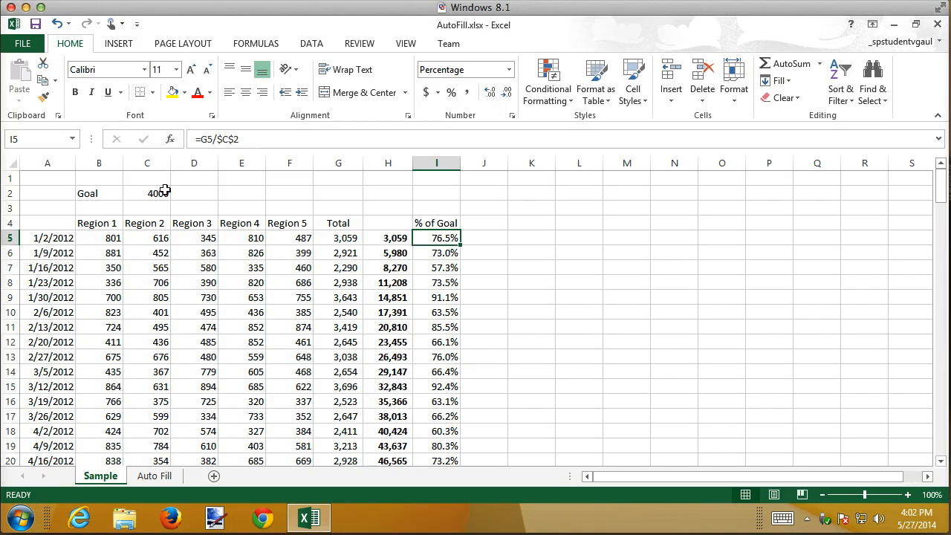
pyautogui.click(395, 241)
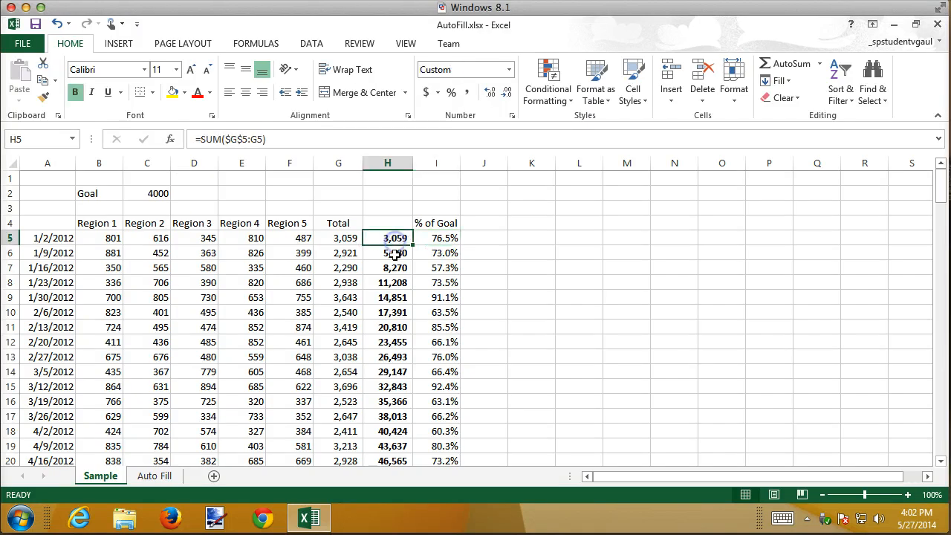
pyautogui.click(391, 341)
pyautogui.click(392, 386)
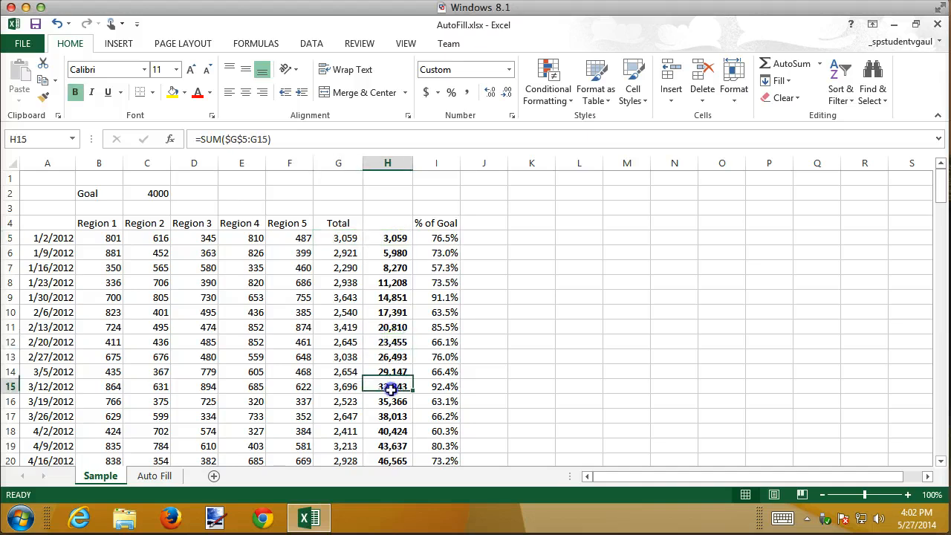
pyautogui.click(346, 239)
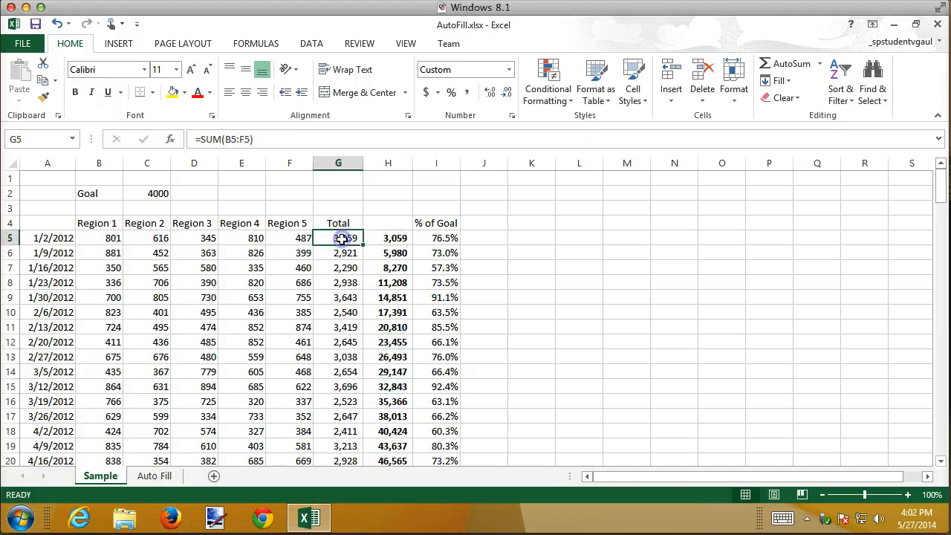
pyautogui.click(401, 403)
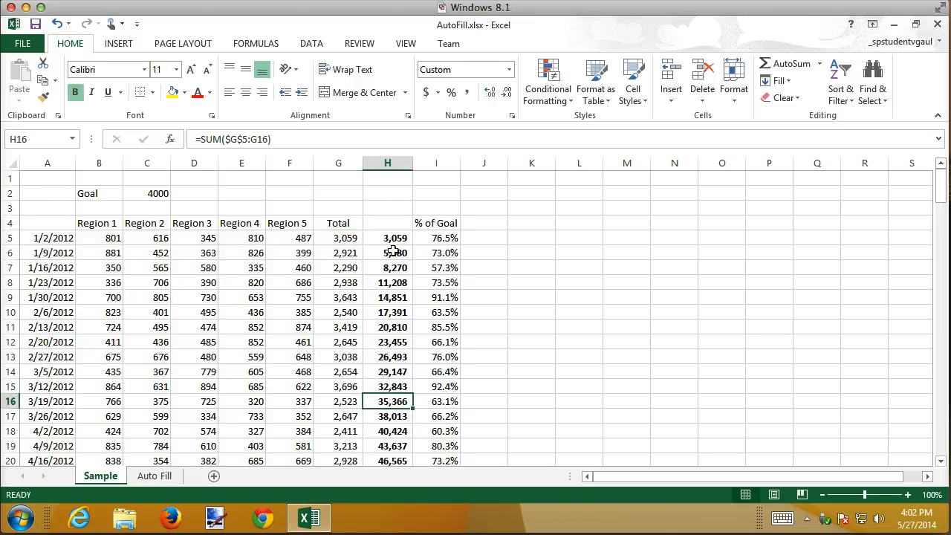